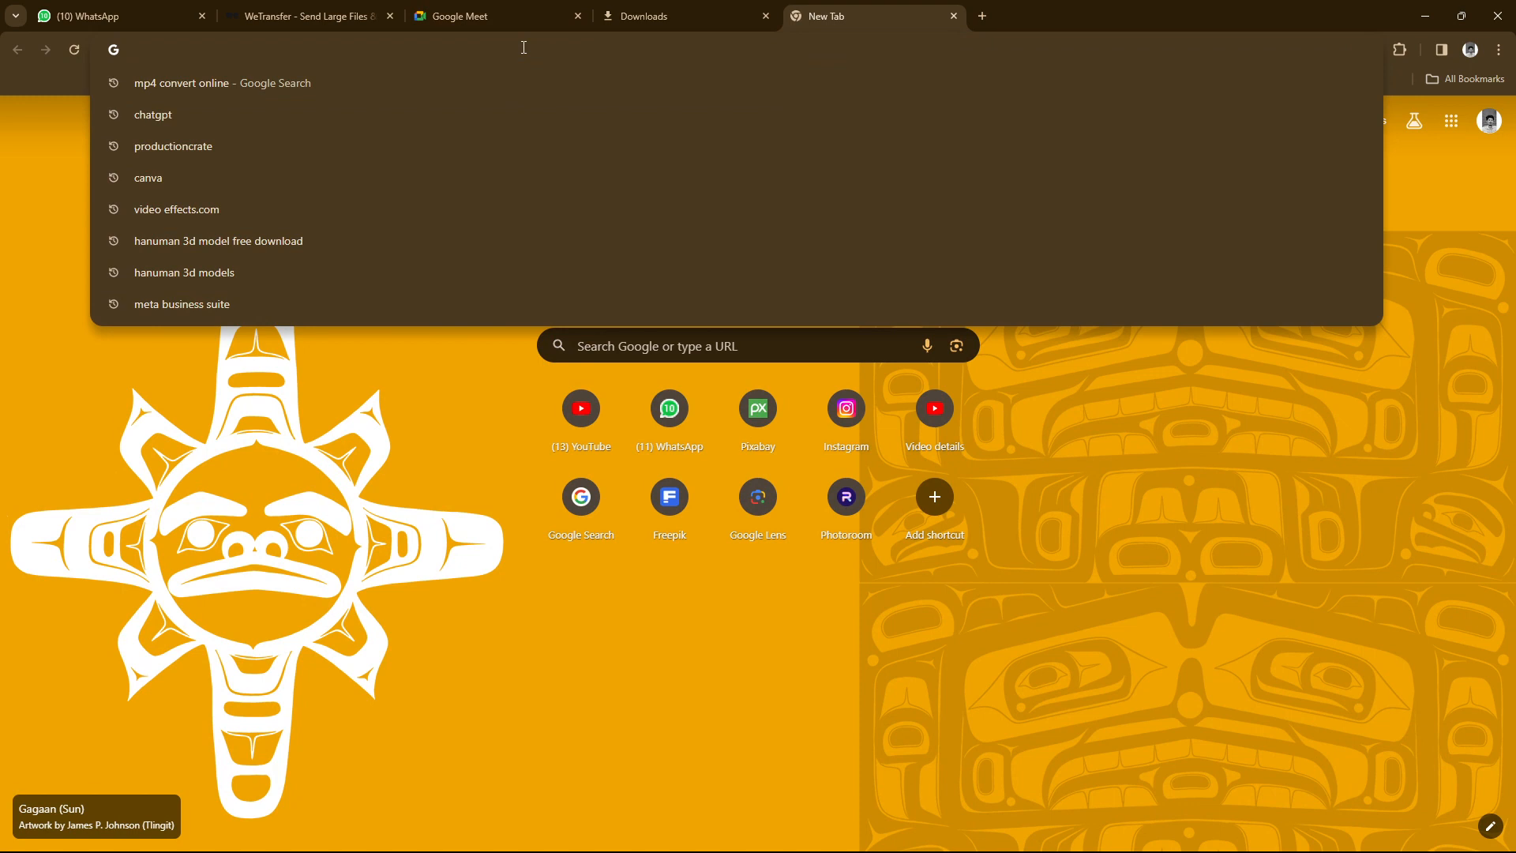
# - Search the web for "saber plugin after effects" and open Video Copilot's free Saber plug-in page at its download section
pyautogui.write('saber')
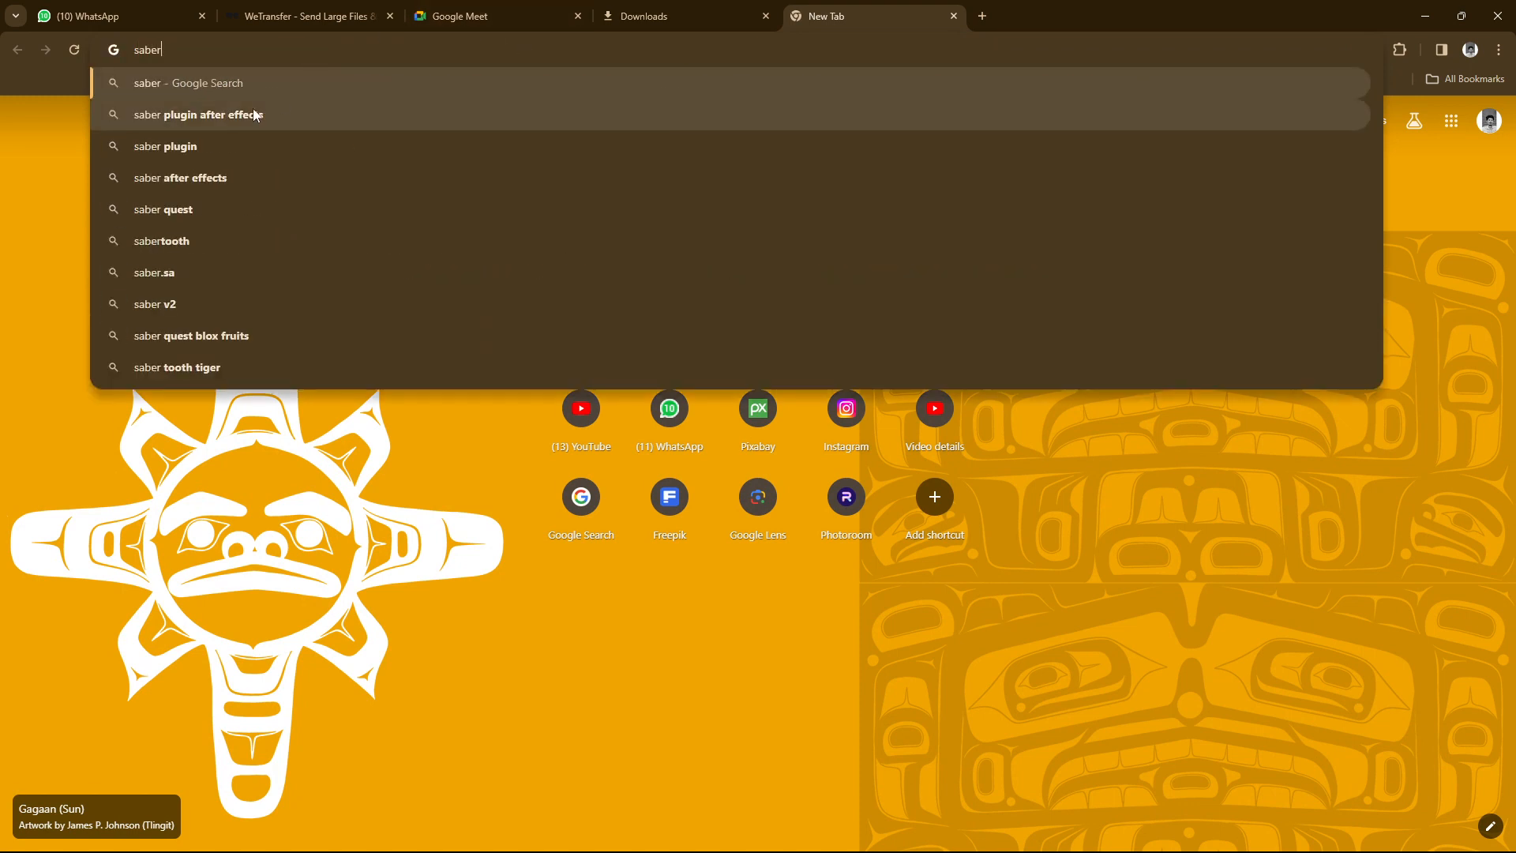
pyautogui.click(253, 110)
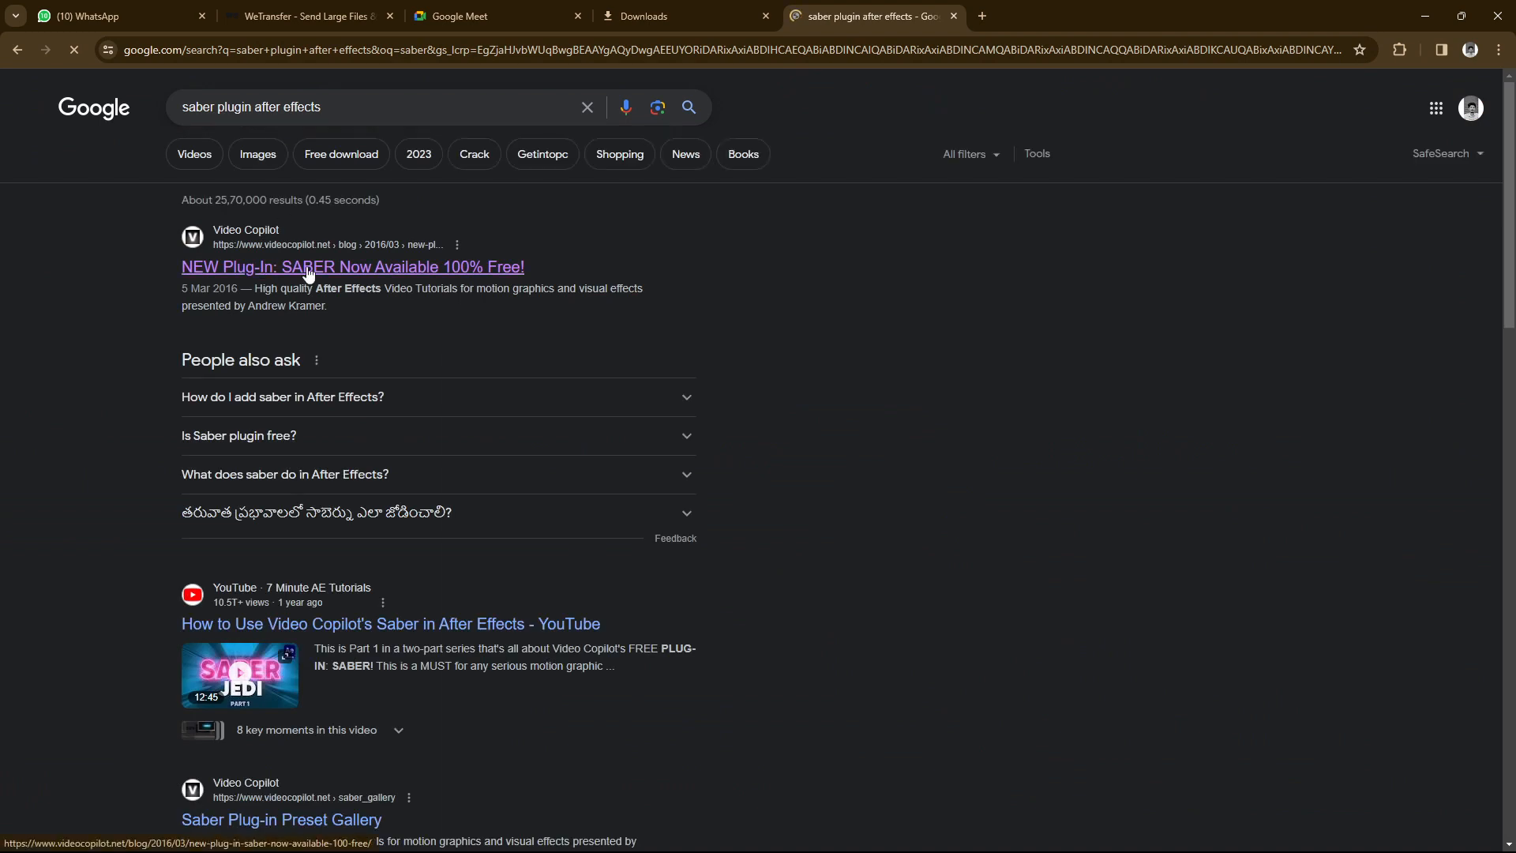
pyautogui.click(304, 271)
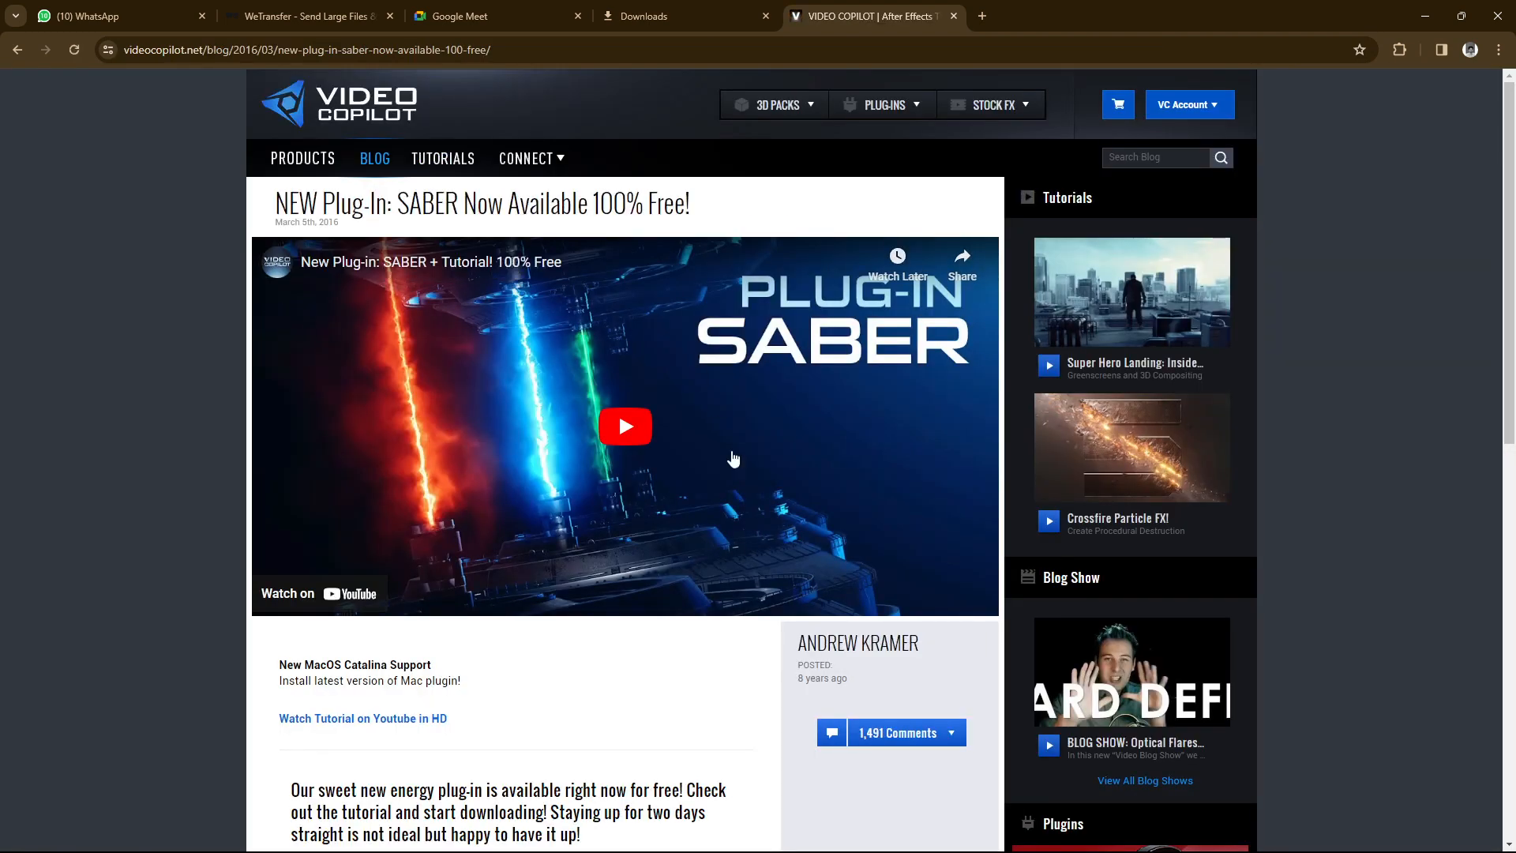
pyautogui.scroll(-5, 616, 548)
pyautogui.scroll(-2, 460, 683)
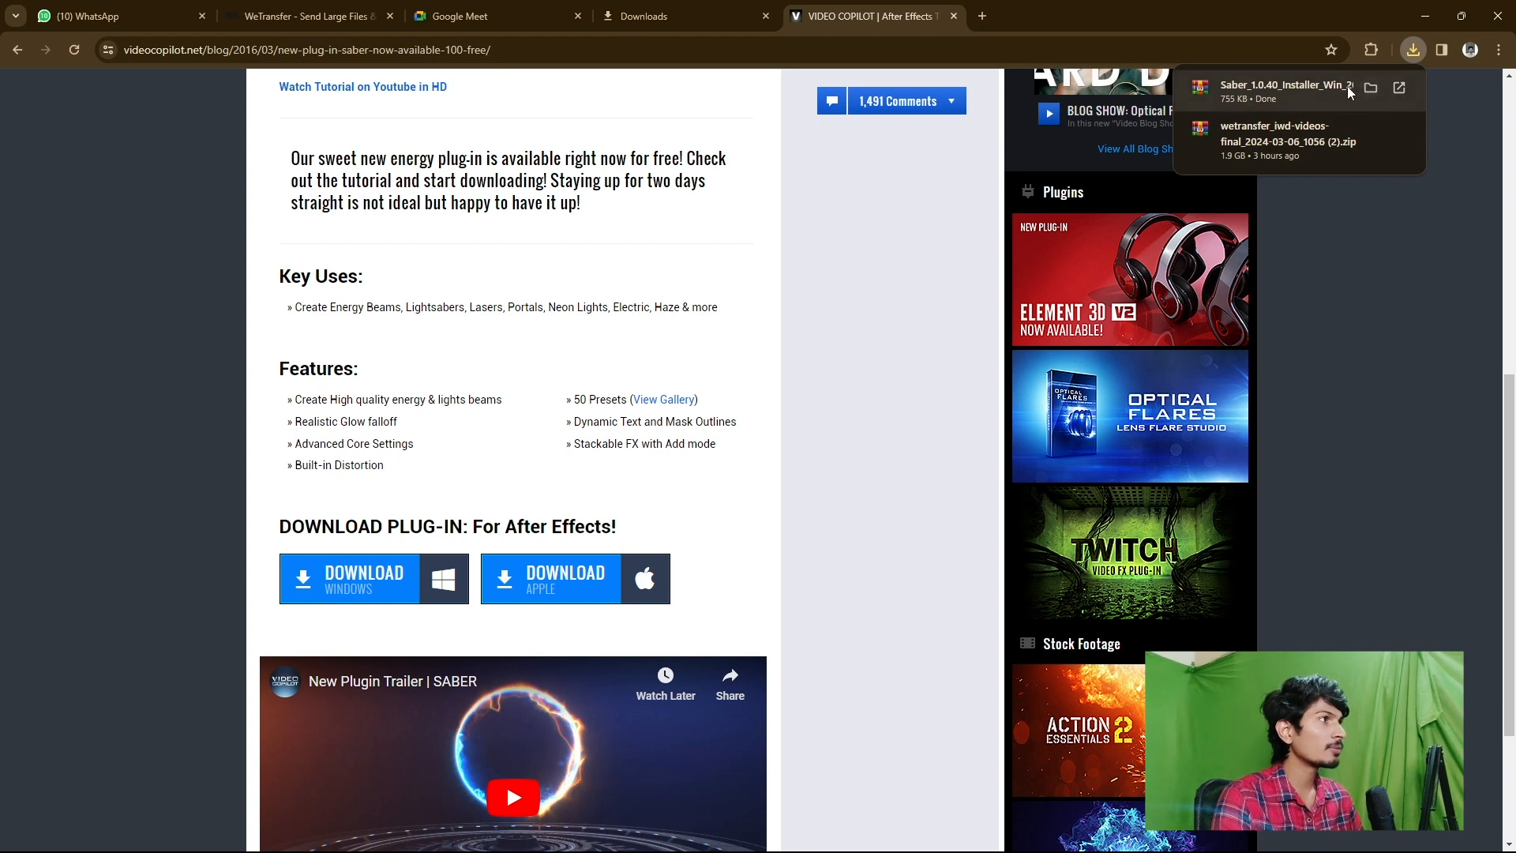
# - Show the downloaded Saber_1.0.40_Installer_Win_2022.1 archive in its folder and extract it to the suggested destination
pyautogui.click(1369, 87)
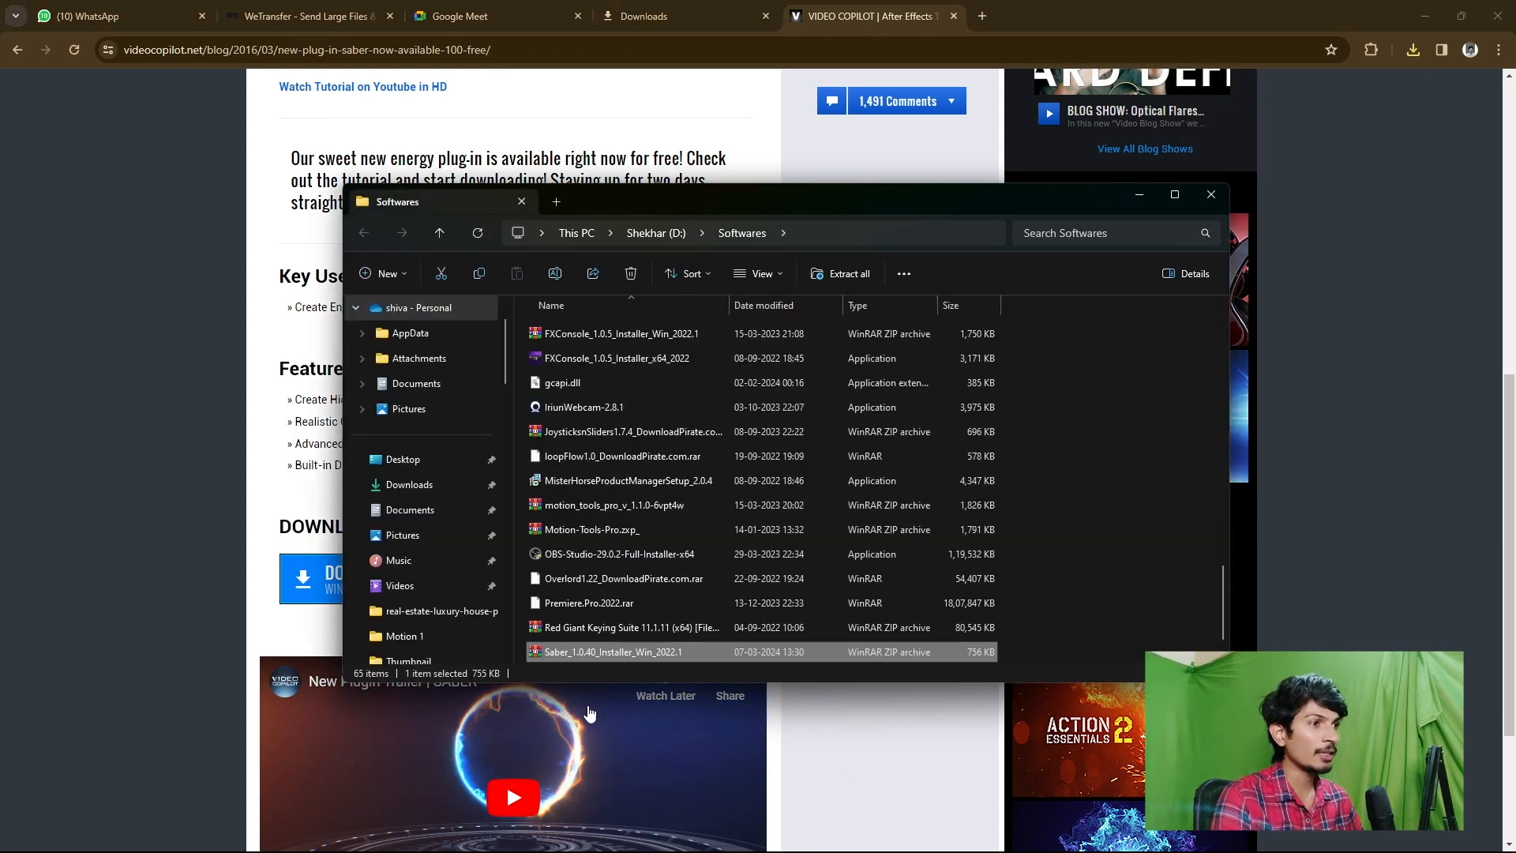
pyautogui.rightClick(576, 652)
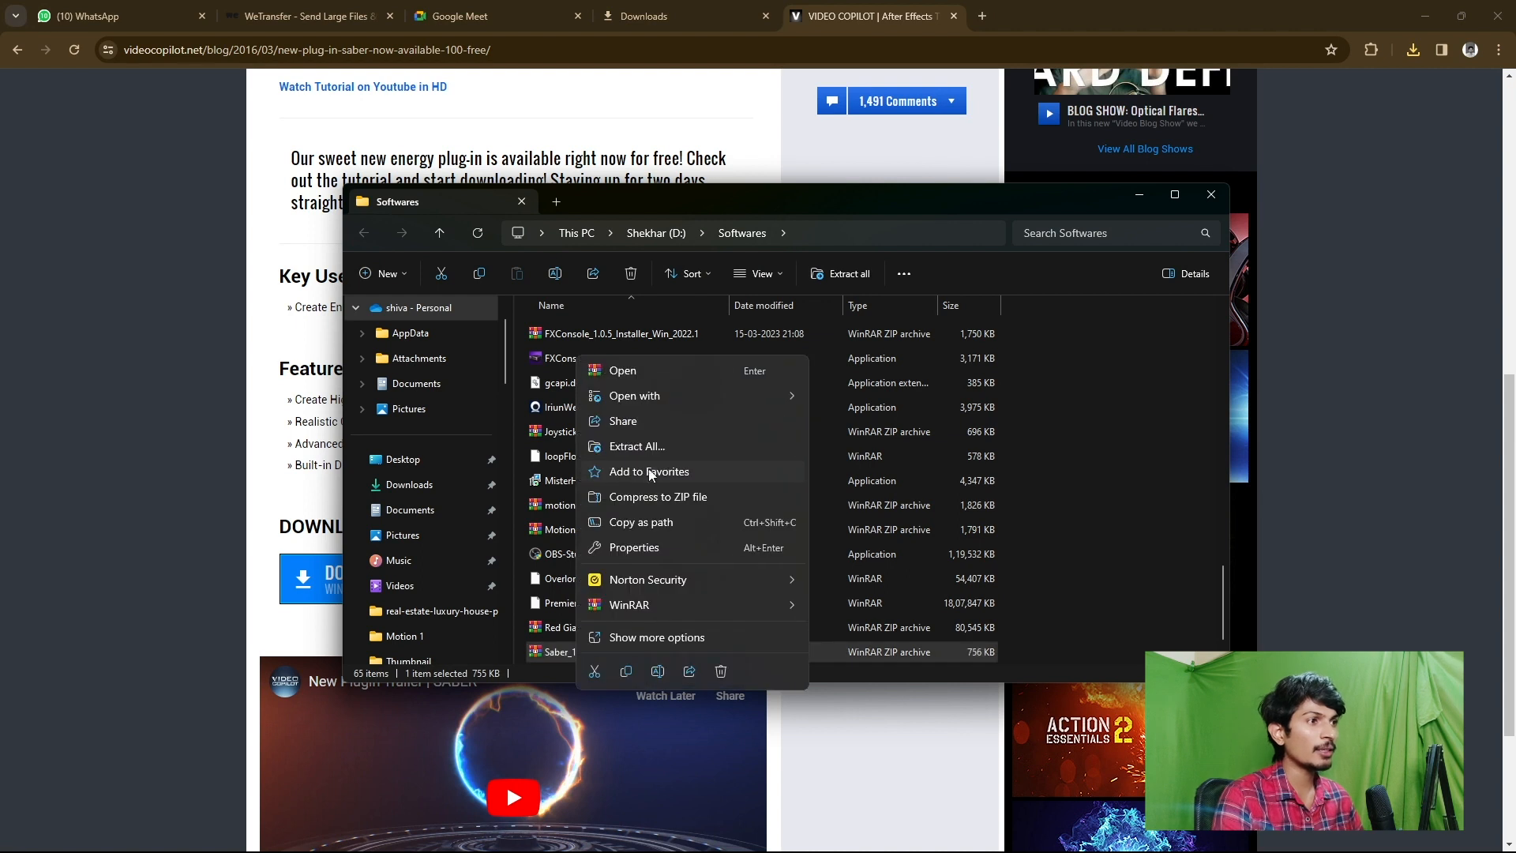
pyautogui.click(624, 447)
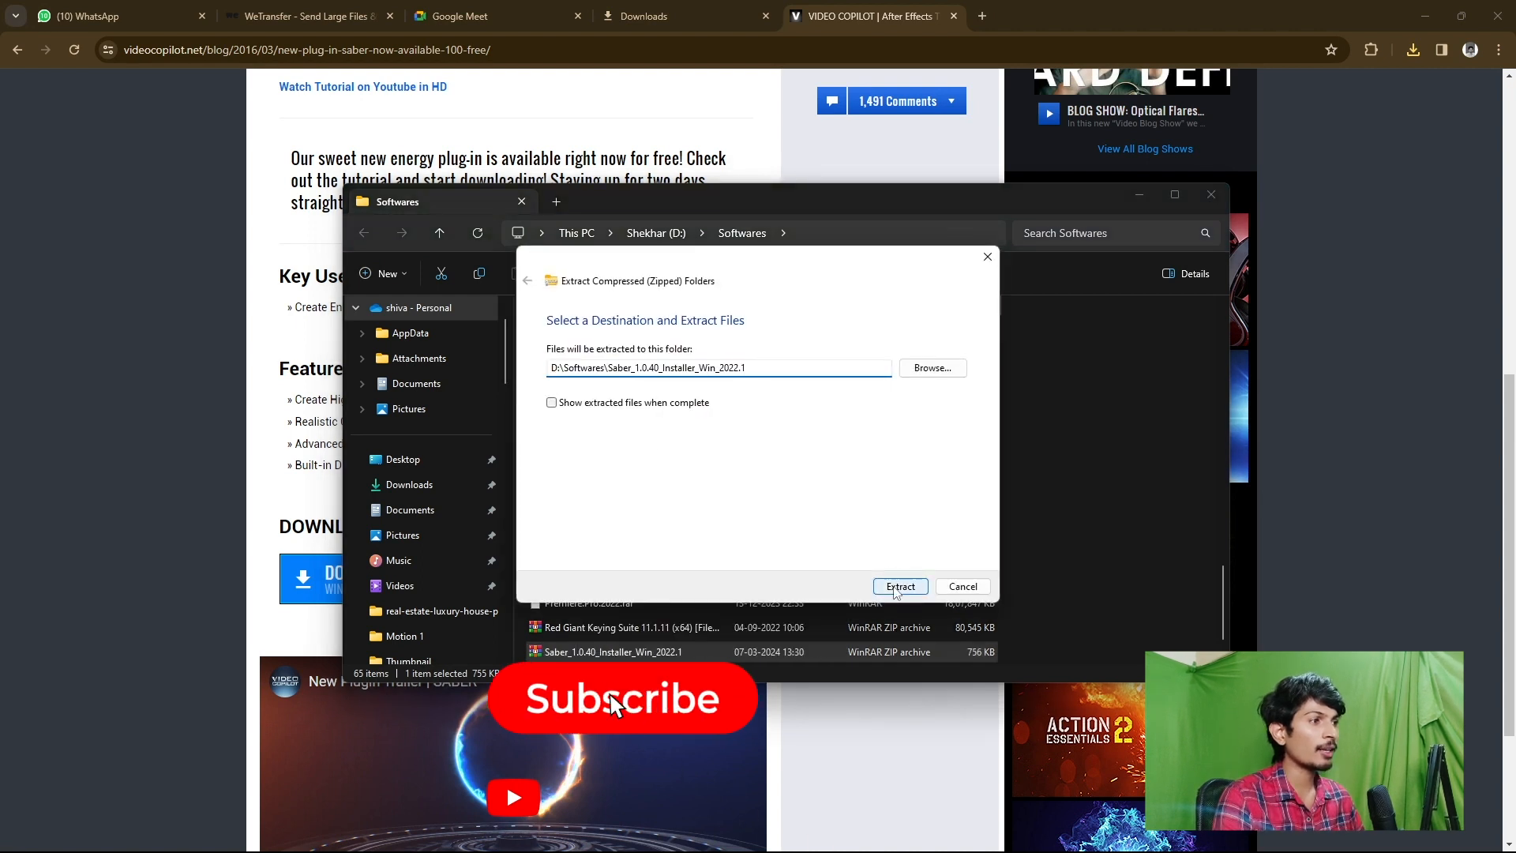
pyautogui.click(897, 585)
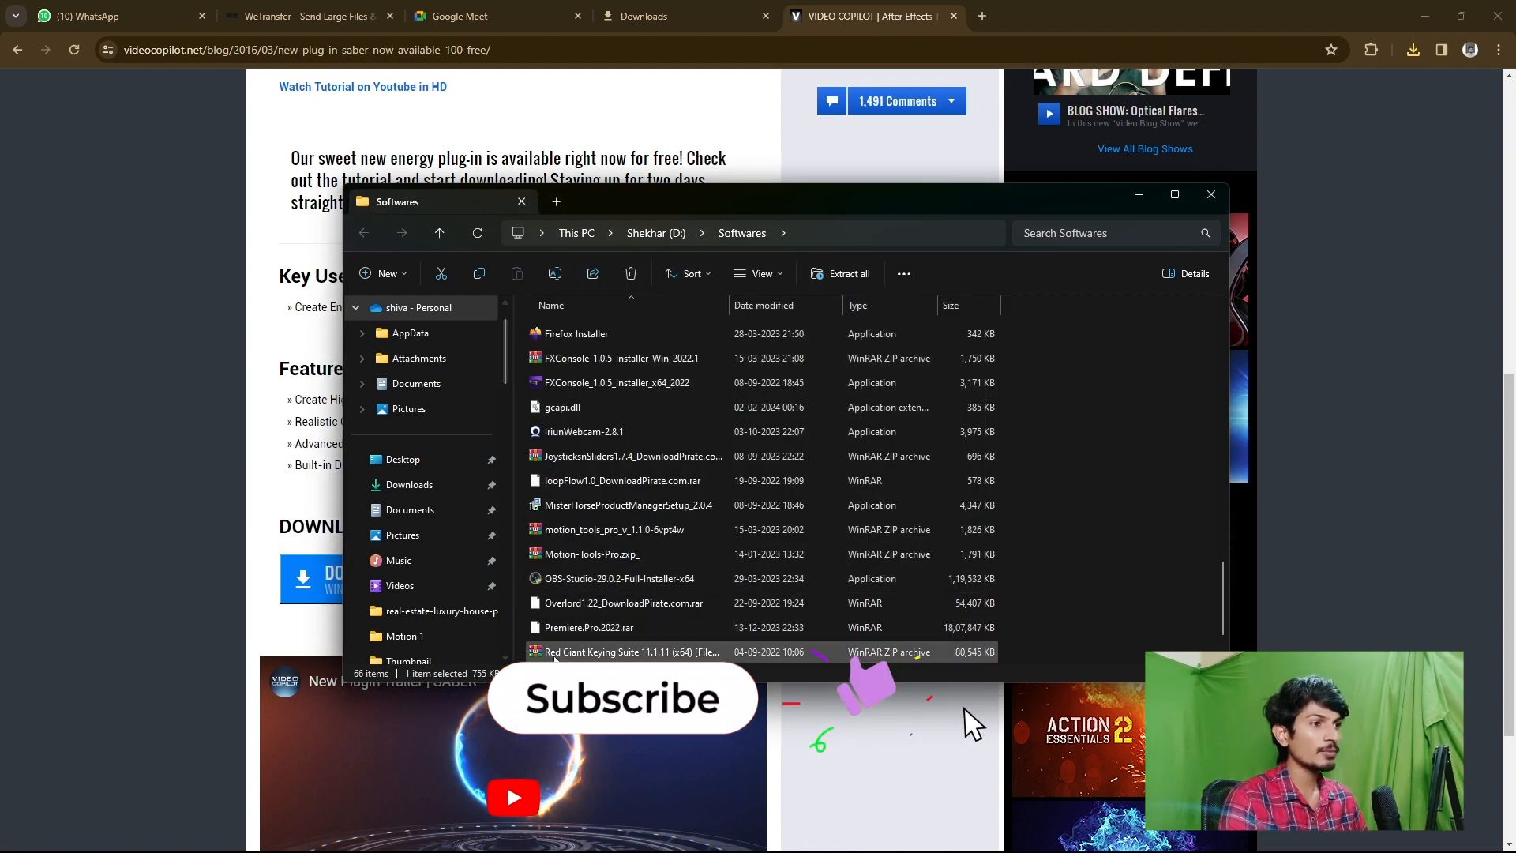
# - Run Saber_1.0.40_Installer_x64_2022 from the extracted folder and install the plug-in for After Effects 2023
pyautogui.scroll(-1, 585, 654)
pyautogui.scroll(10, 568, 553)
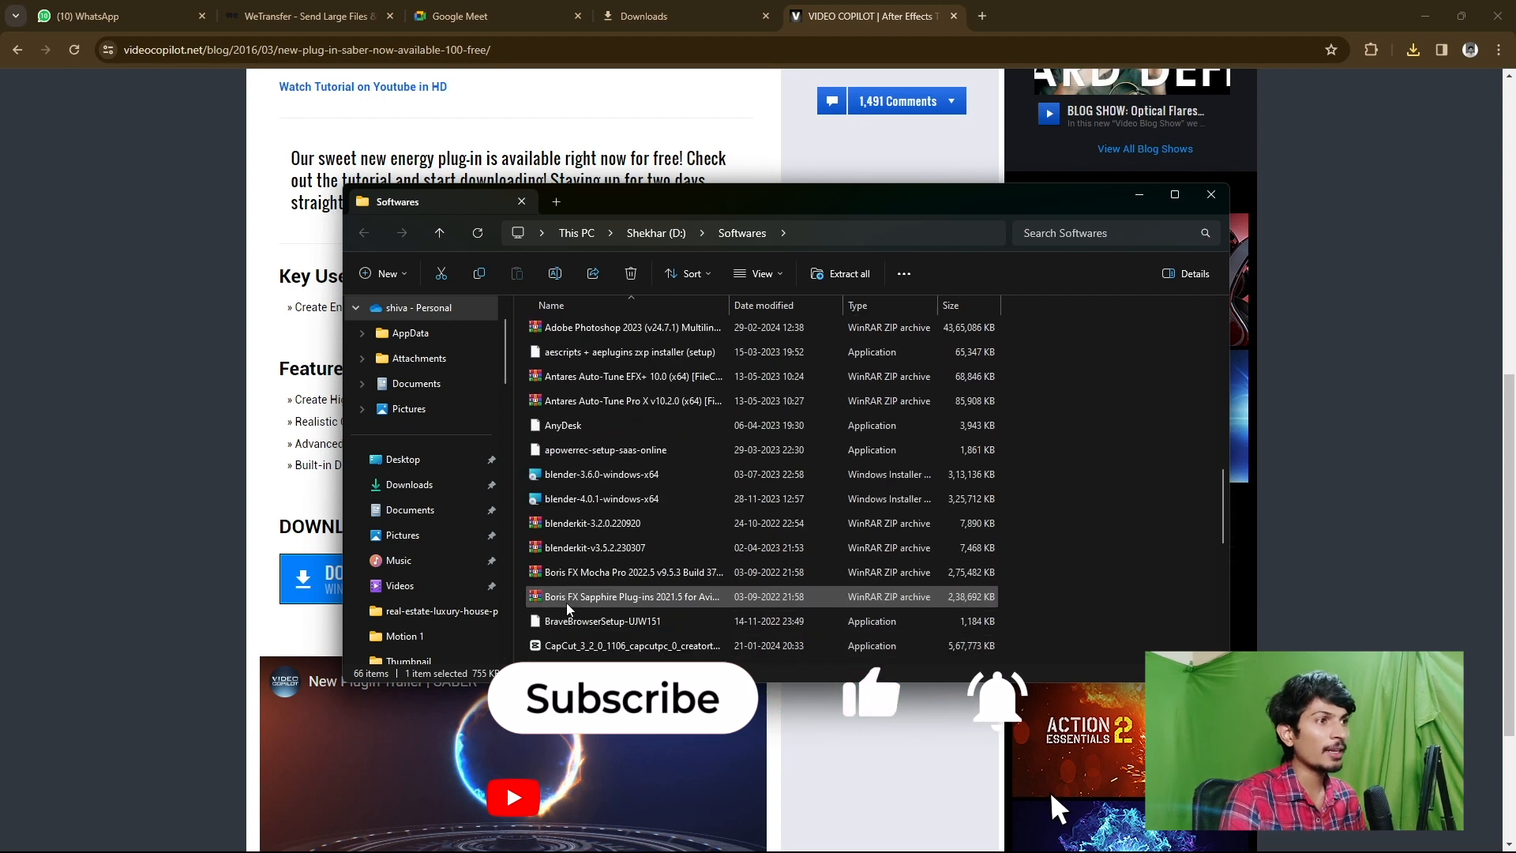
pyautogui.doubleClick(562, 430)
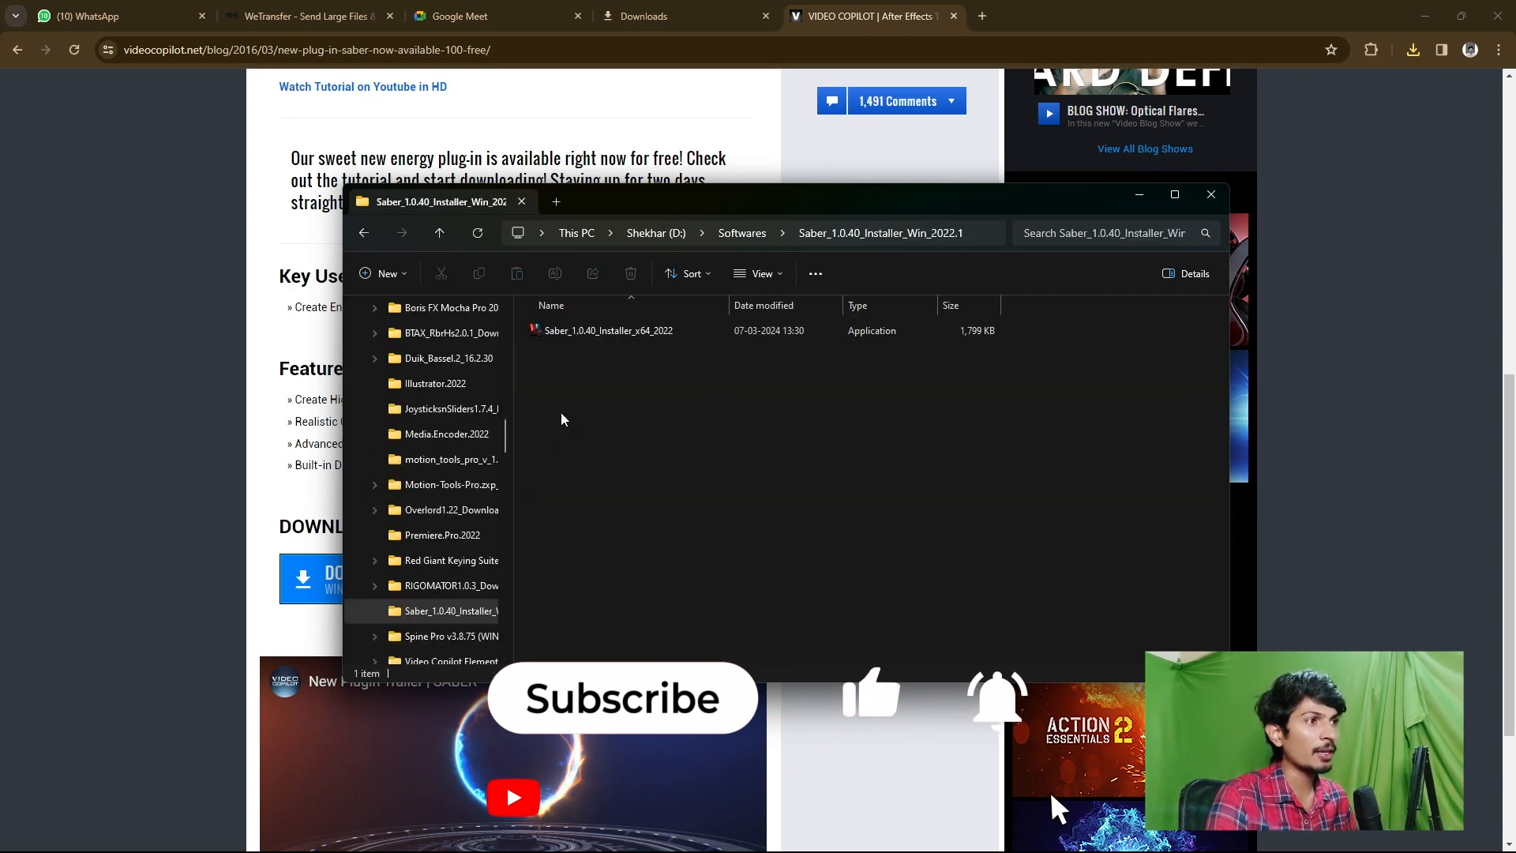
pyautogui.doubleClick(576, 332)
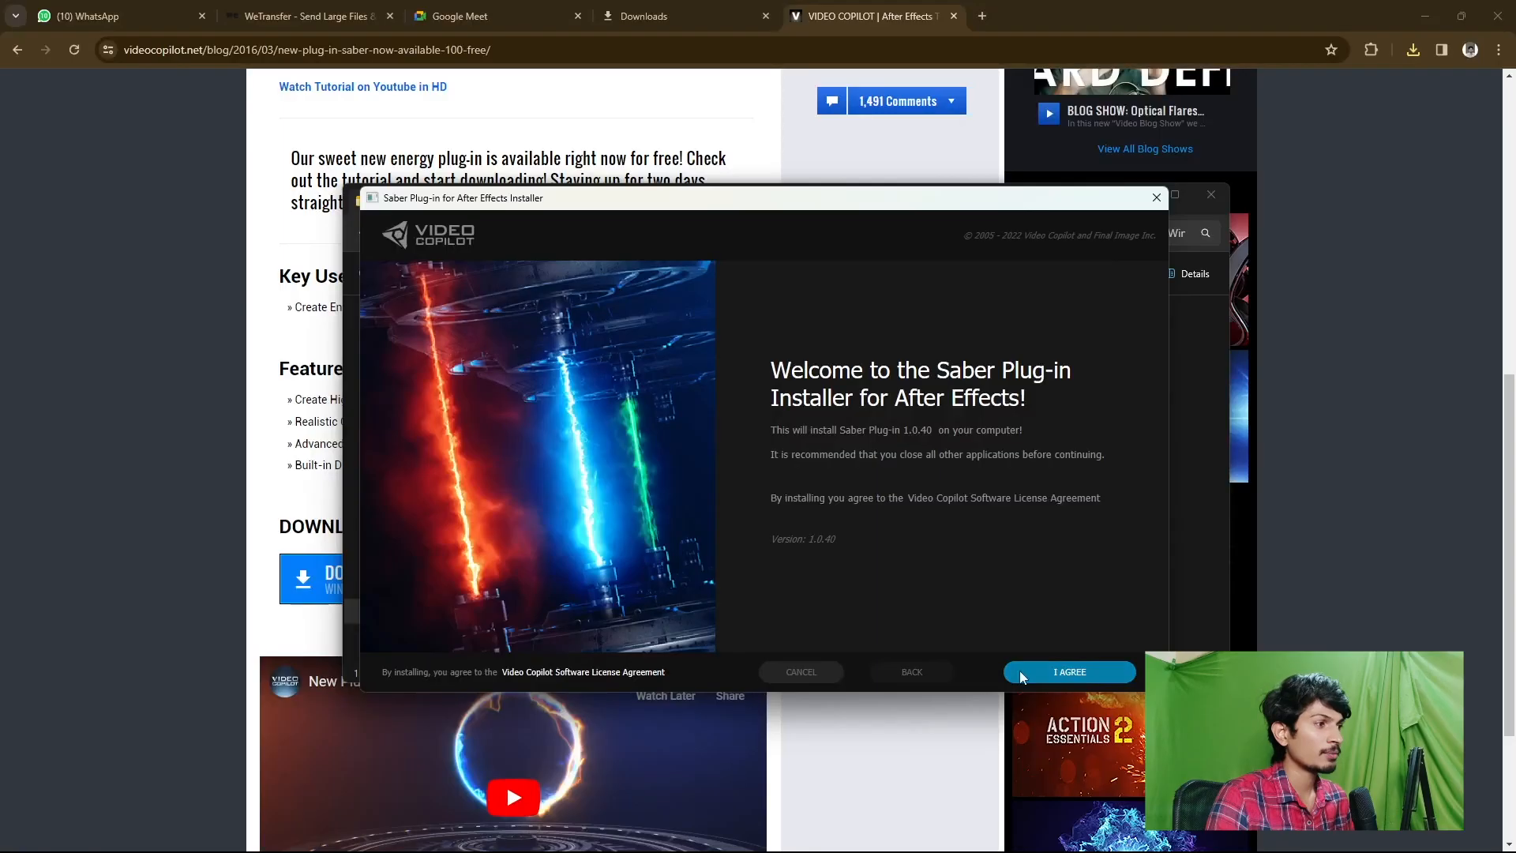
pyautogui.click(1027, 677)
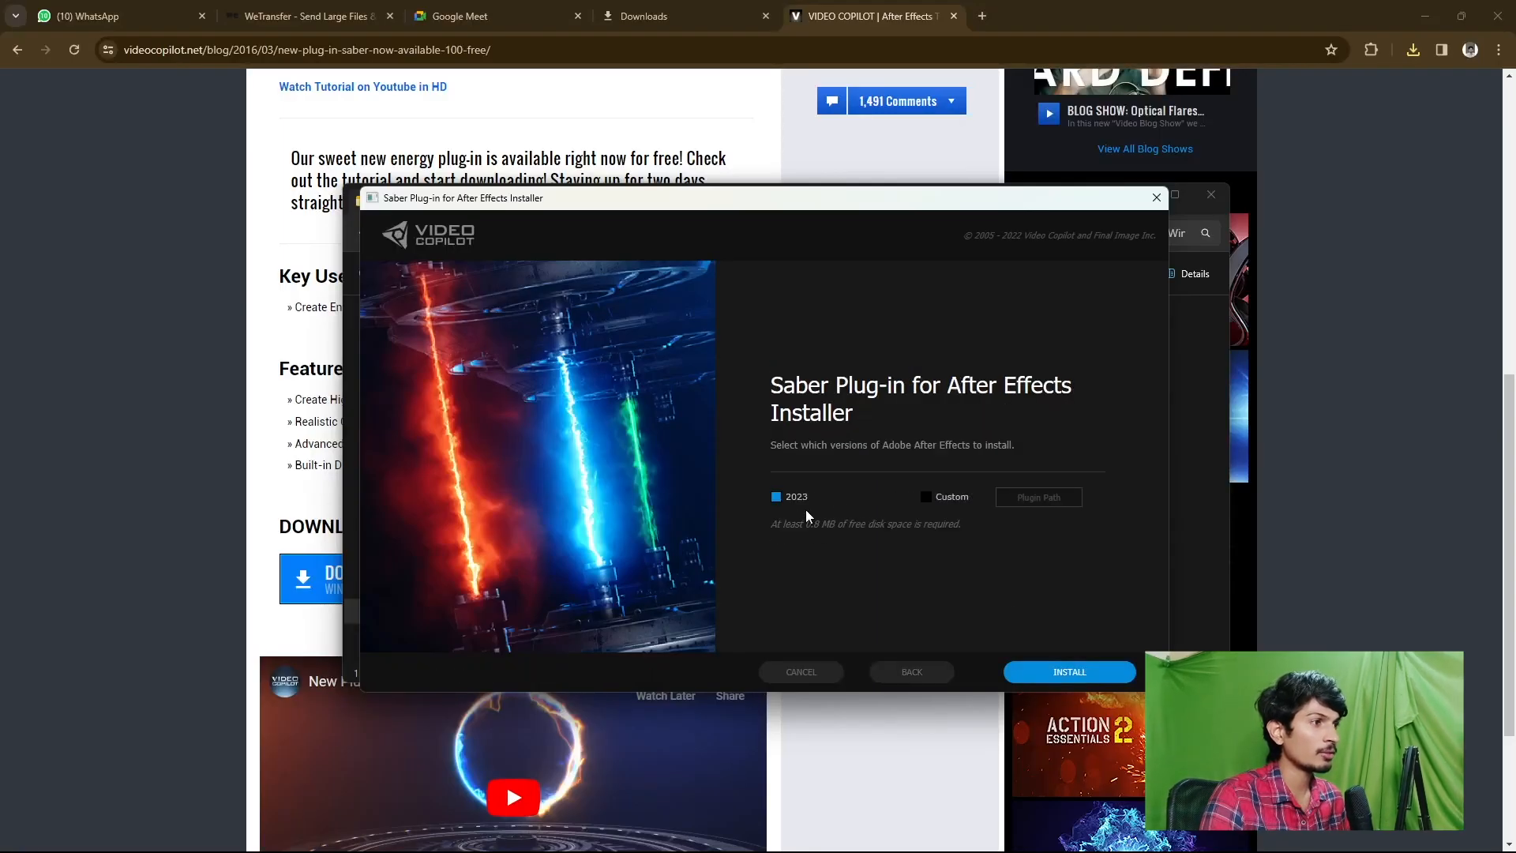
pyautogui.click(1062, 671)
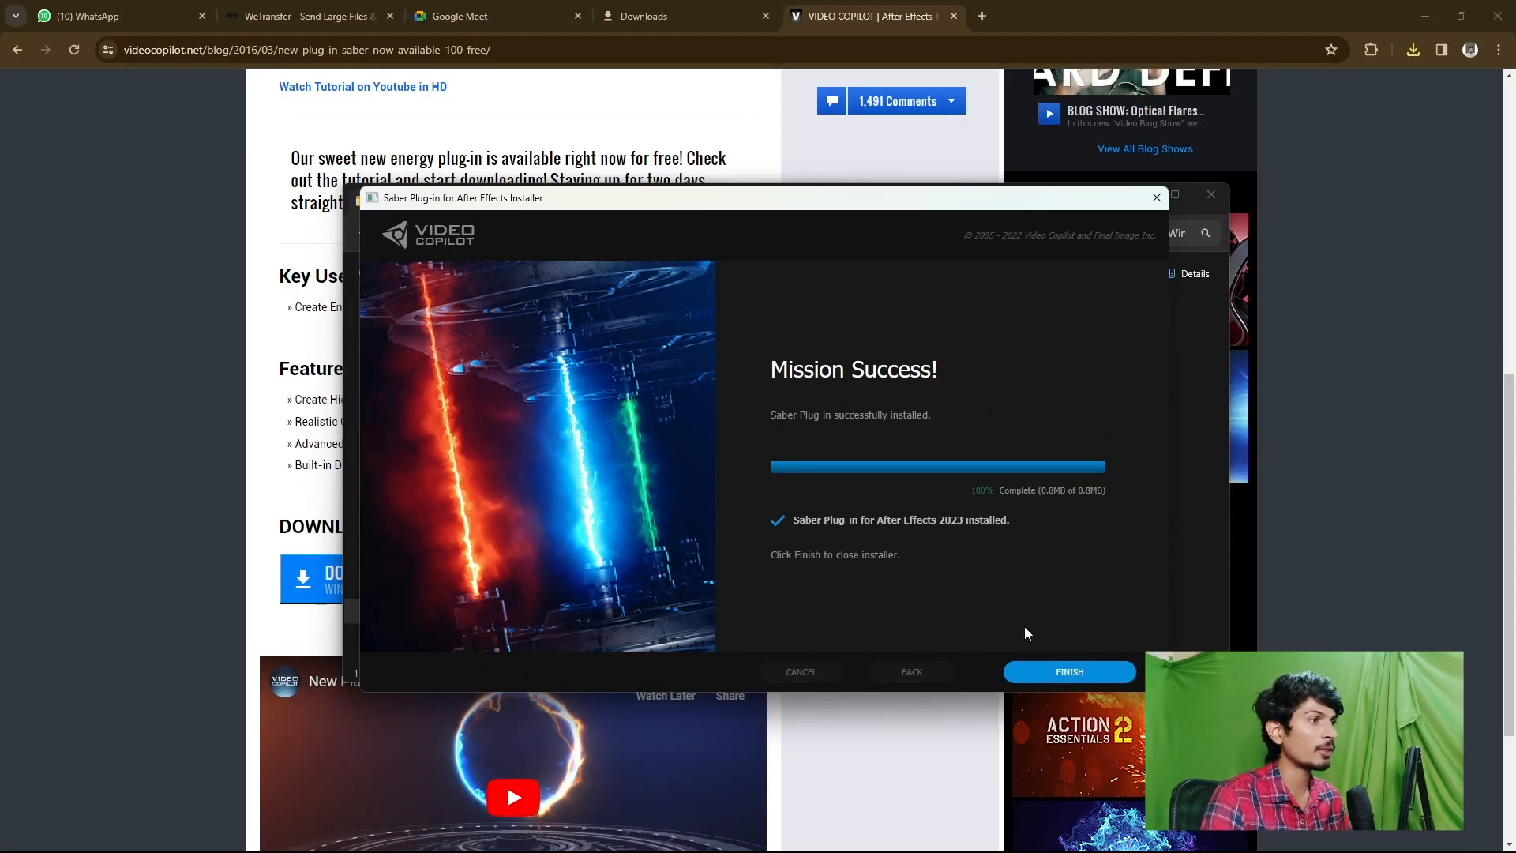
pyautogui.click(1072, 672)
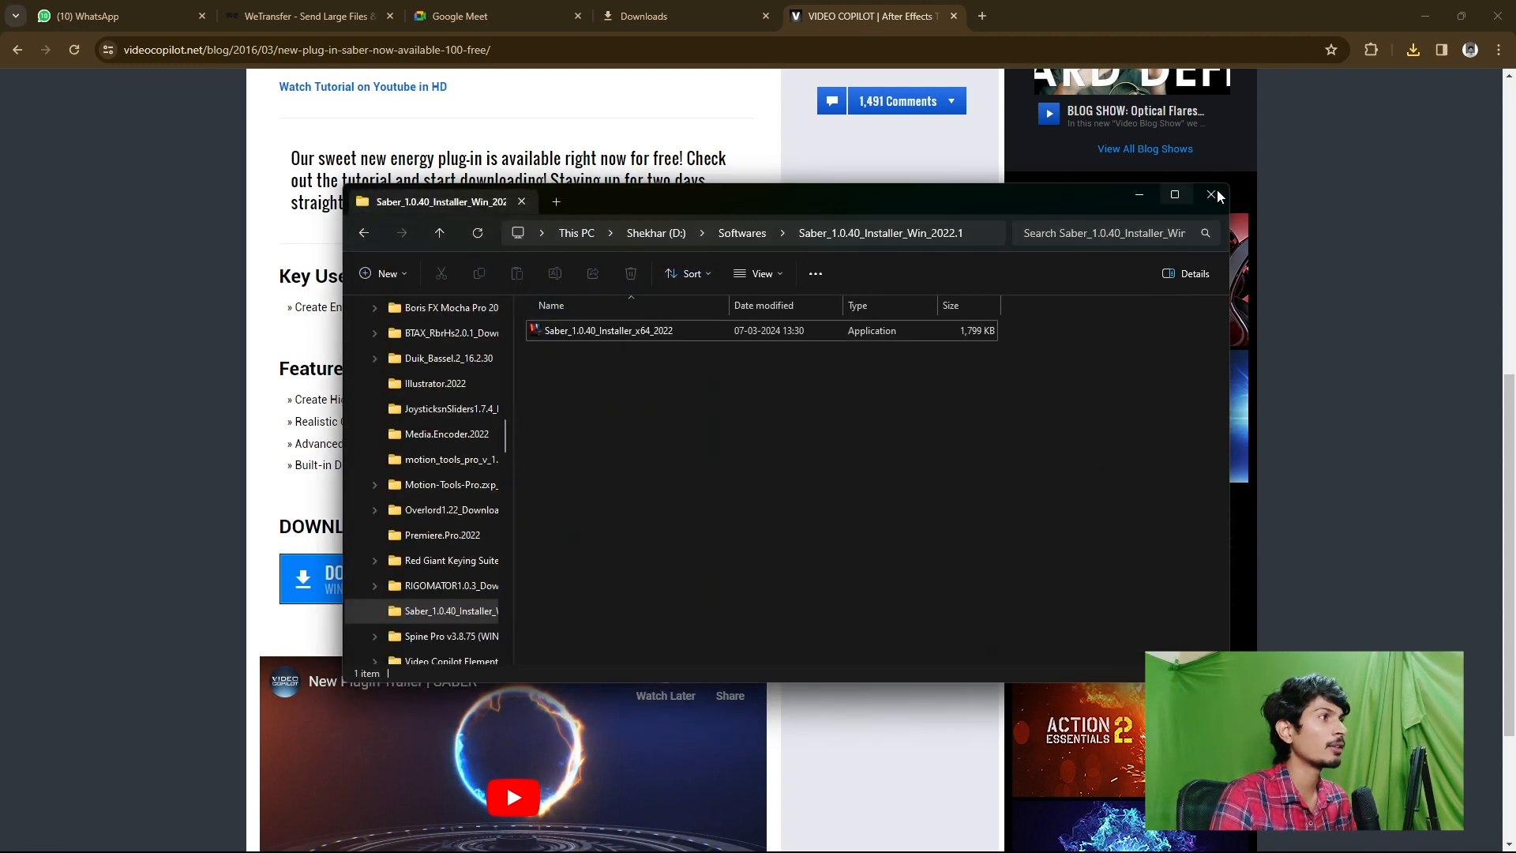
pyautogui.click(1212, 195)
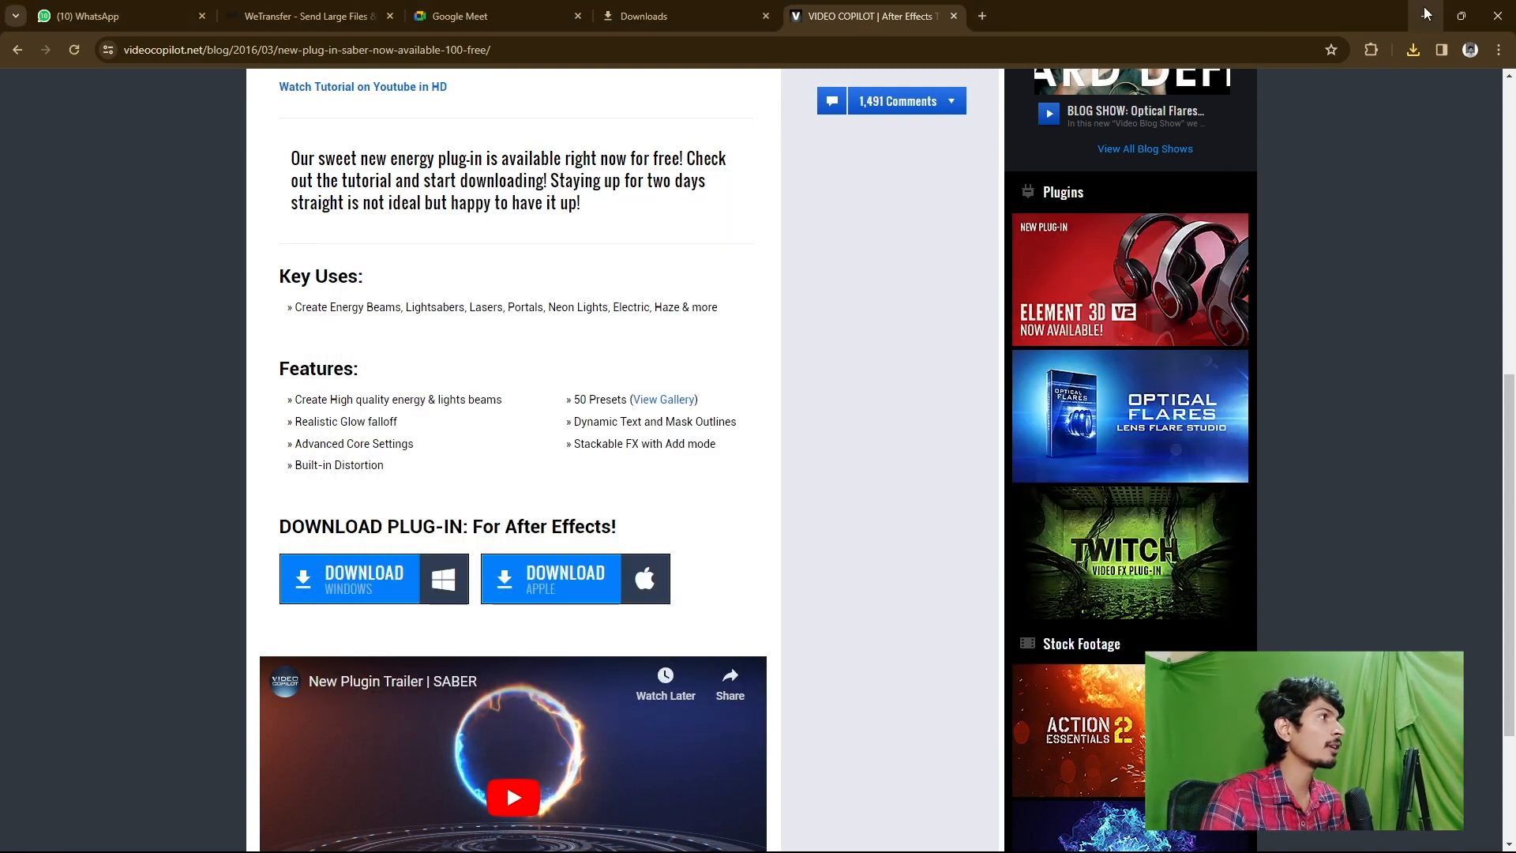
# - Switch to After Effects and create a 1920x1080 composition named Comp 1 at 25 fps with a 20-second duration
pyautogui.click(865, 835)
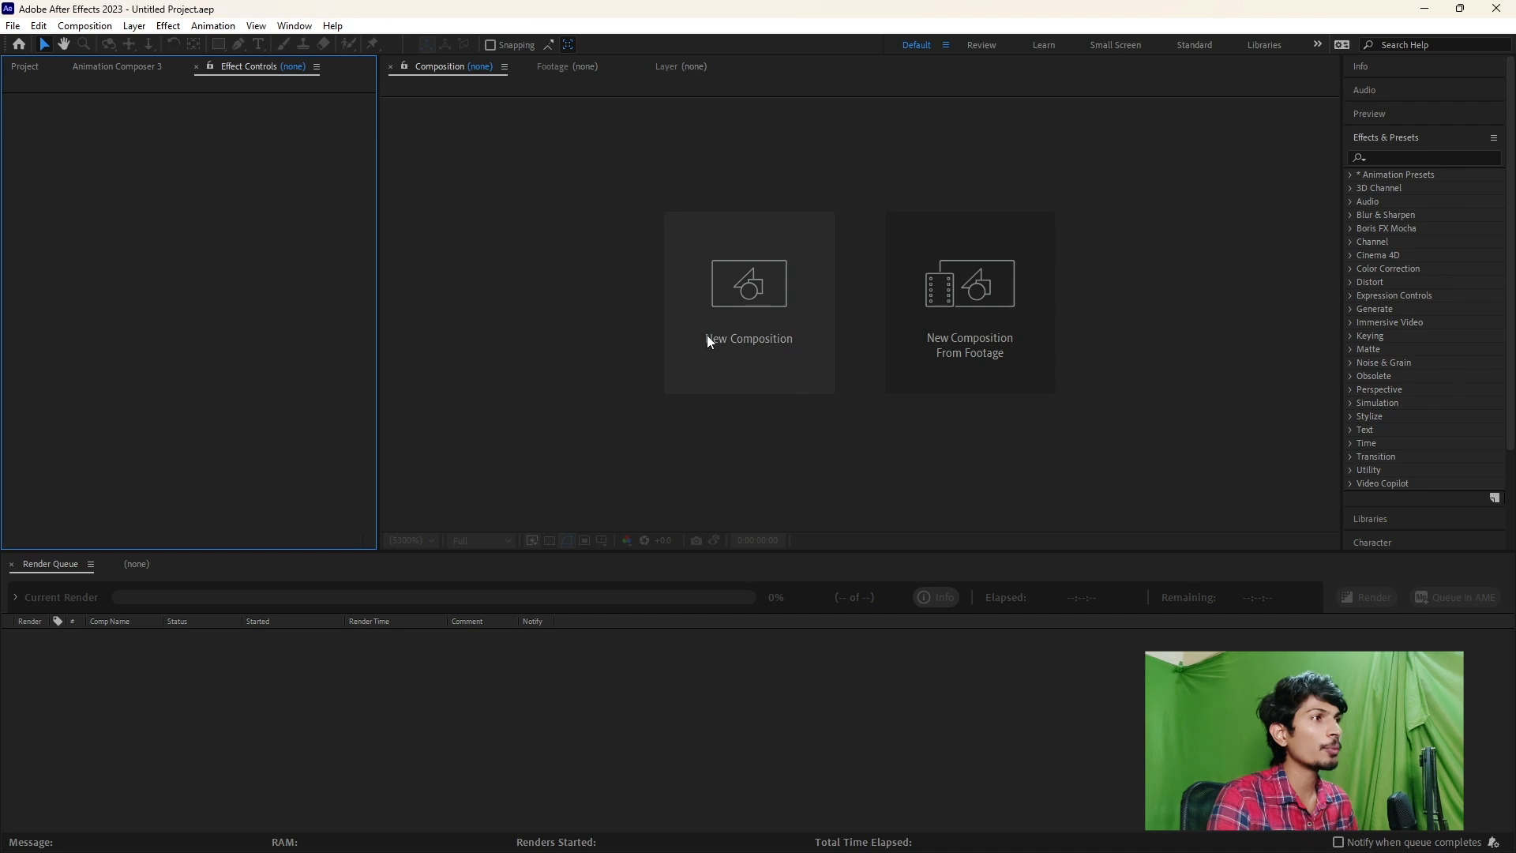
pyautogui.click(736, 291)
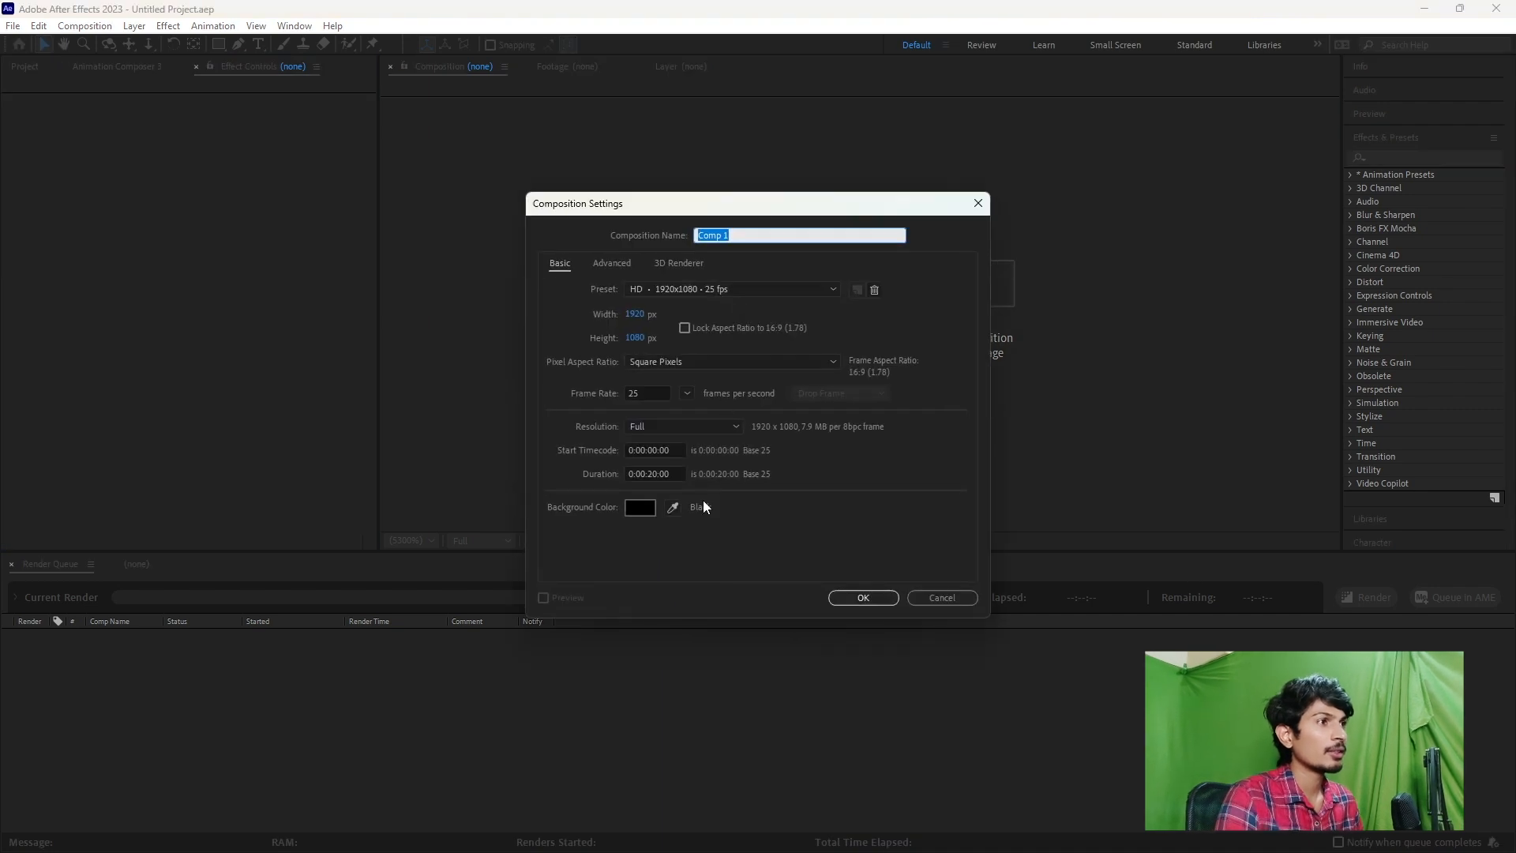
pyautogui.click(863, 597)
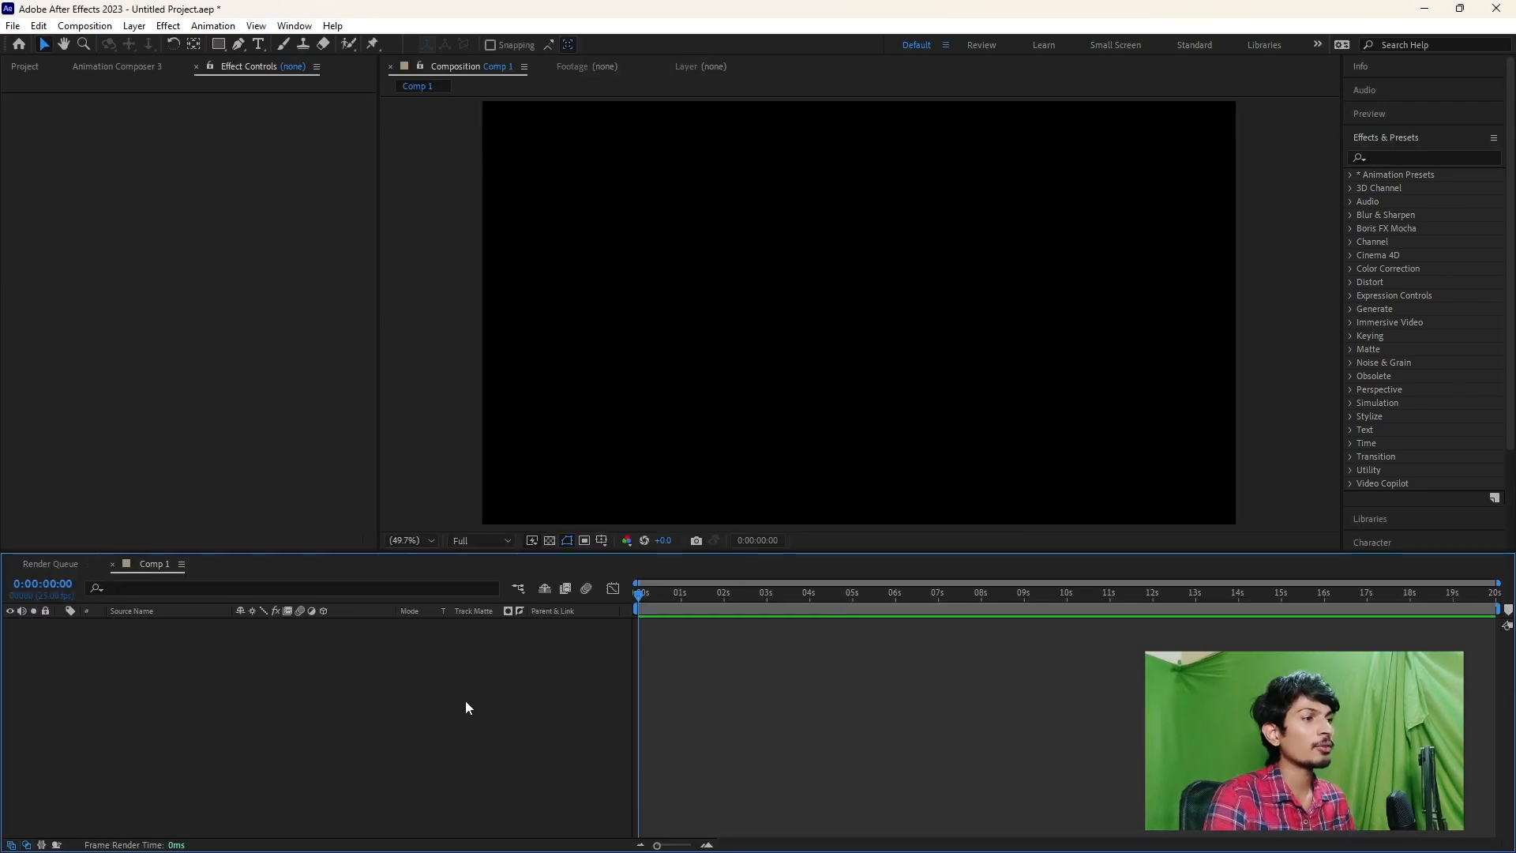
pyautogui.click(31, 68)
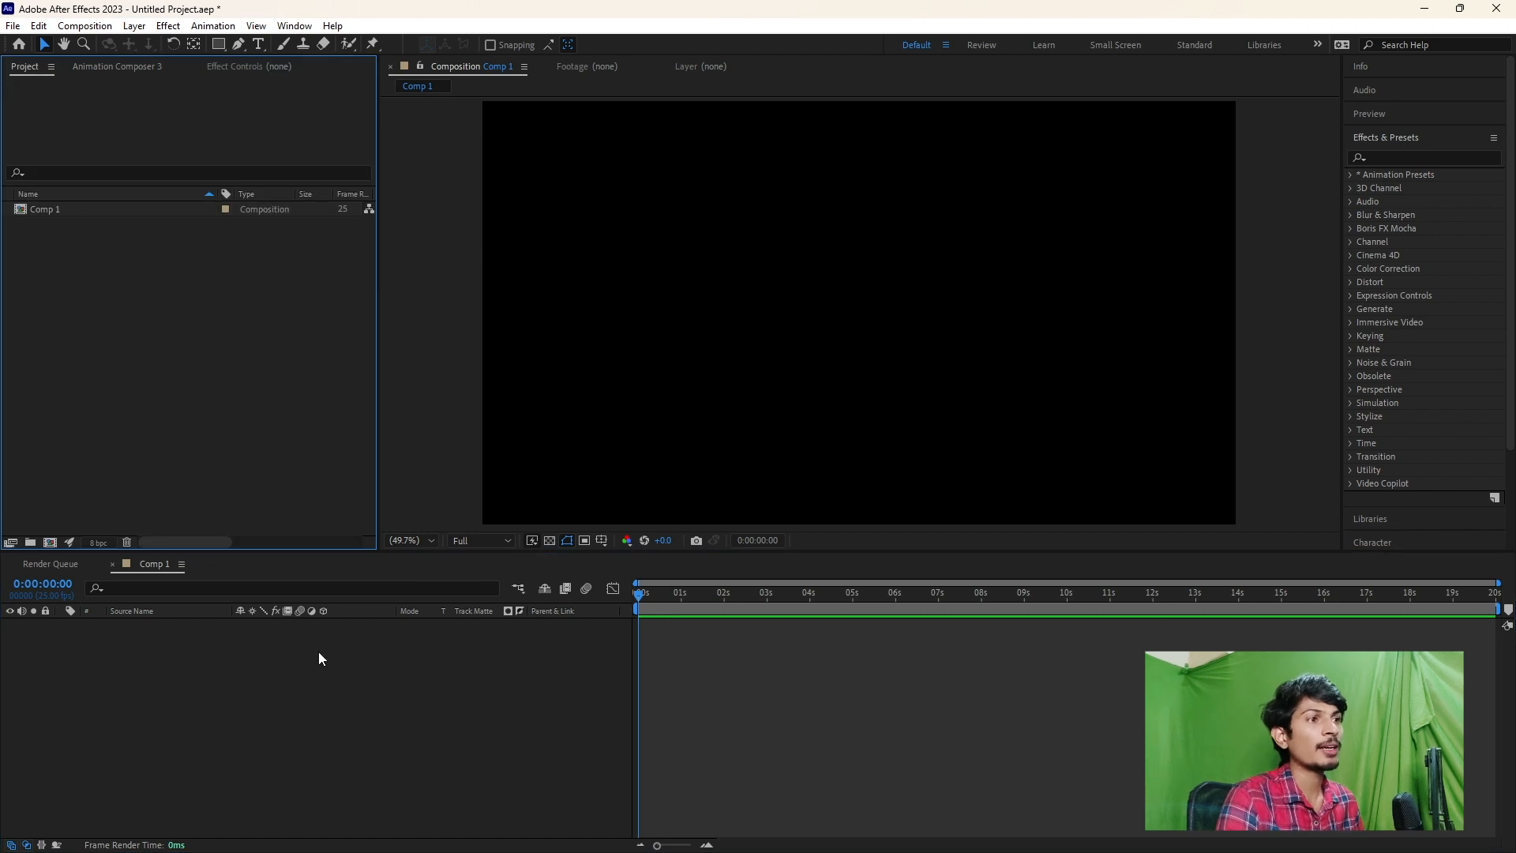
# - Add a horizontal text layer reading "Telugu" and centre it in the composition
pyautogui.click(261, 44)
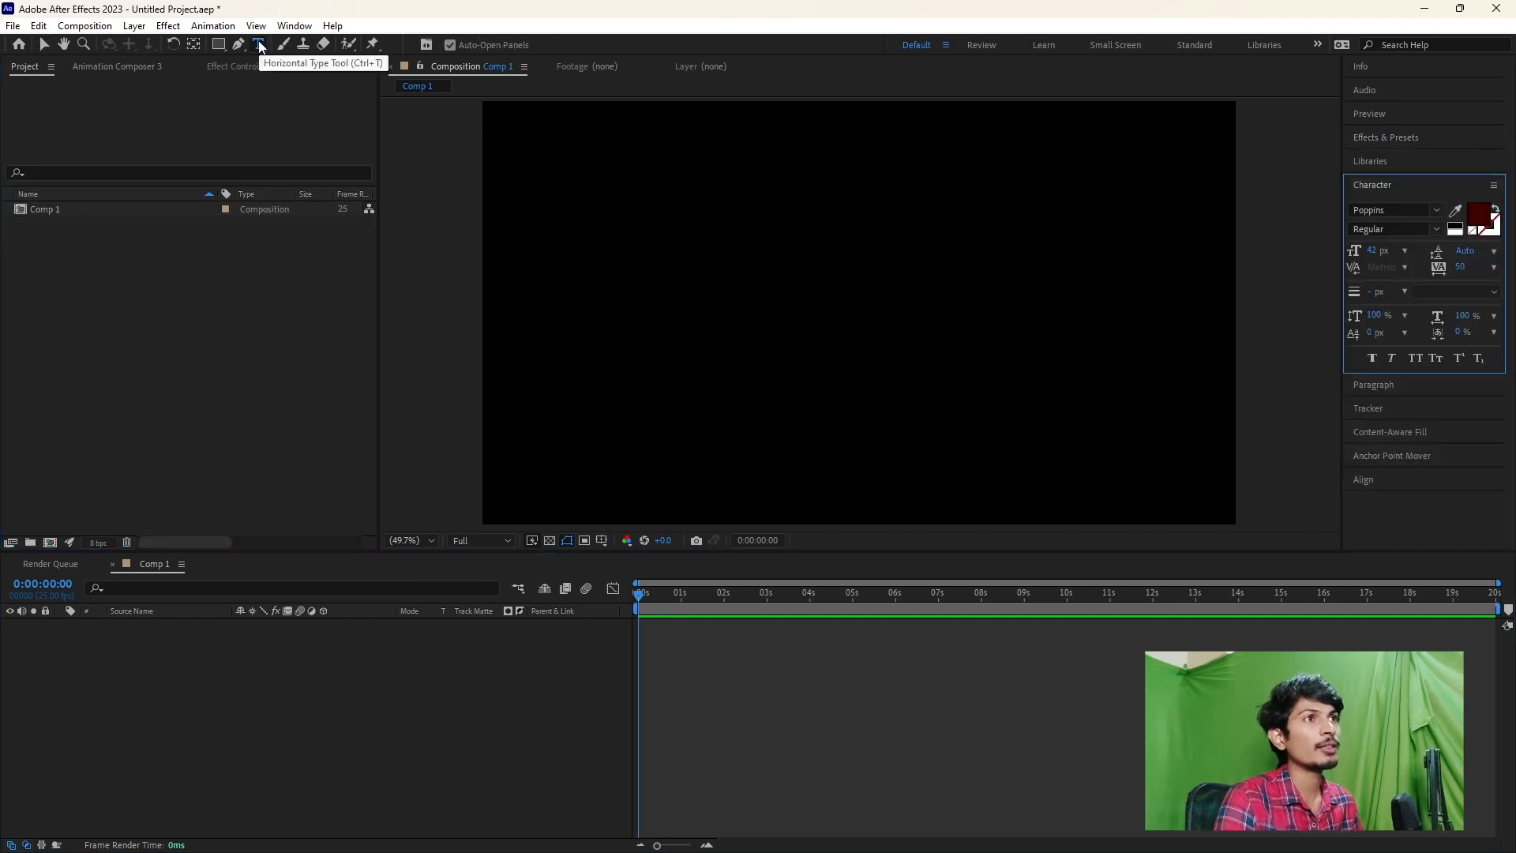
pyautogui.click(745, 321)
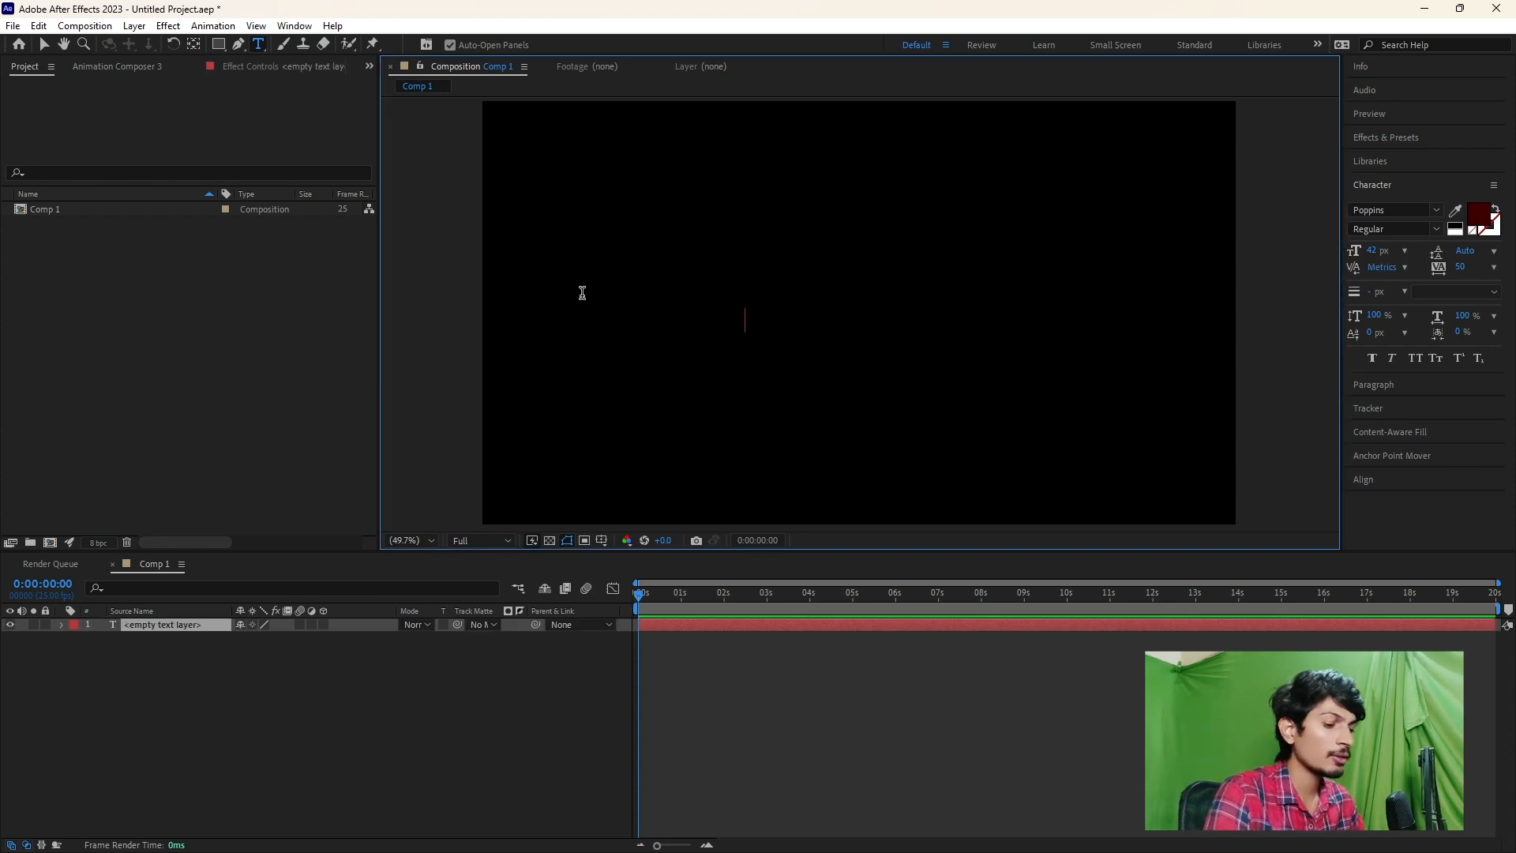
pyautogui.write('Telugu')
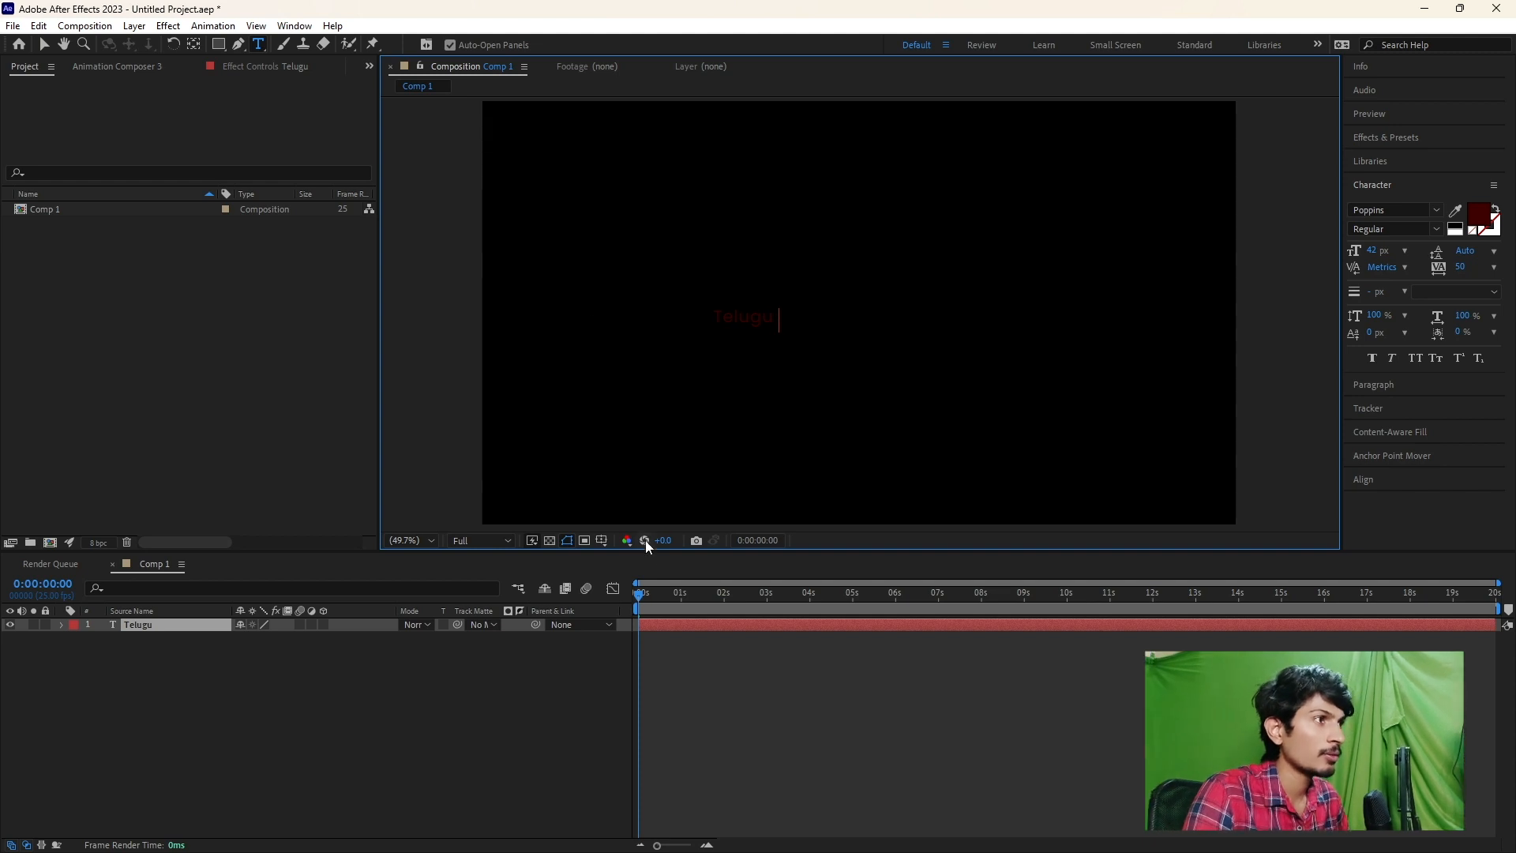
pyautogui.click(666, 628)
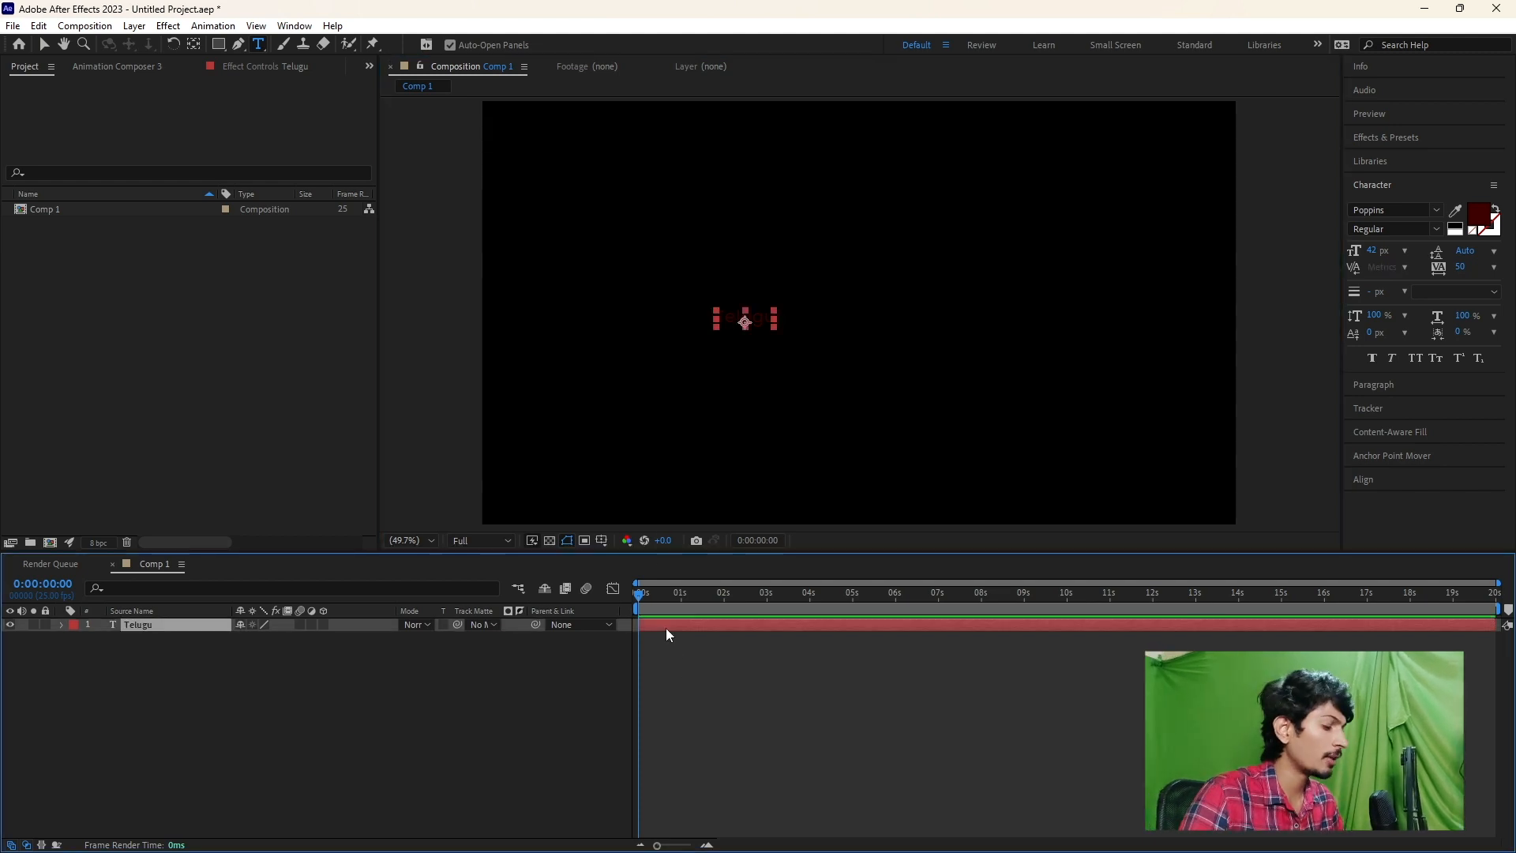
pyautogui.hotkey('ctrl', 'Home')
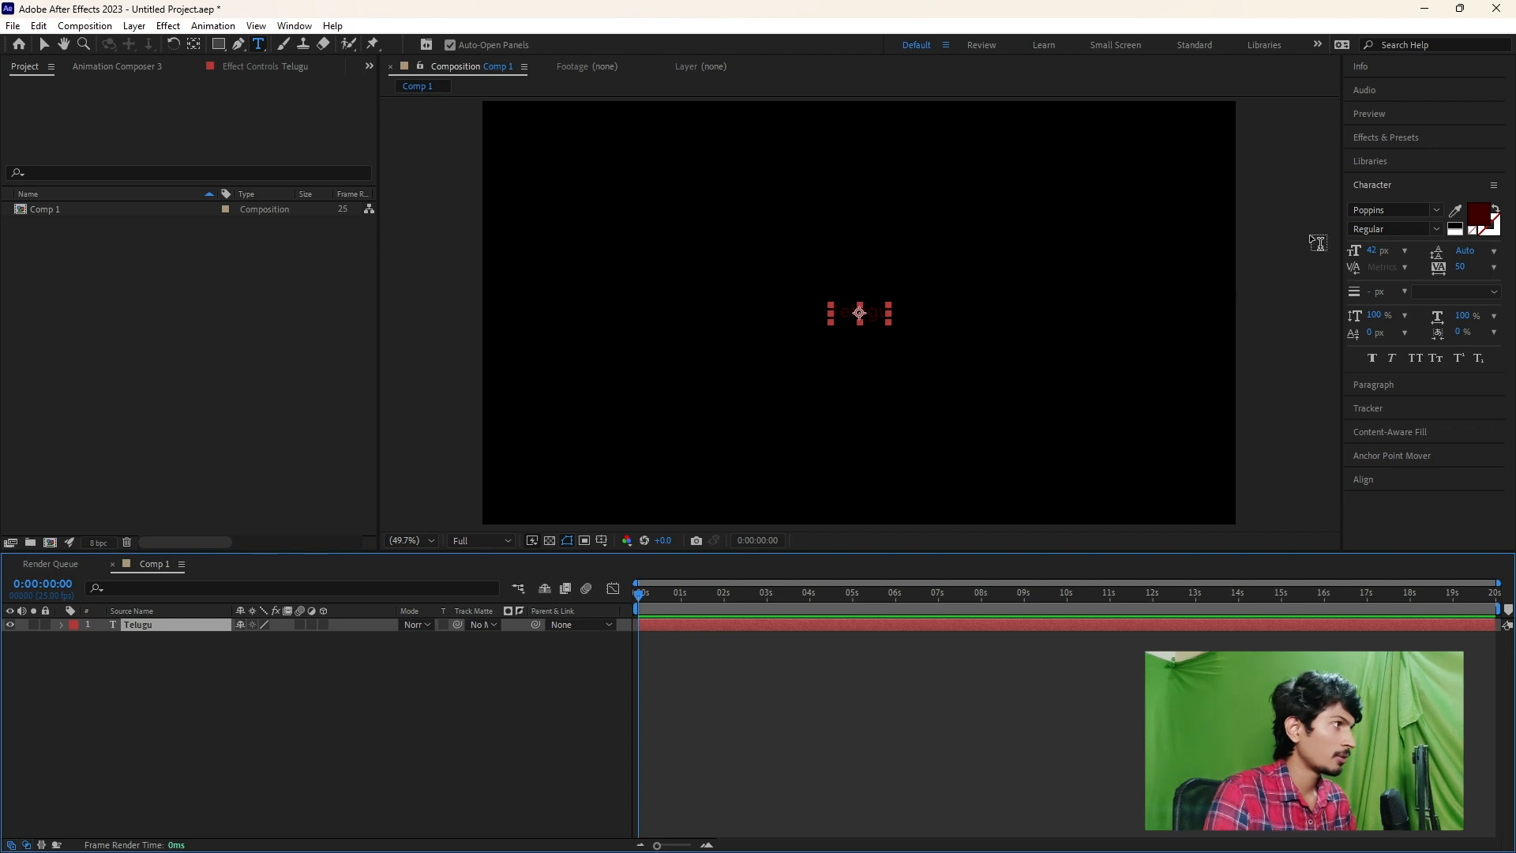
# - Format the Telugu text with a 213 px font size, white (FFFFFF) fill and the Bold style
pyautogui.moveTo(1378, 251); pyautogui.dragTo(1509, 253)
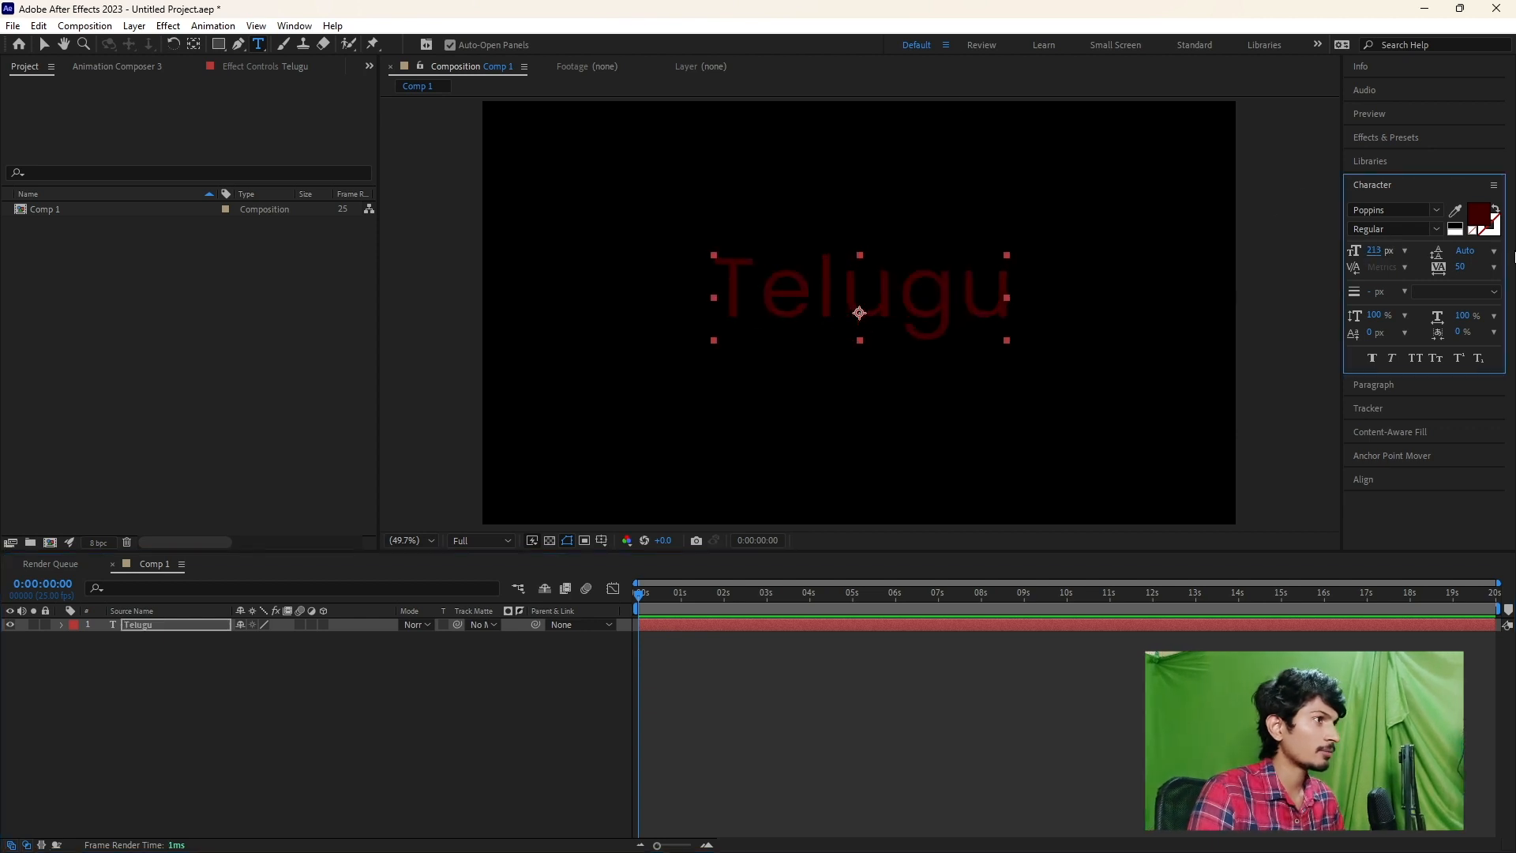
pyautogui.click(1470, 213)
pyautogui.moveTo(1137, 296); pyautogui.dragTo(964, 159)
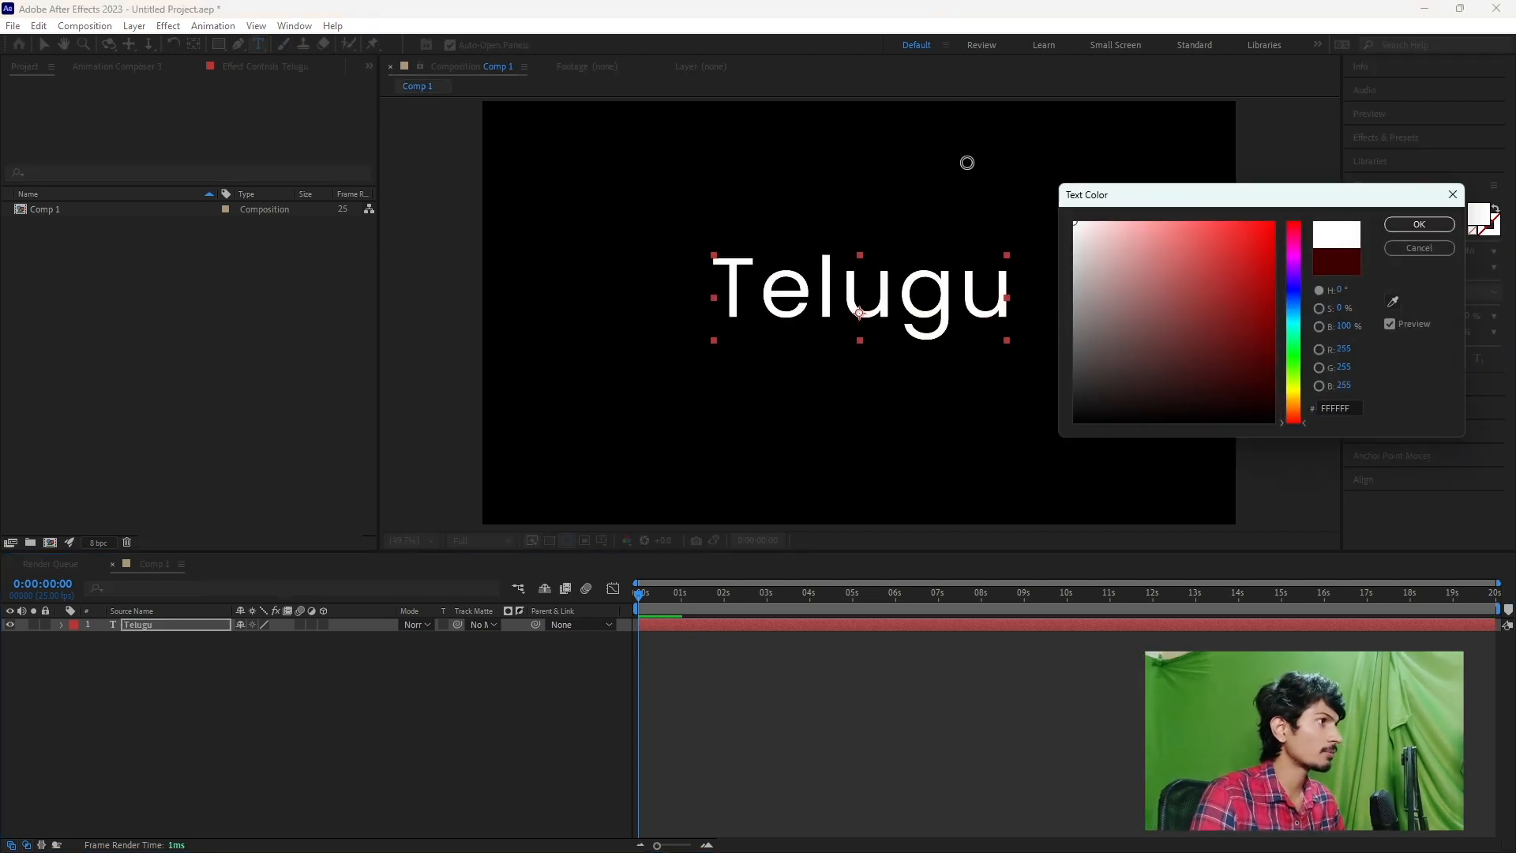
pyautogui.click(1420, 224)
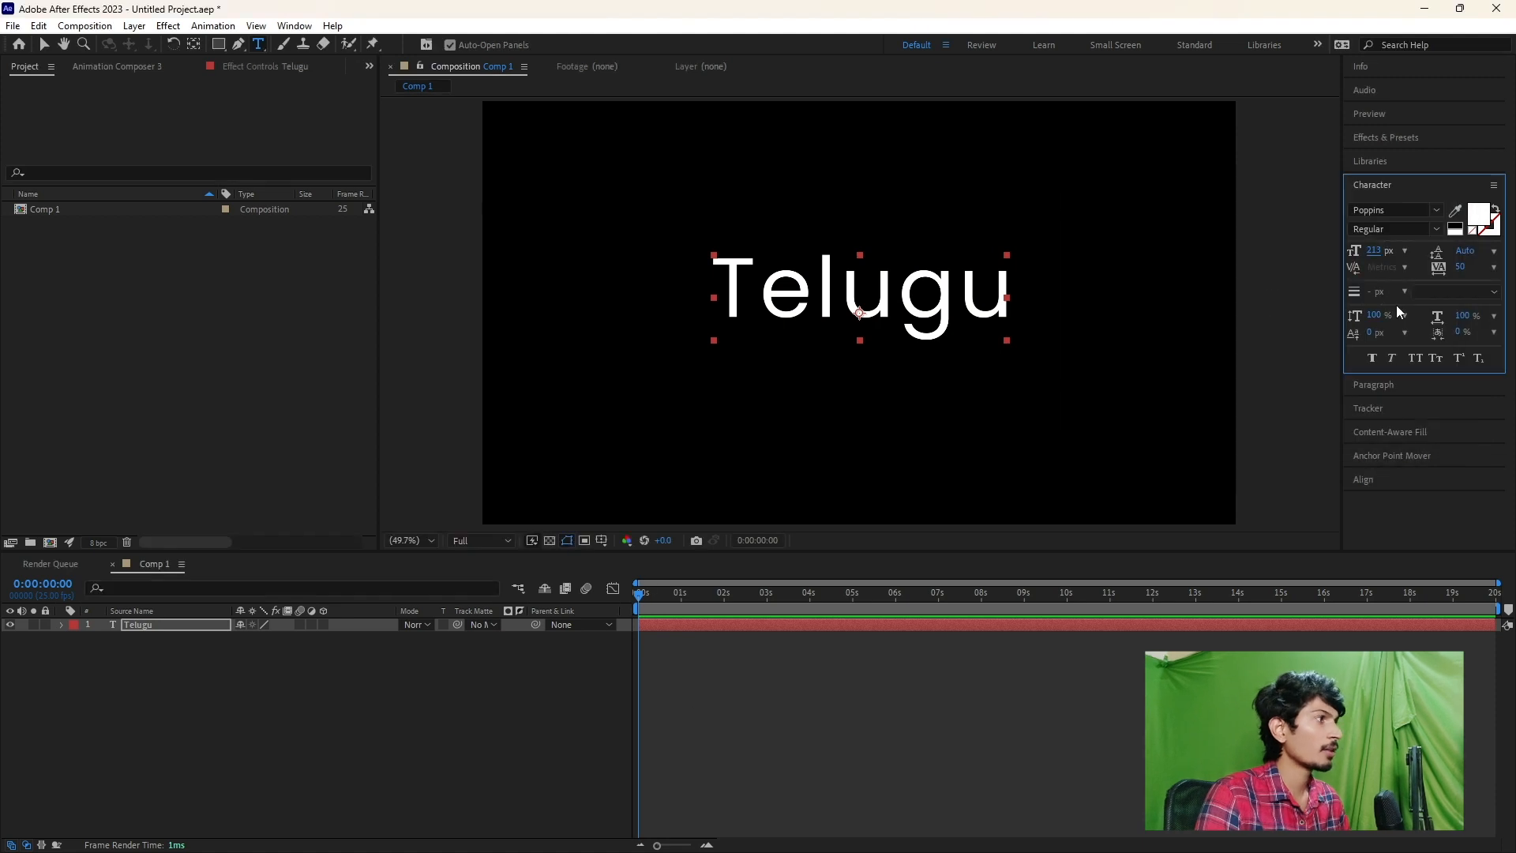
pyautogui.click(1432, 227)
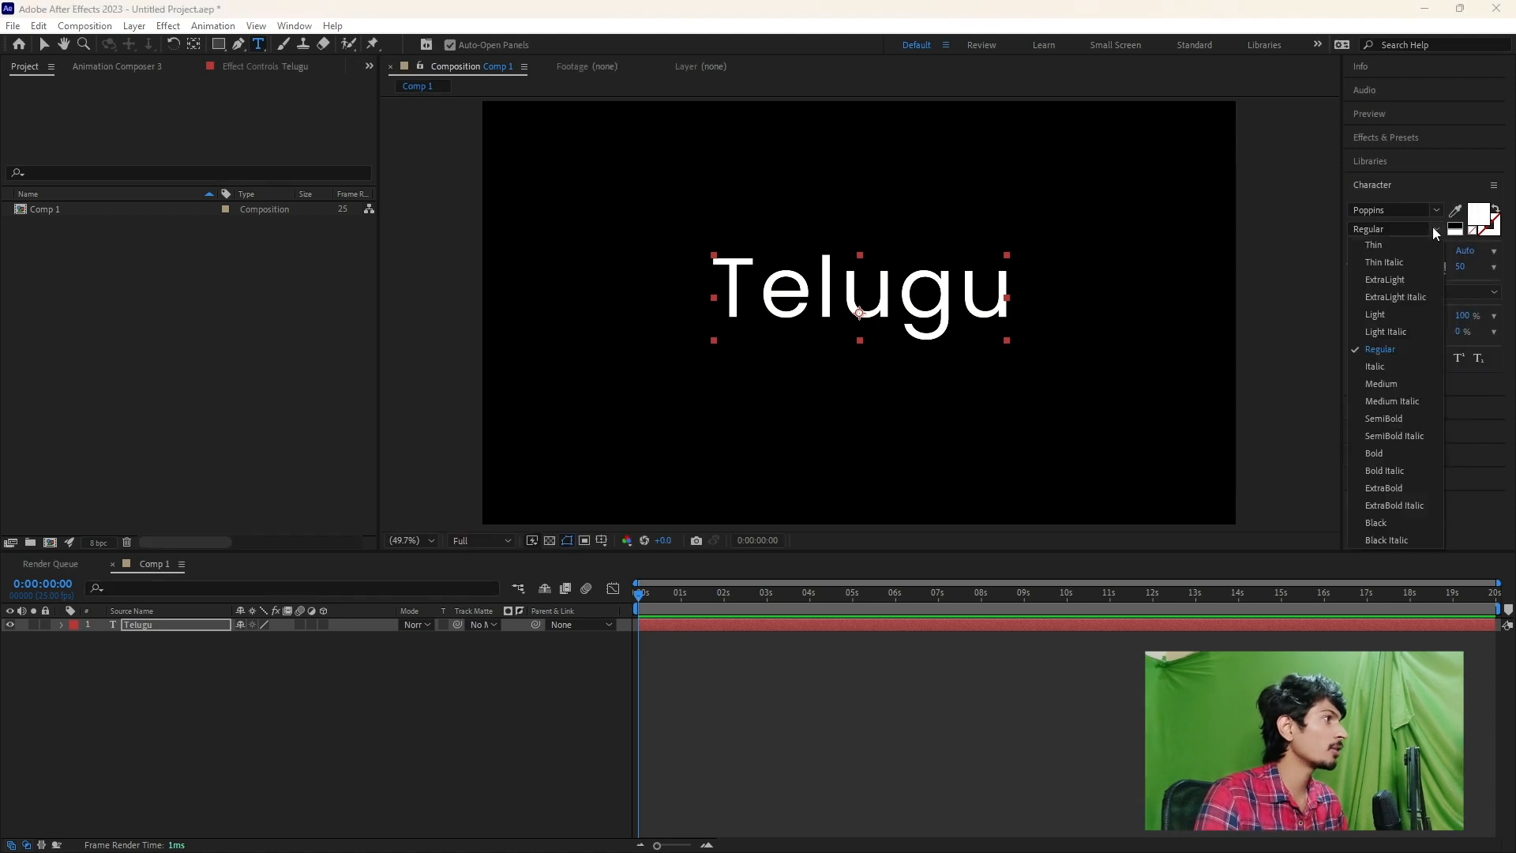
pyautogui.click(1375, 449)
pyautogui.click(734, 695)
pyautogui.click(675, 627)
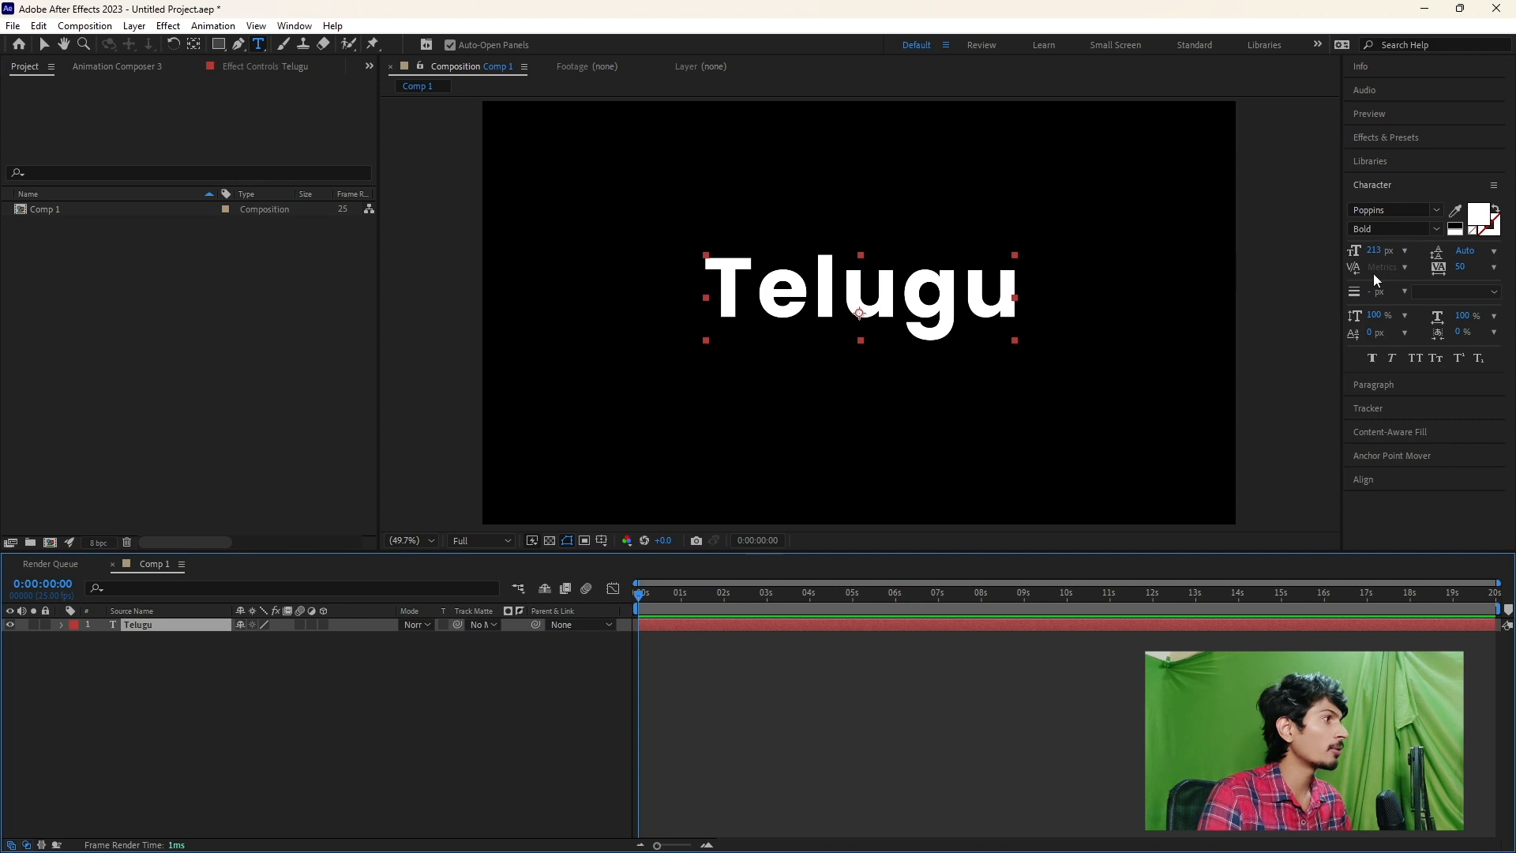
# - Enlarge the Telugu text to 262 px, then centre its anchor point and the layer in the composition
pyautogui.moveTo(1370, 252); pyautogui.dragTo(1382, 297)
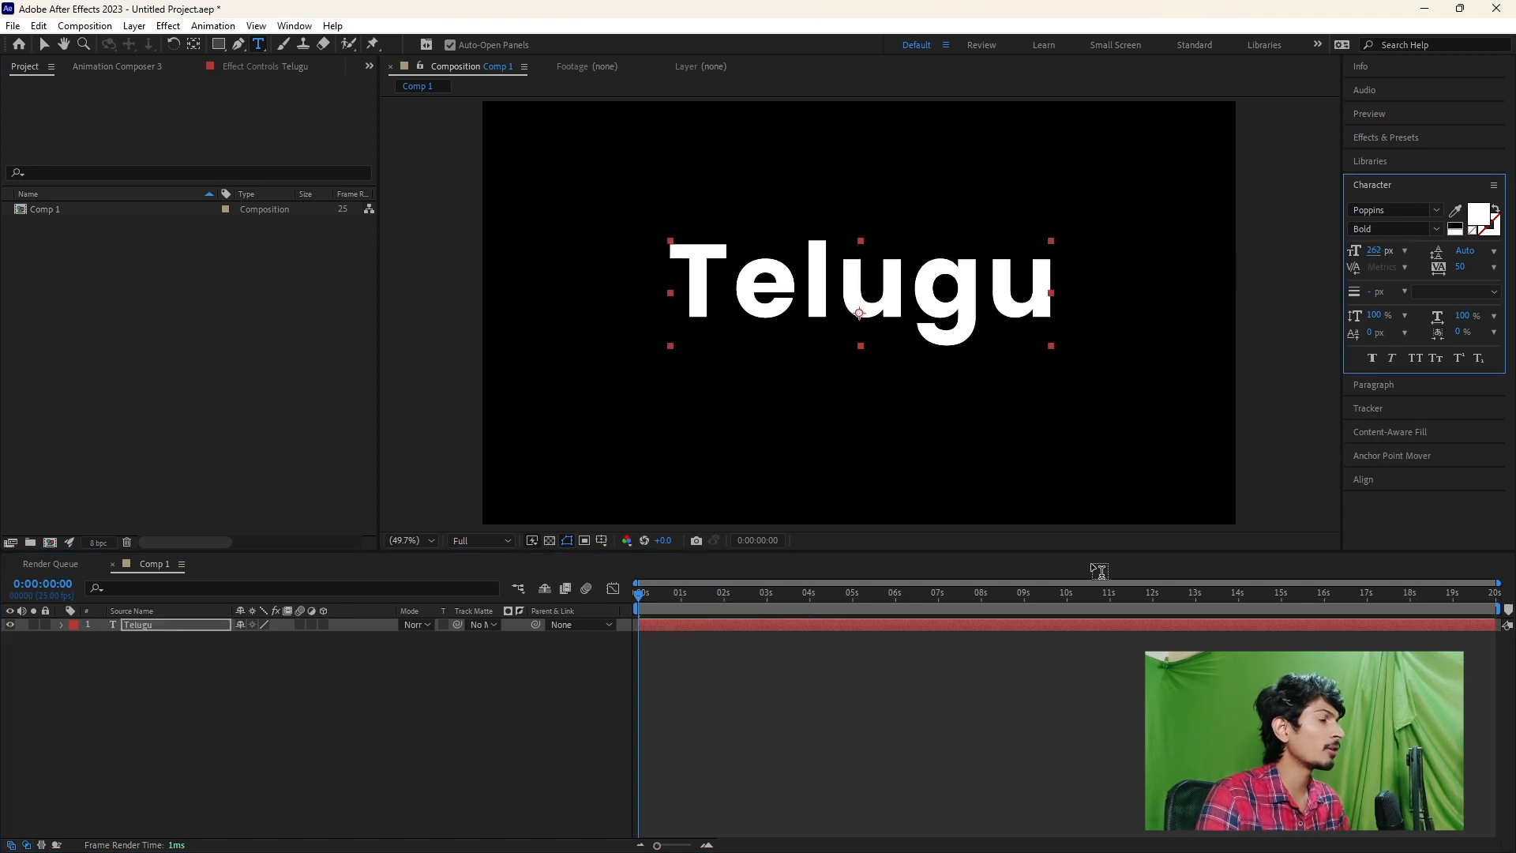
pyautogui.click(703, 678)
pyautogui.click(697, 627)
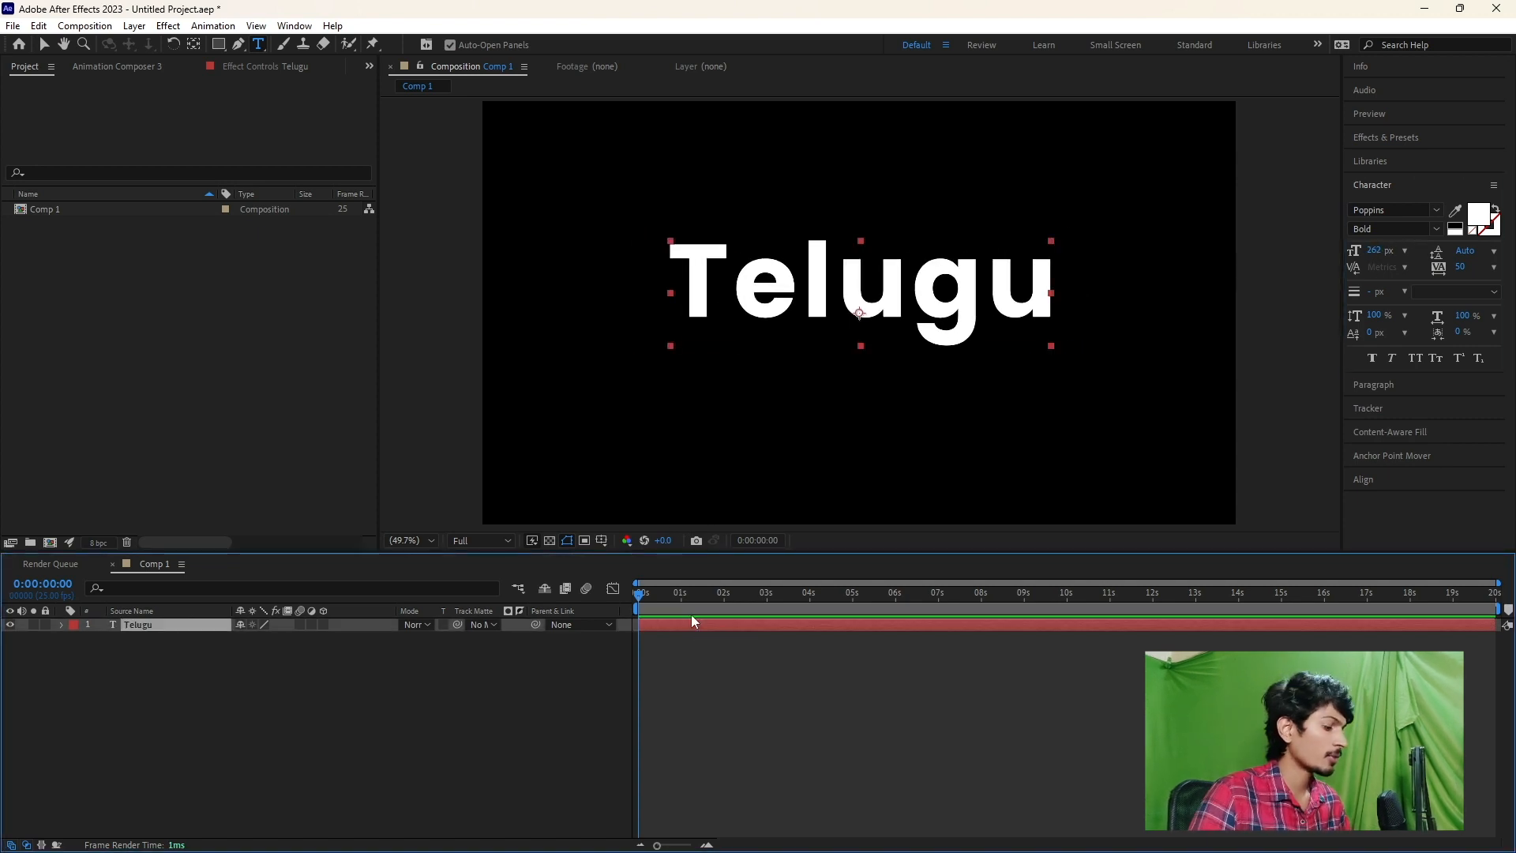
pyautogui.hotkey('ctrl', 'alt', 'Home')
pyautogui.hotkey('ctrl', 'Home')
pyautogui.click(645, 618)
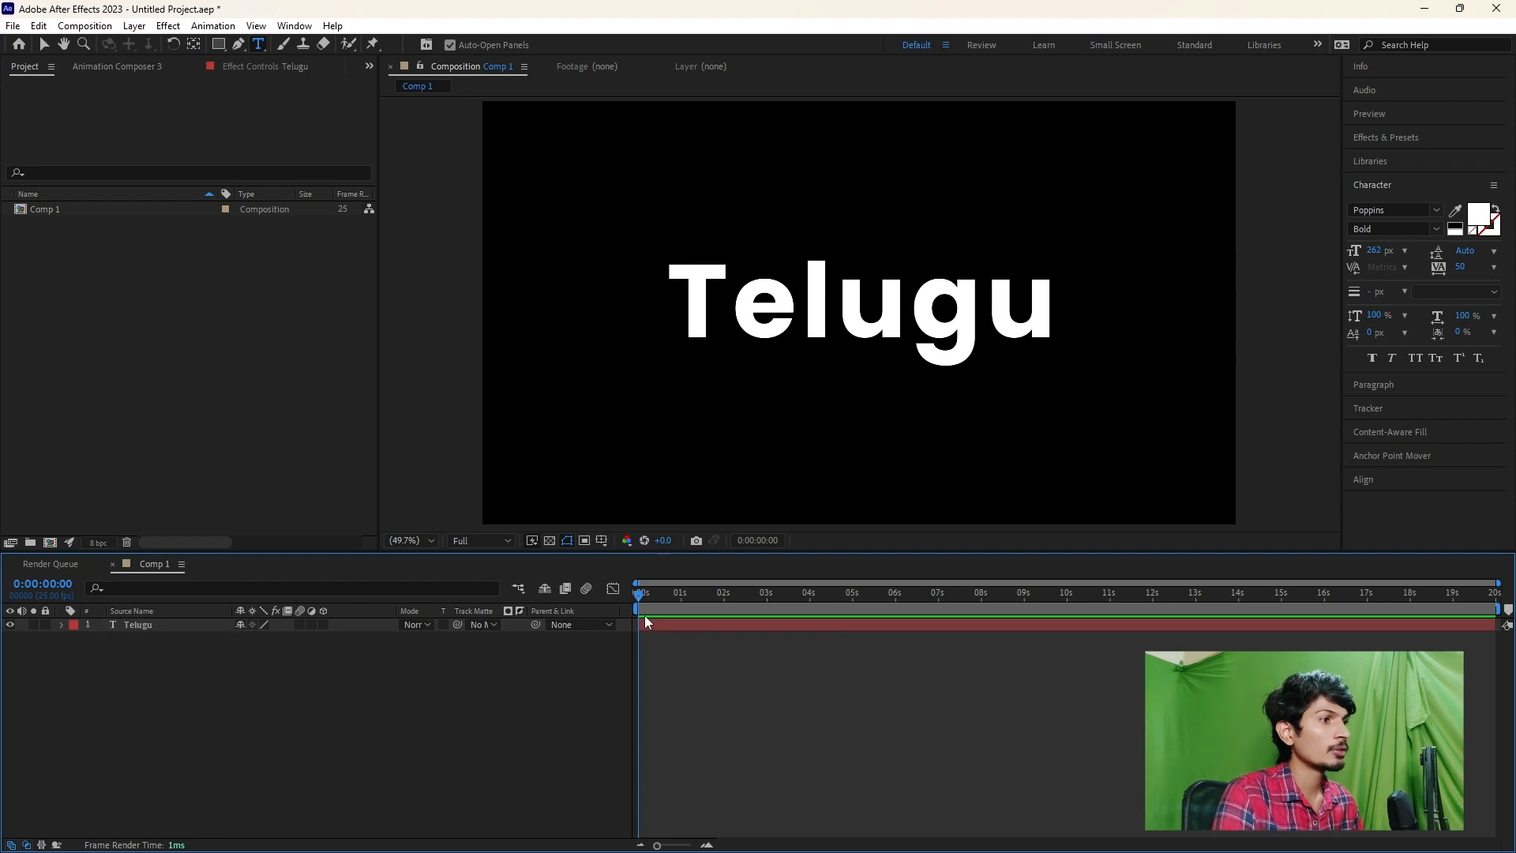
pyautogui.click(653, 625)
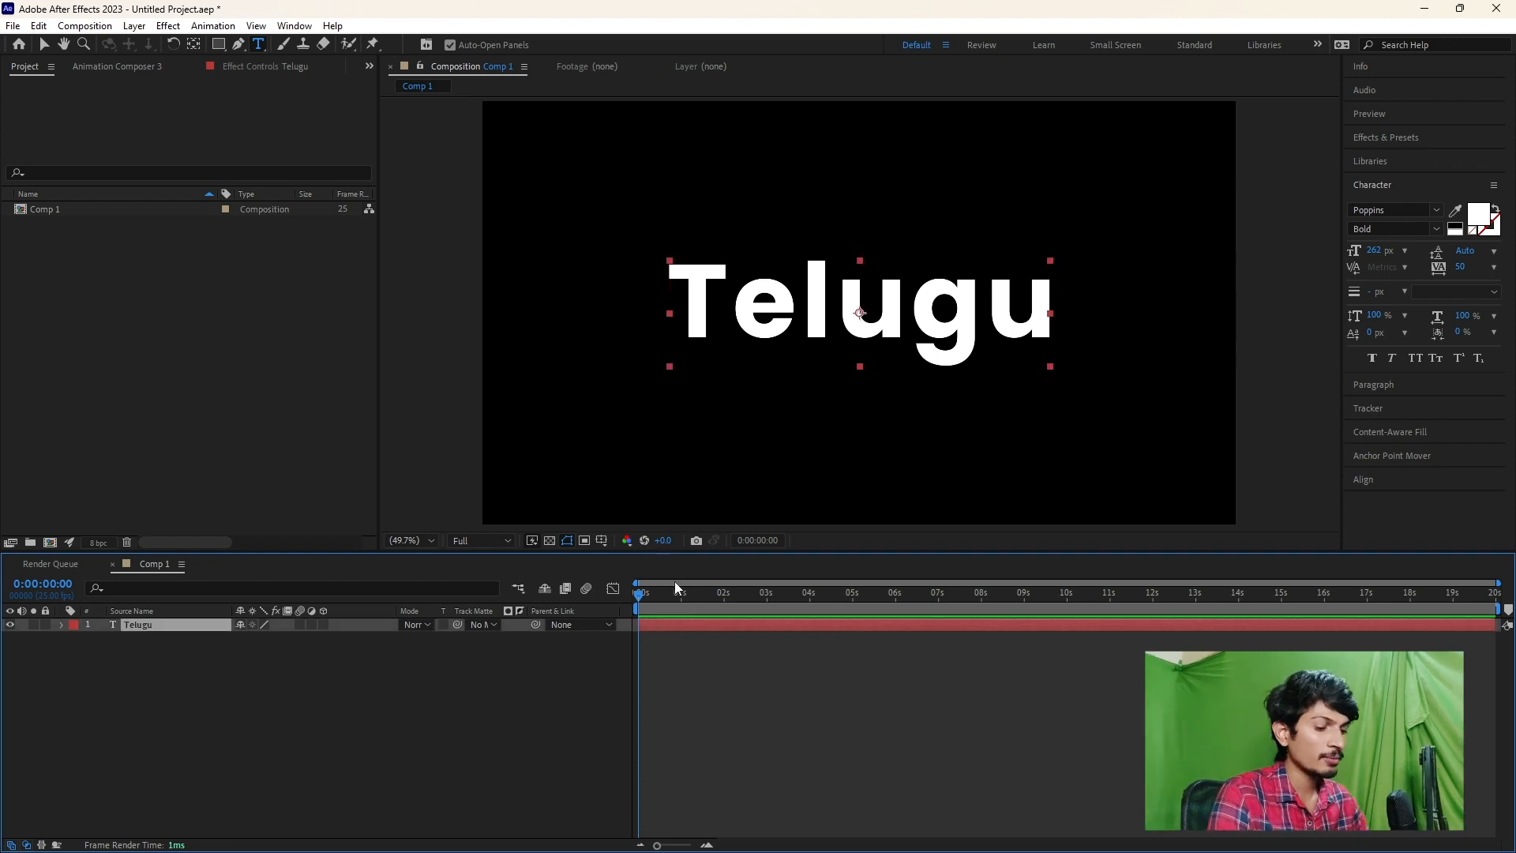
pyautogui.press('v')
pyautogui.click(664, 651)
pyautogui.click(657, 626)
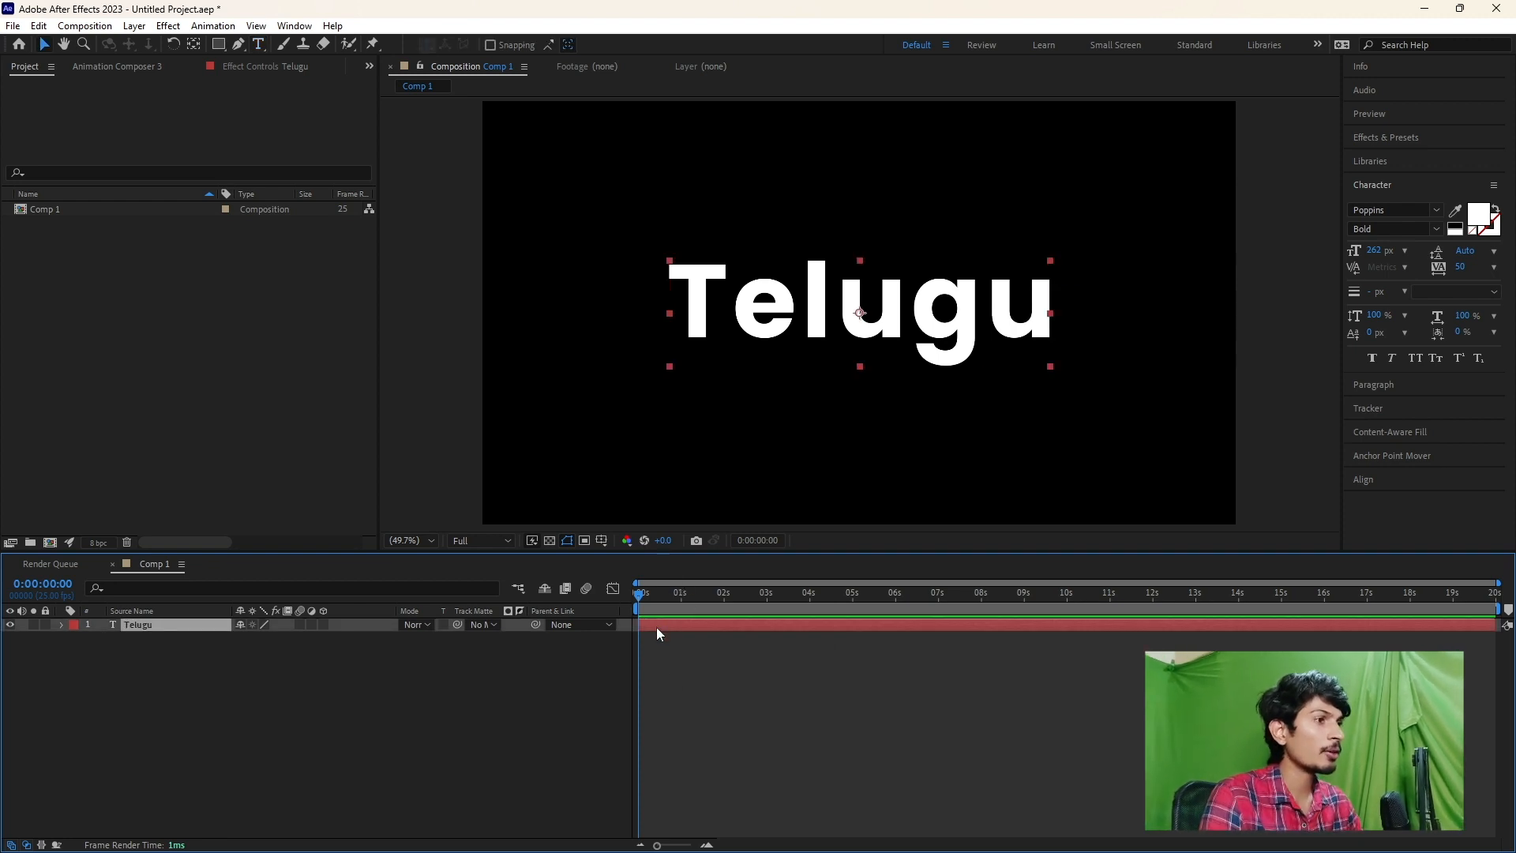
pyautogui.click(653, 642)
pyautogui.click(656, 625)
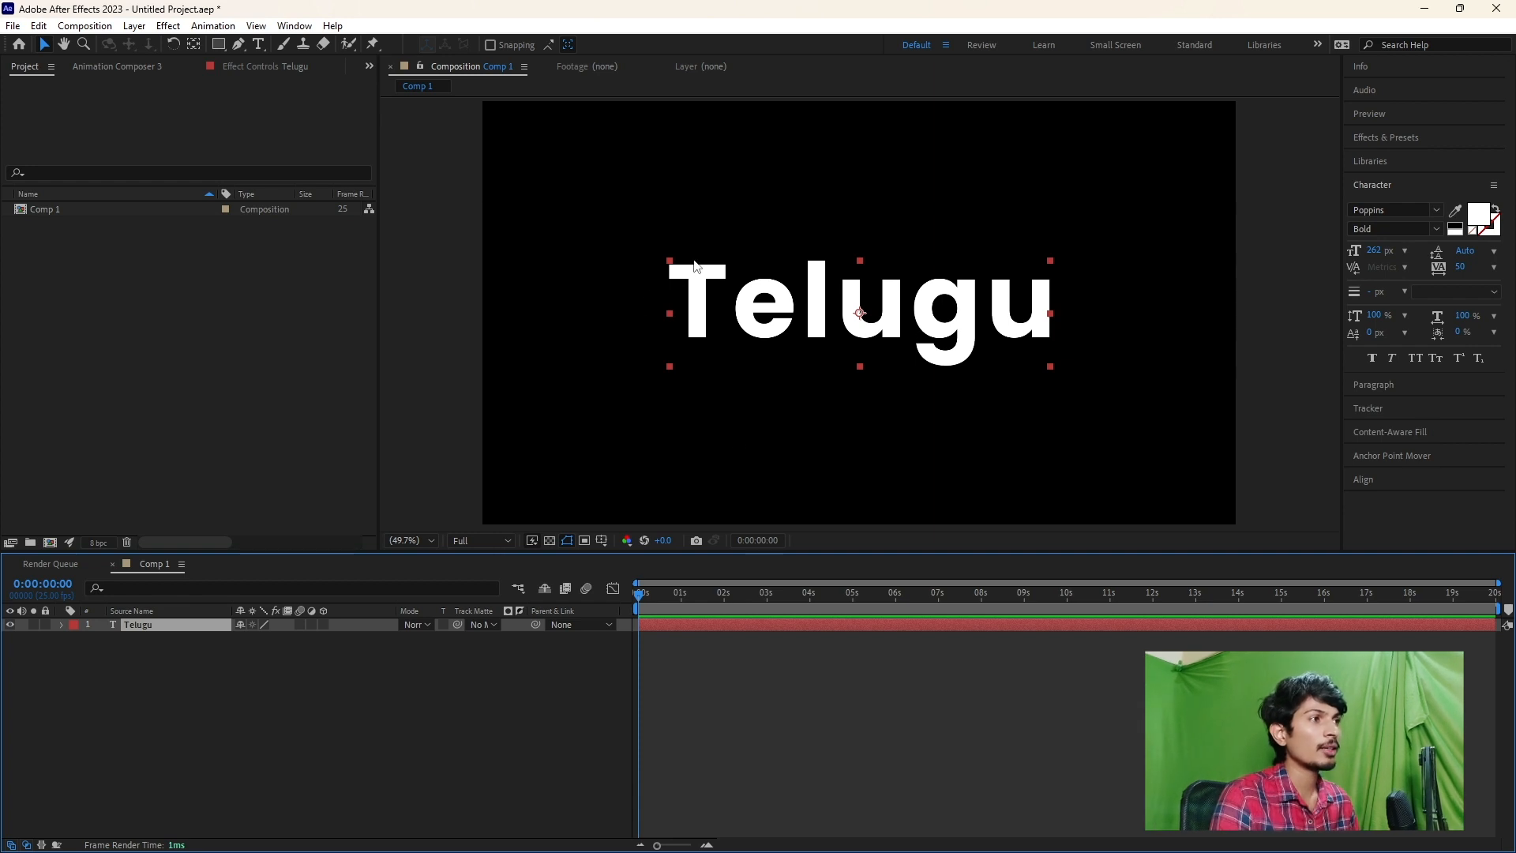
# - Add a new black solid layer above the Telugu text layer in Comp 1
pyautogui.click(708, 679)
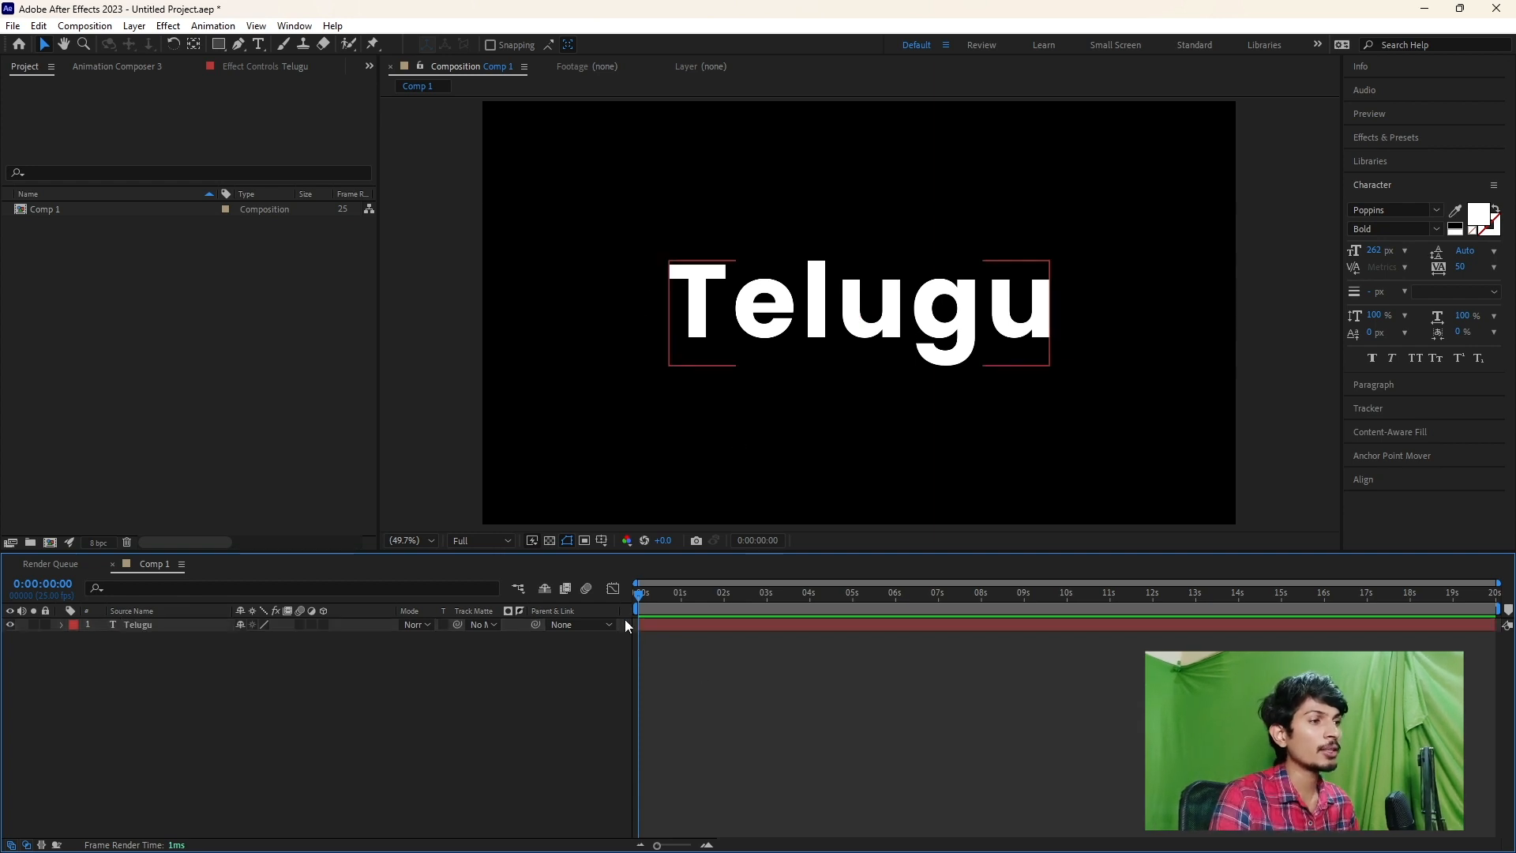
pyautogui.rightClick(624, 619)
pyautogui.click(605, 655)
pyautogui.click(681, 624)
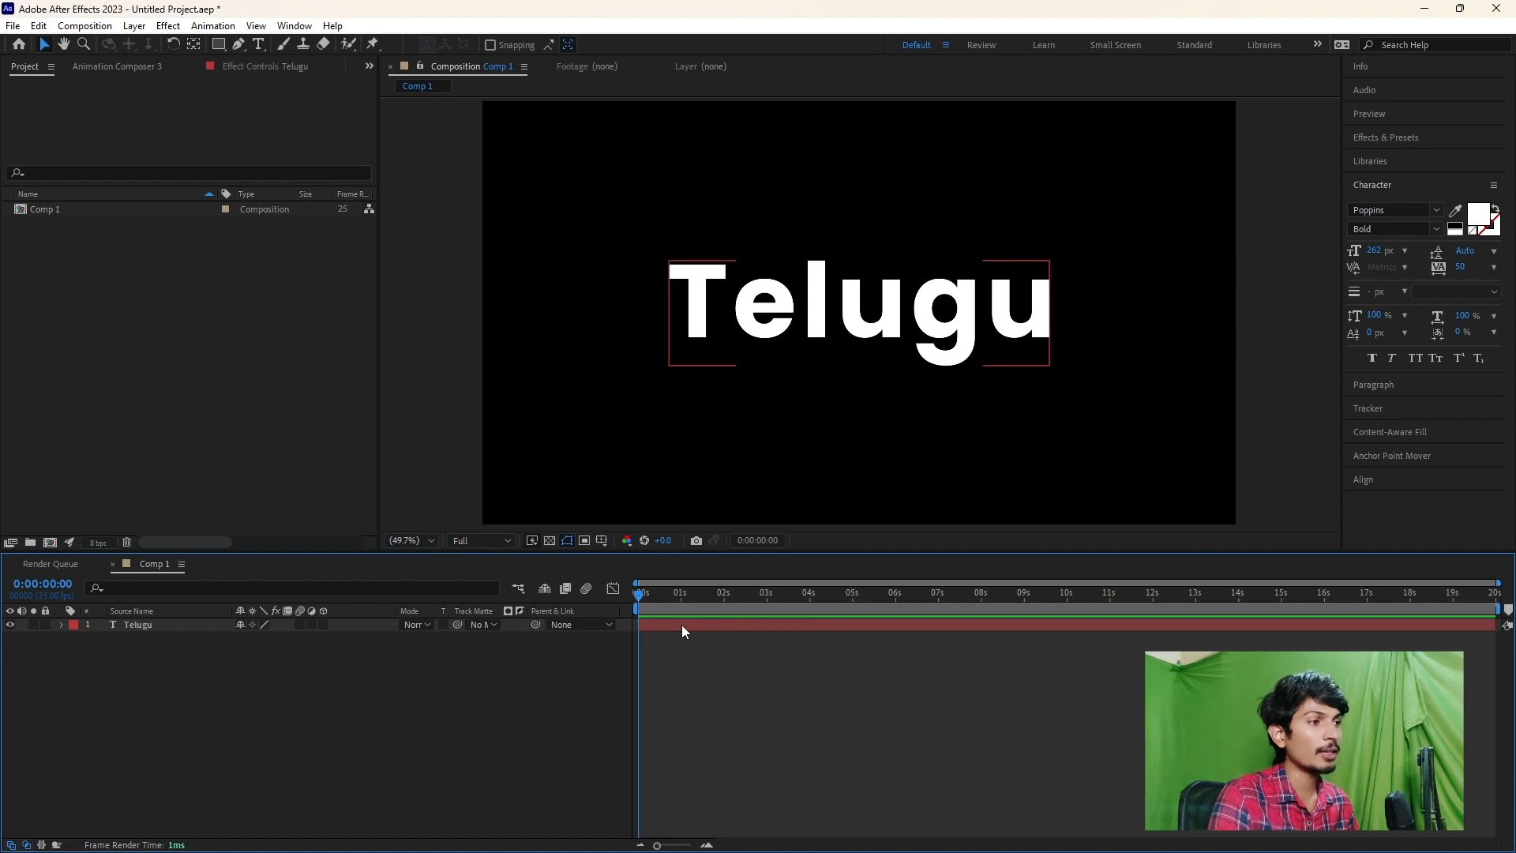
pyautogui.rightClick(680, 625)
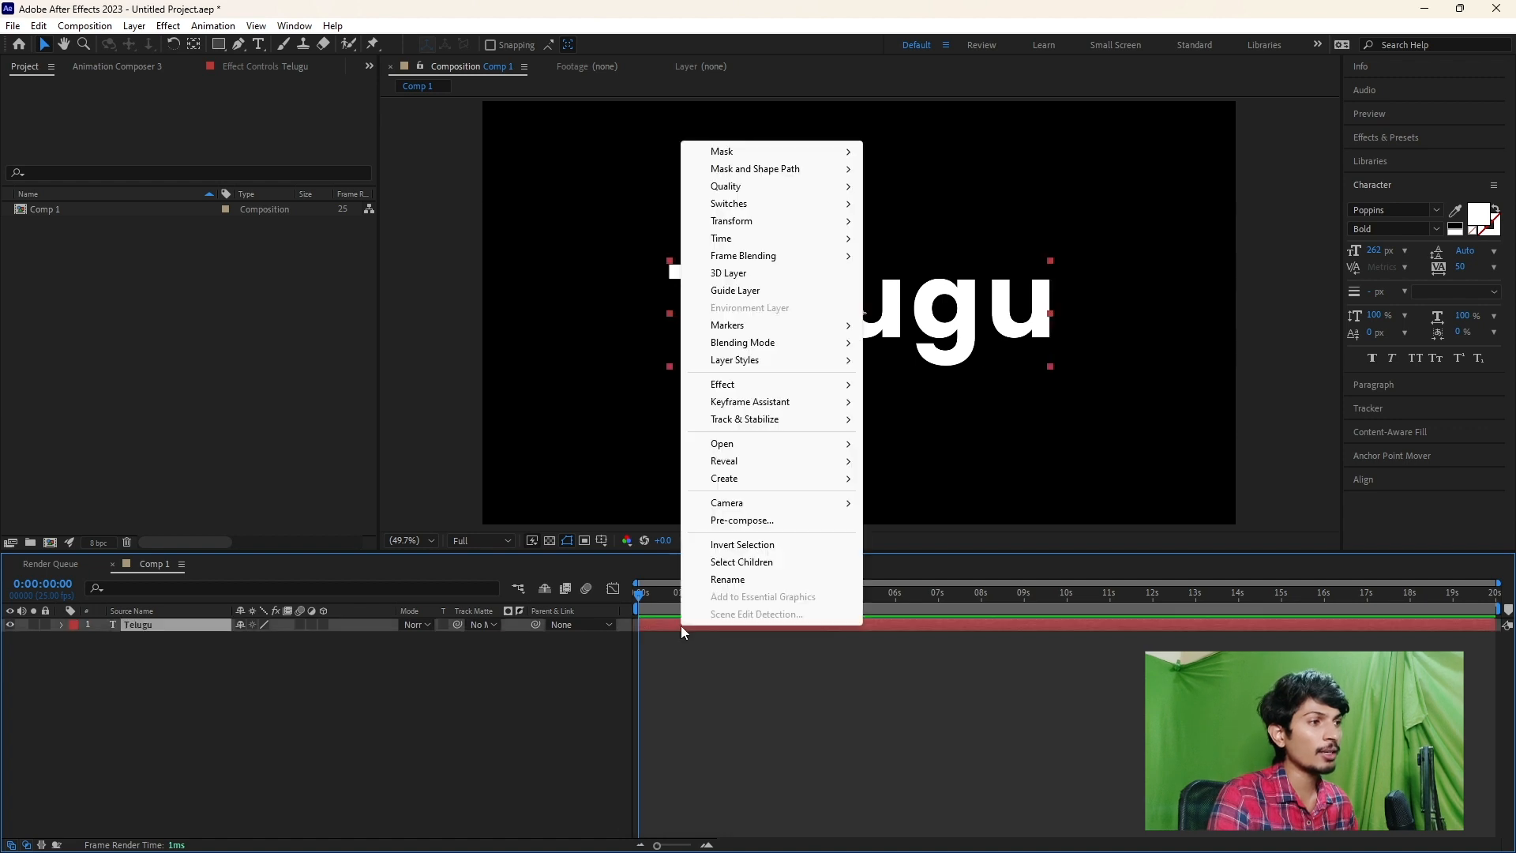
pyautogui.rightClick(621, 626)
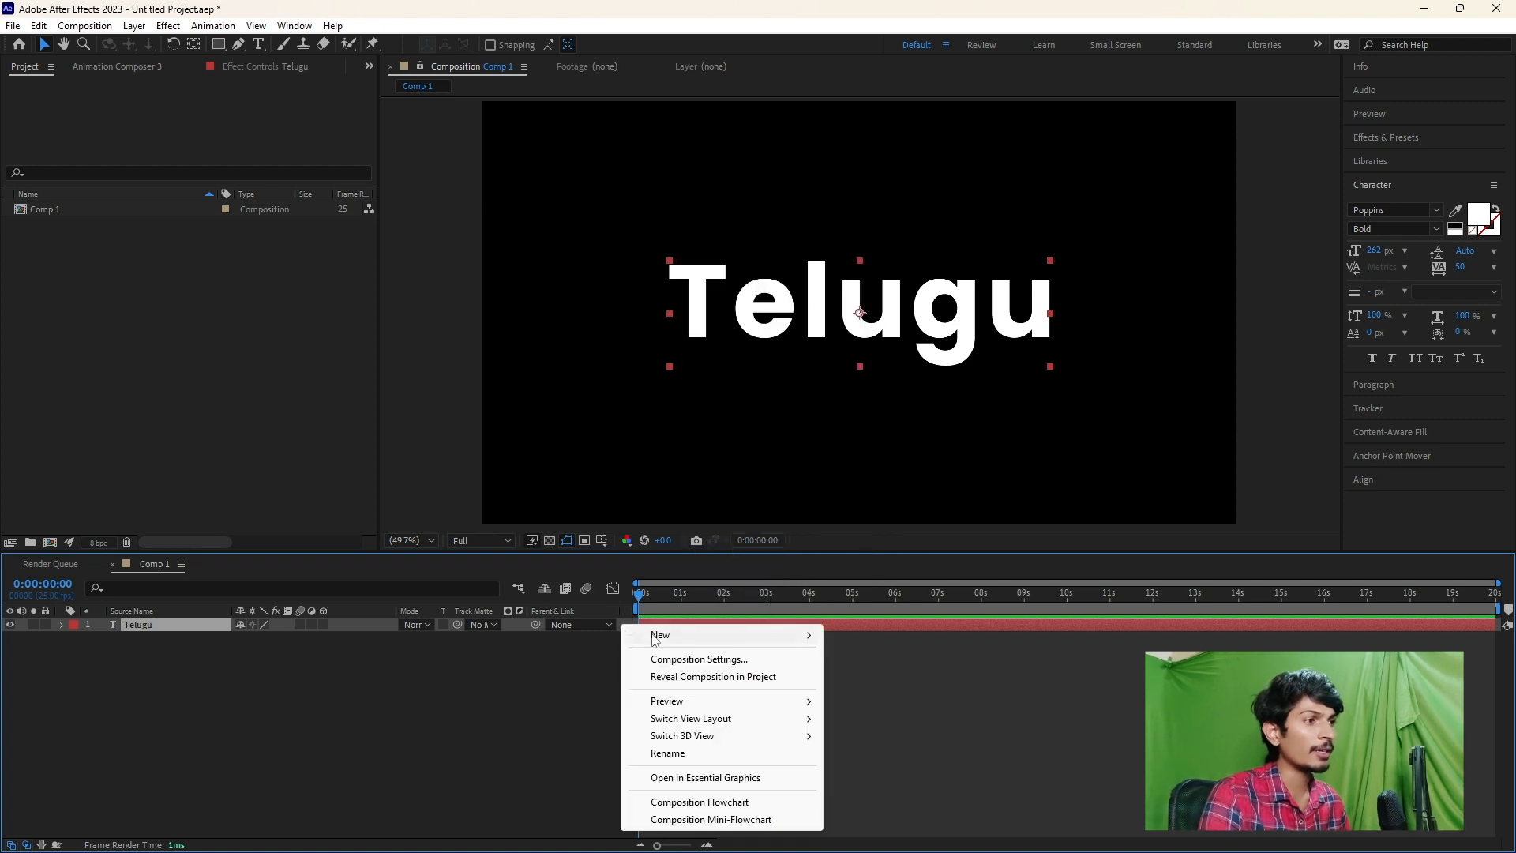
pyautogui.moveTo(661, 636)
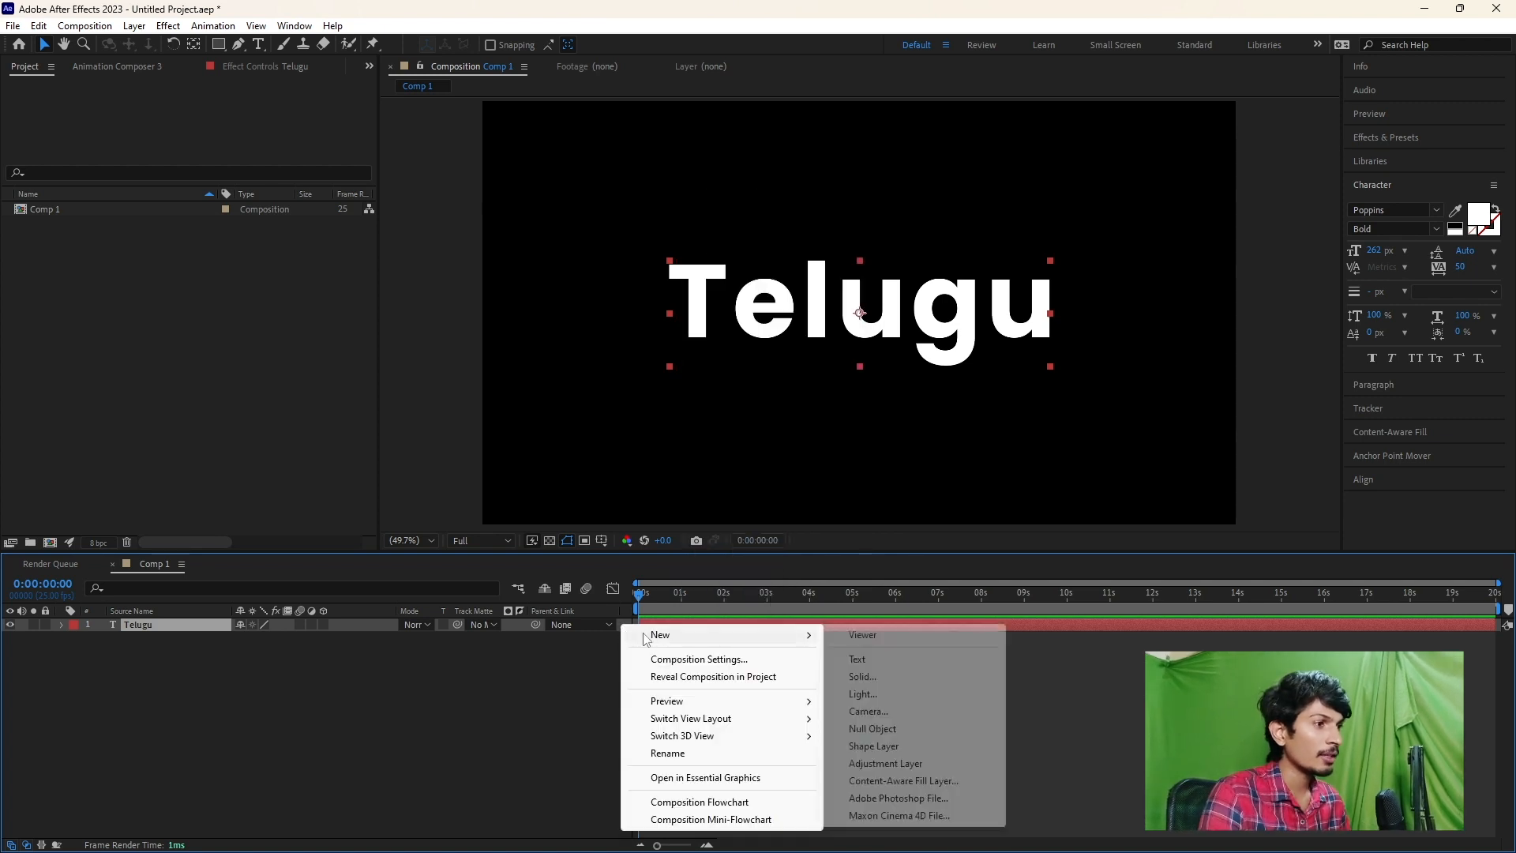
pyautogui.click(869, 678)
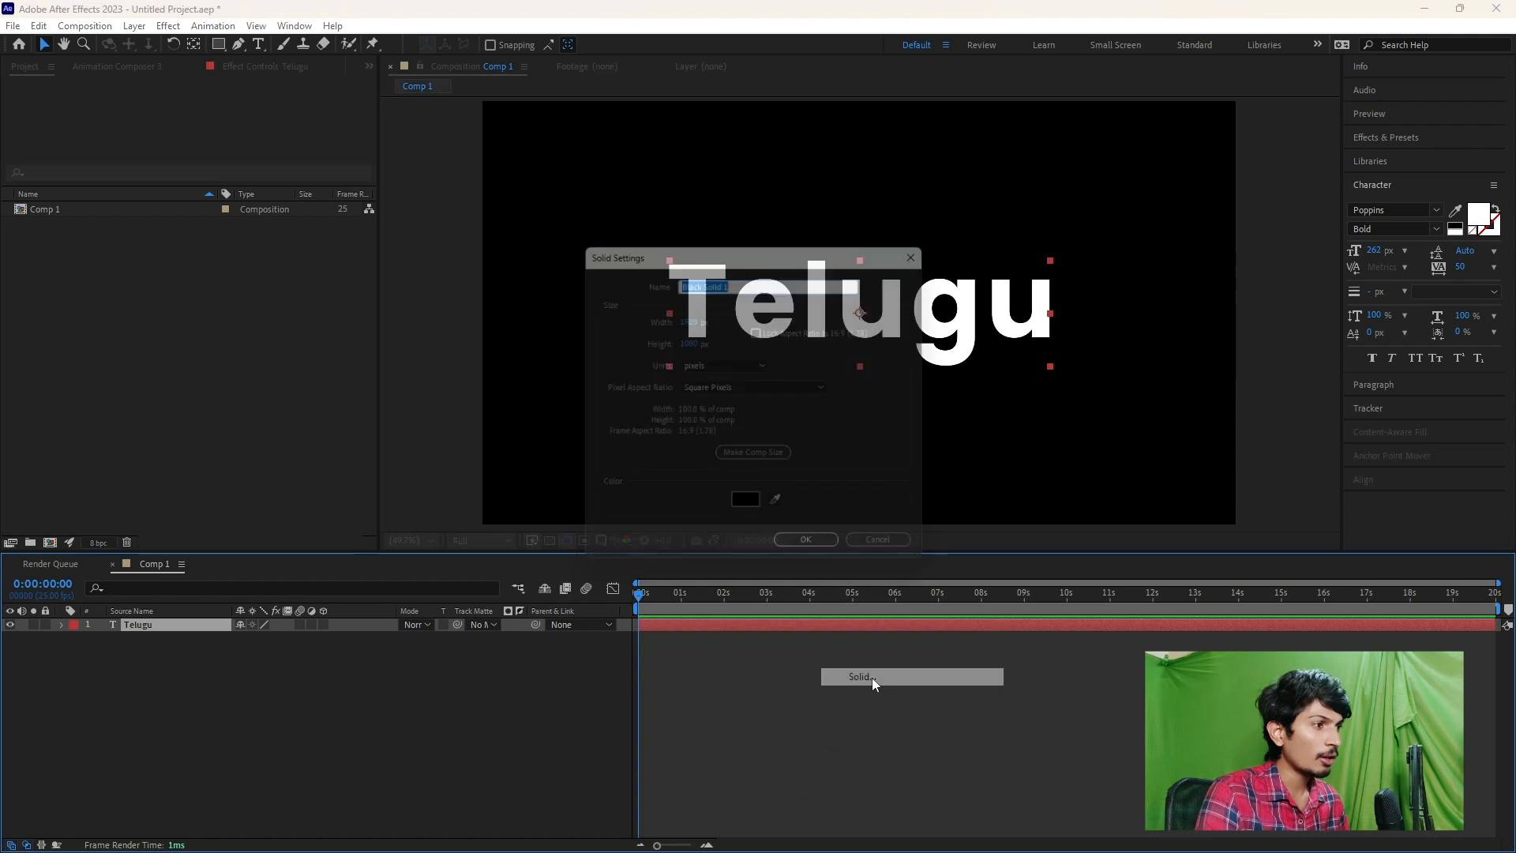
pyautogui.click(814, 555)
pyautogui.click(647, 624)
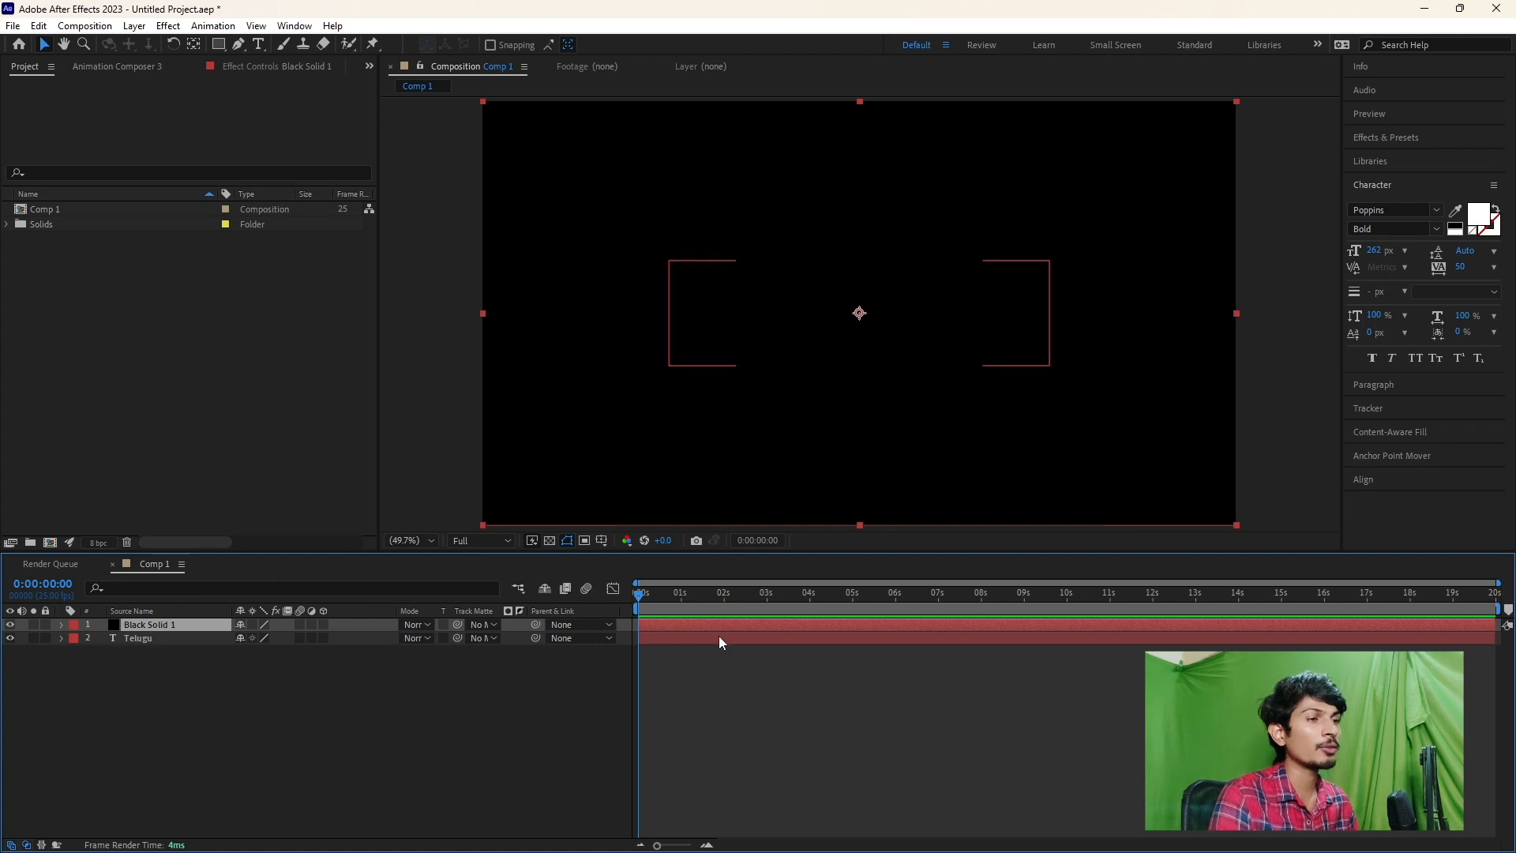
# - Search the effects library for "saber", clear the search and keep the black solid layer selected
pyautogui.click(1363, 135)
pyautogui.click(1386, 158)
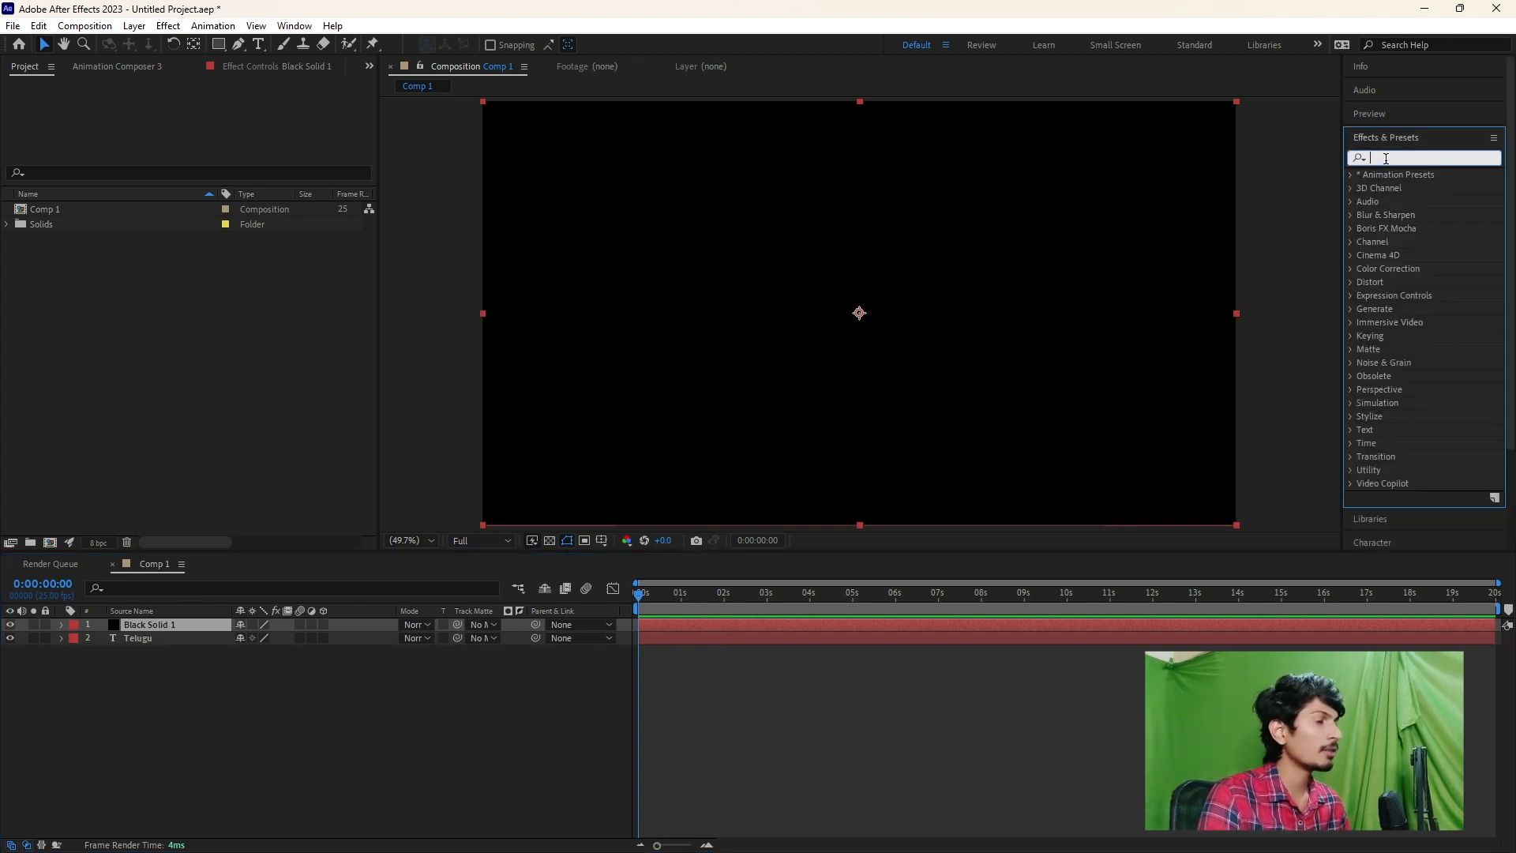
pyautogui.write('sa')
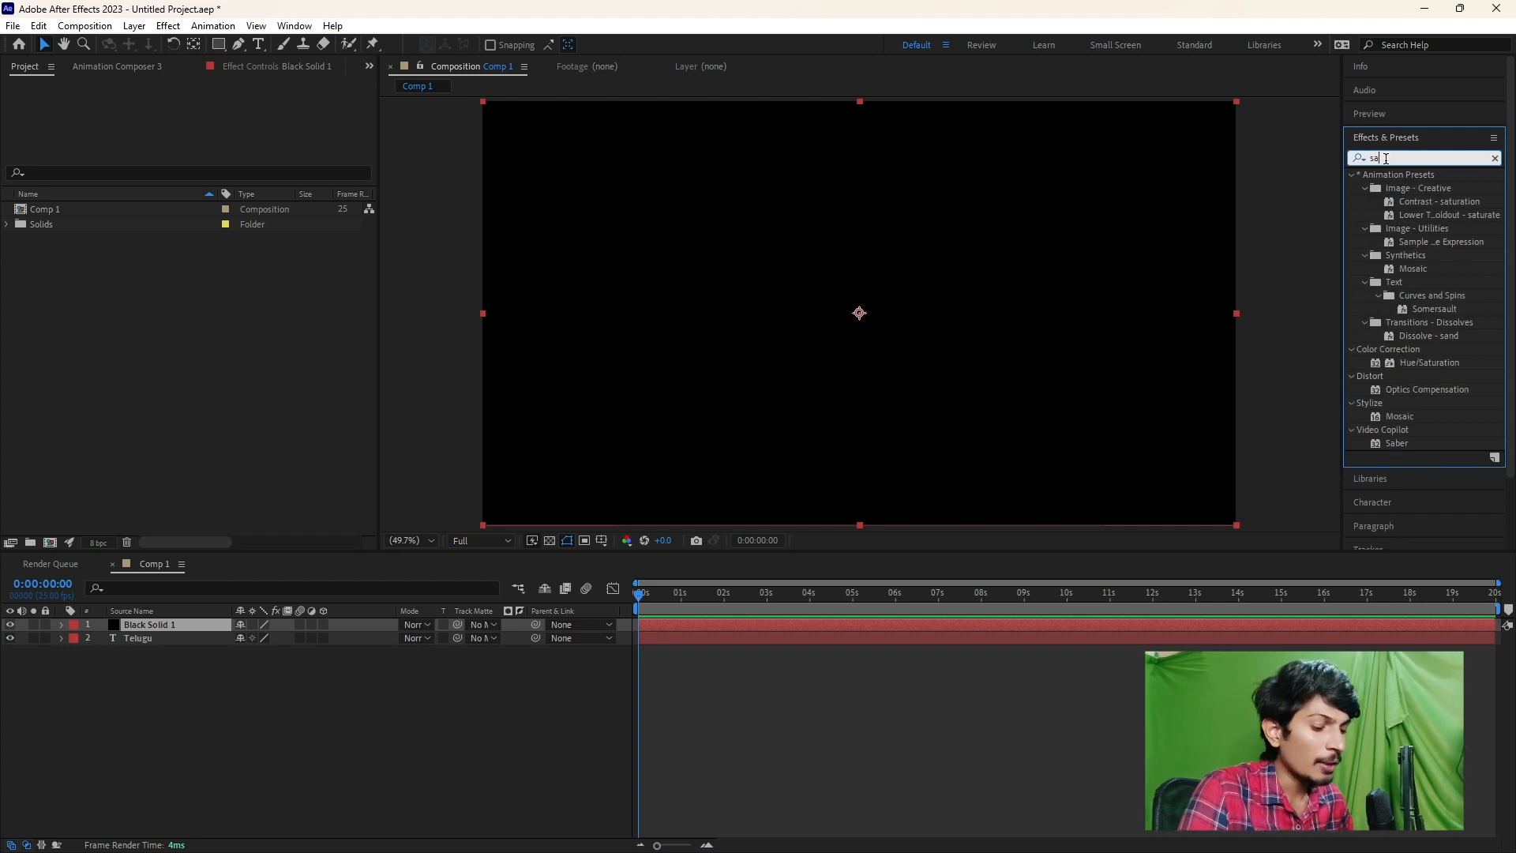
pyautogui.write('ber')
pyautogui.click(1391, 187)
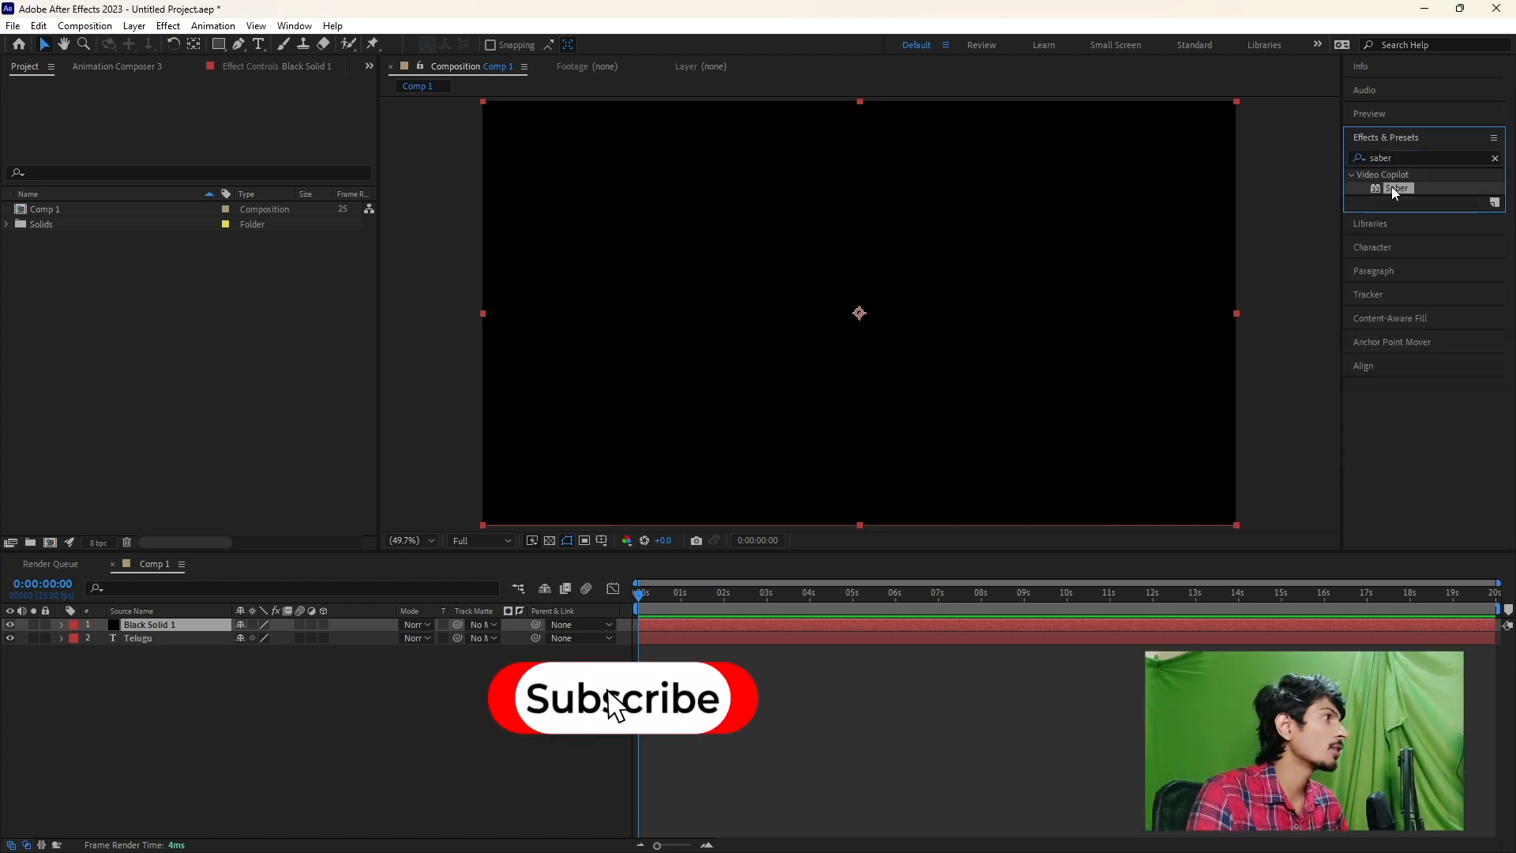
pyautogui.click(1495, 159)
pyautogui.click(661, 627)
pyautogui.click(660, 628)
# - Apply the Video Copilot Saber effect to the black solid layer
pyautogui.click(168, 26)
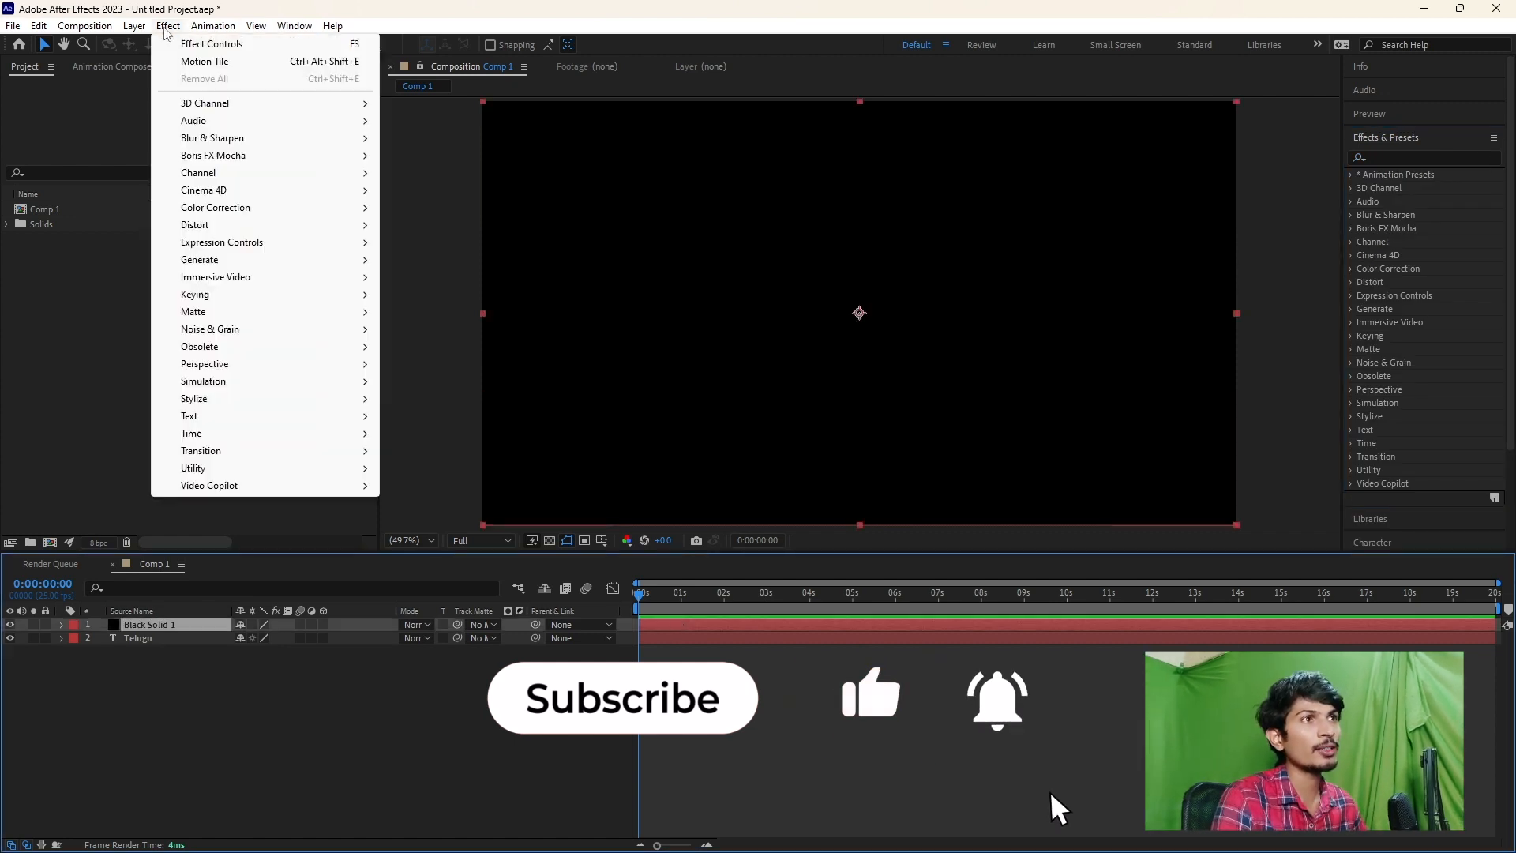
pyautogui.moveTo(300, 484)
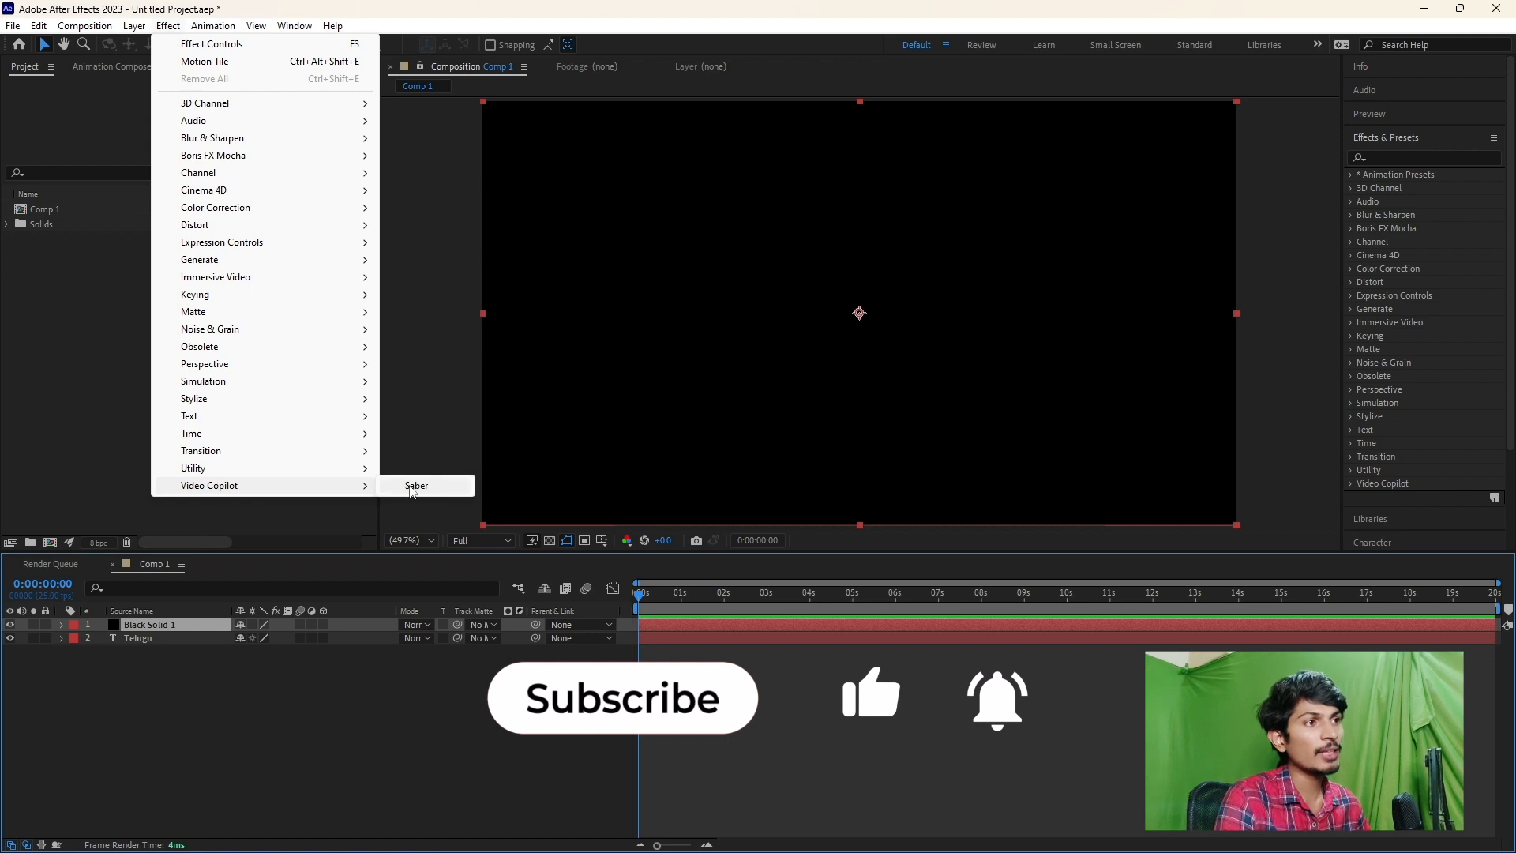
pyautogui.click(414, 486)
pyautogui.click(657, 638)
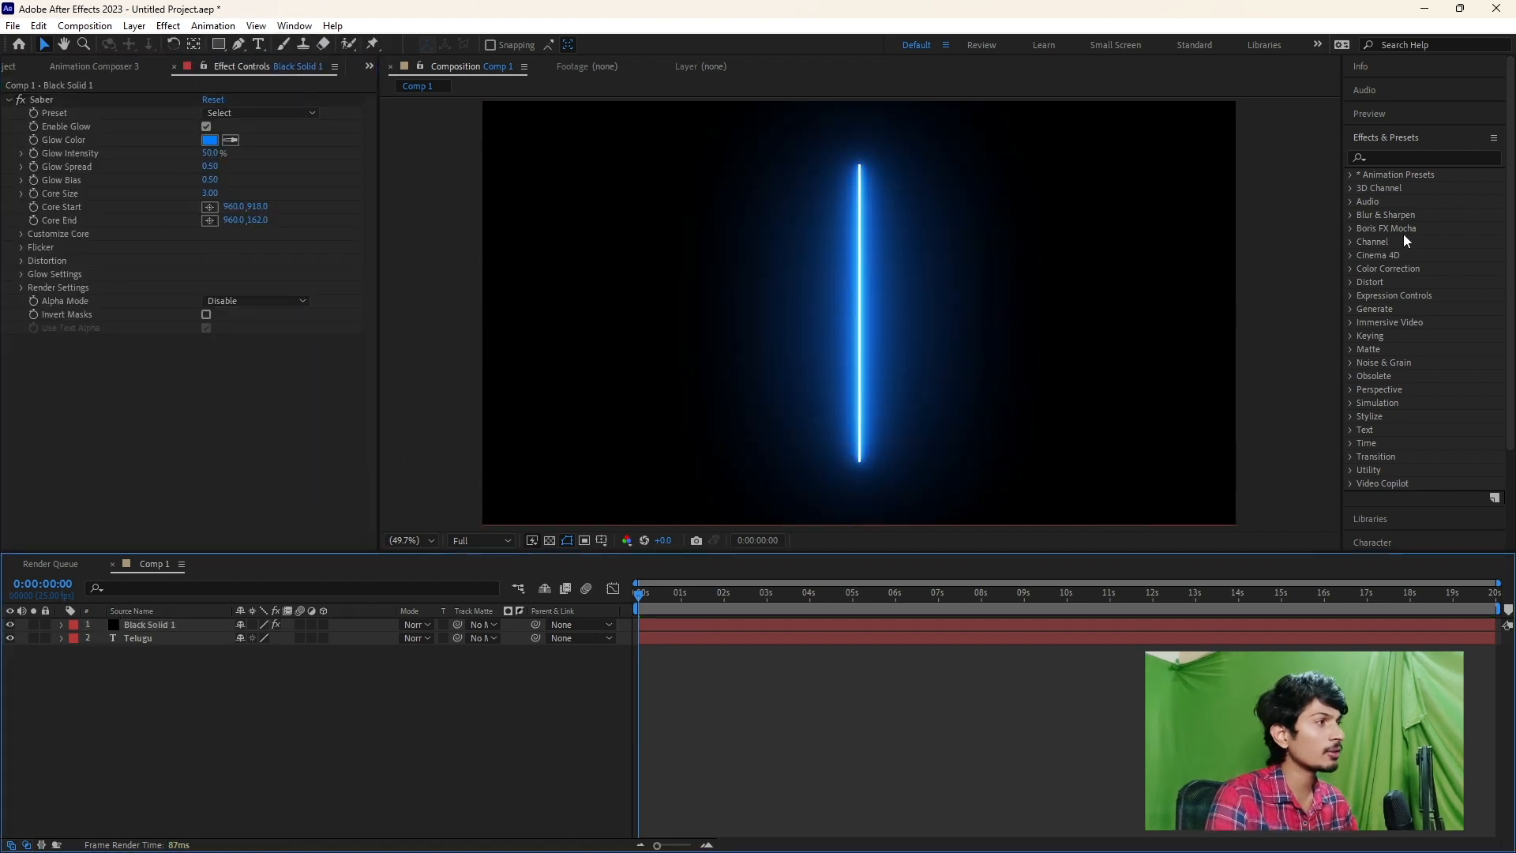
pyautogui.click(1384, 157)
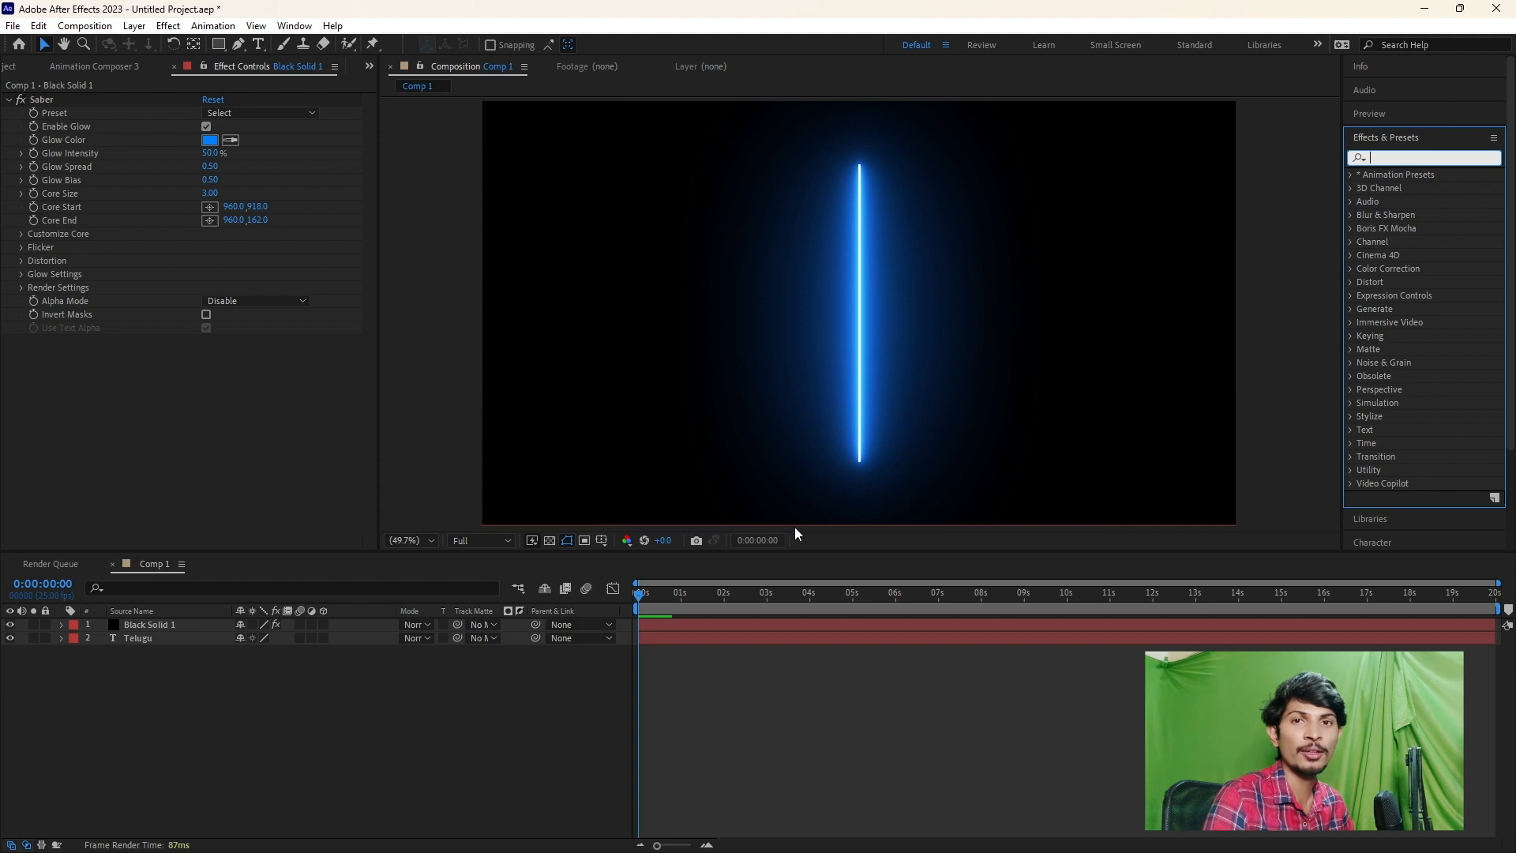
# - Customize the Saber core on the black solid, using Text Layer as the core type and the Telugu layer as its text layer
pyautogui.click(640, 620)
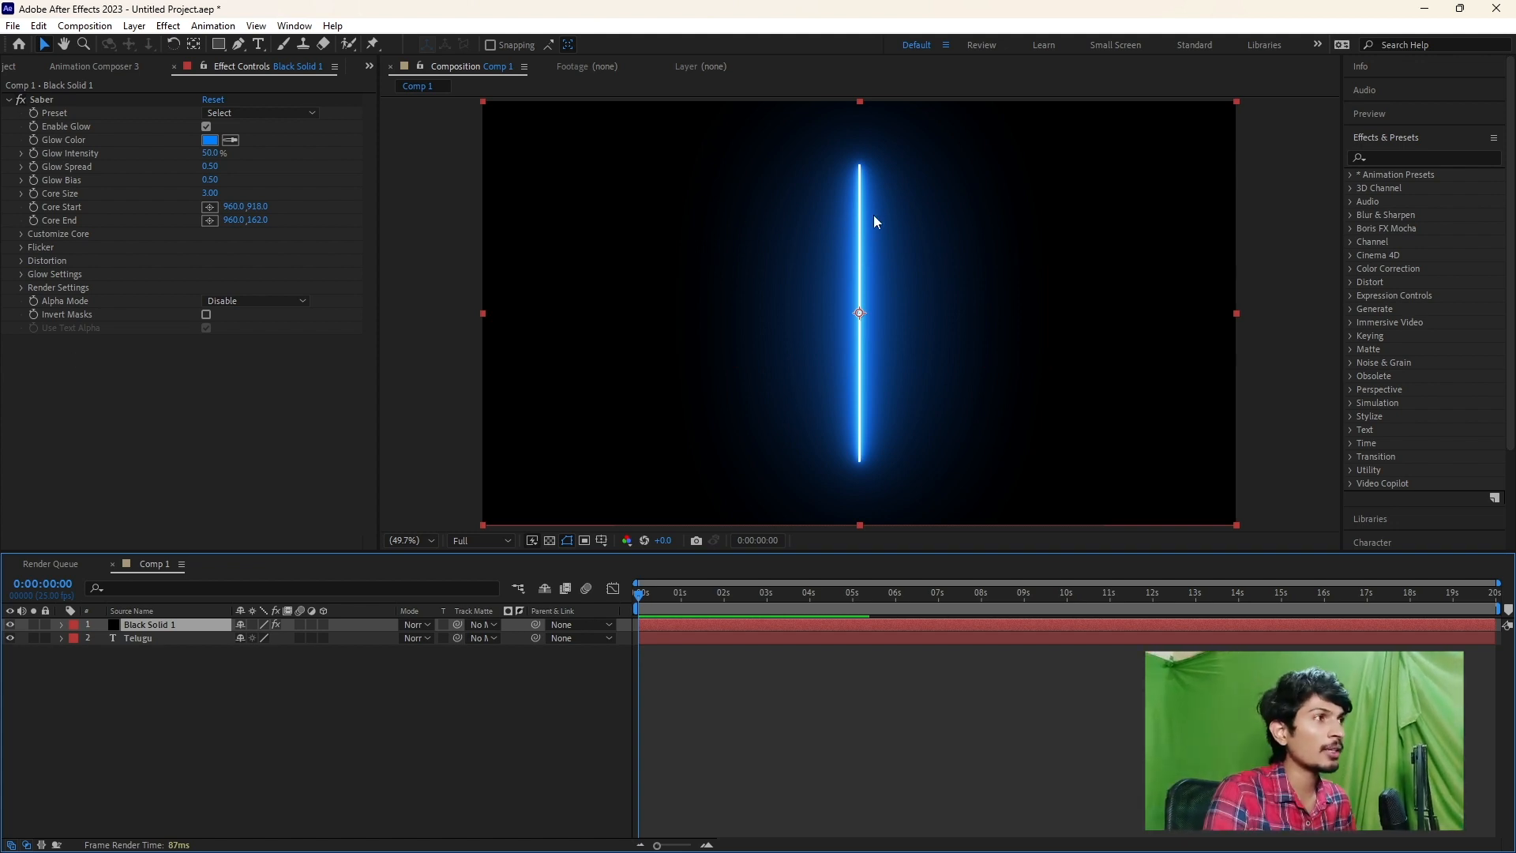
pyautogui.click(22, 233)
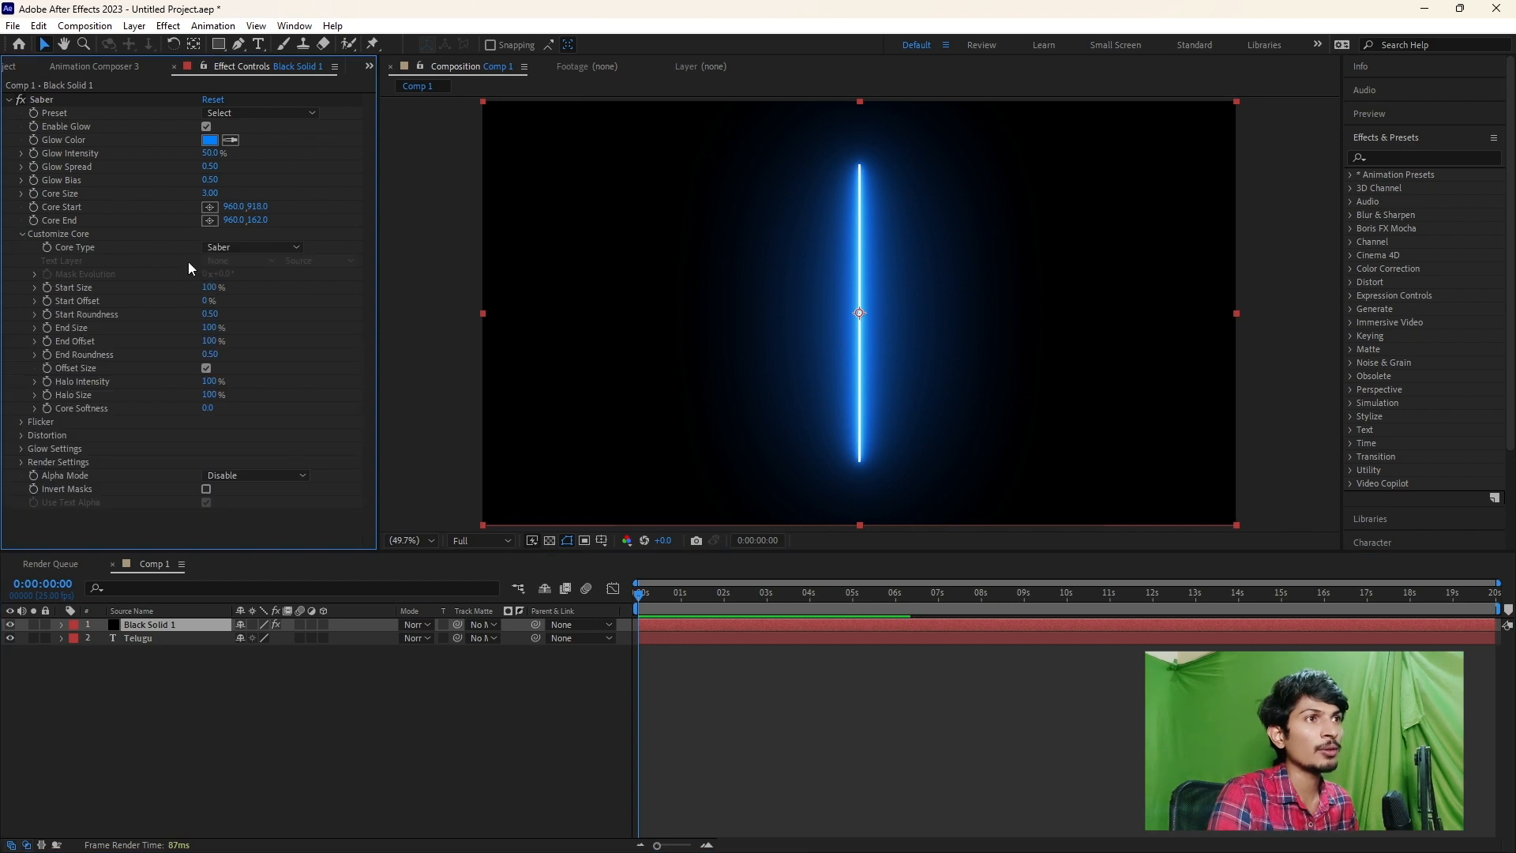
pyautogui.click(214, 247)
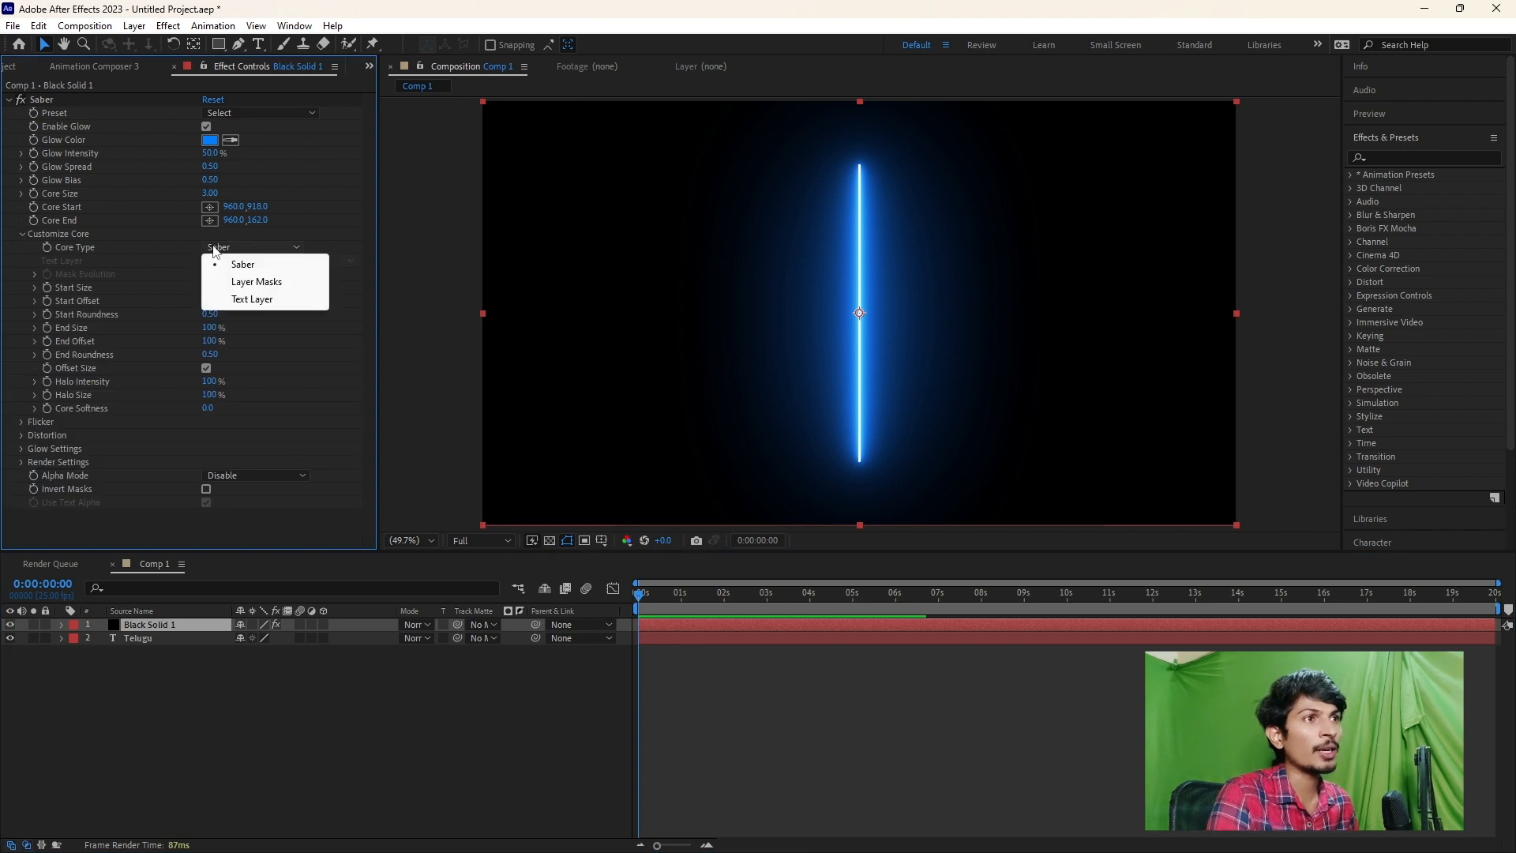
pyautogui.click(239, 300)
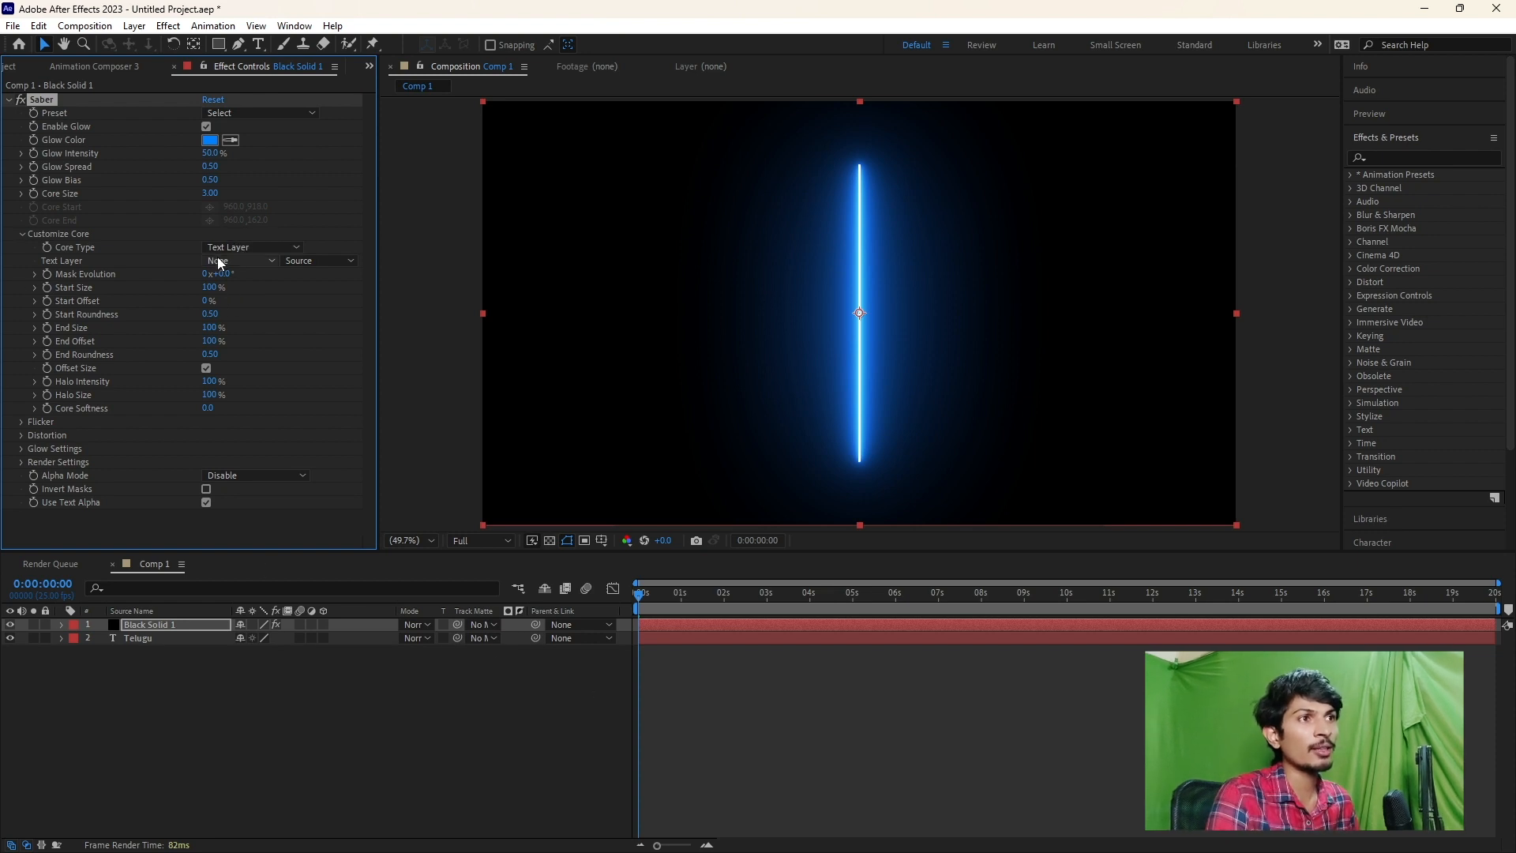
pyautogui.click(216, 264)
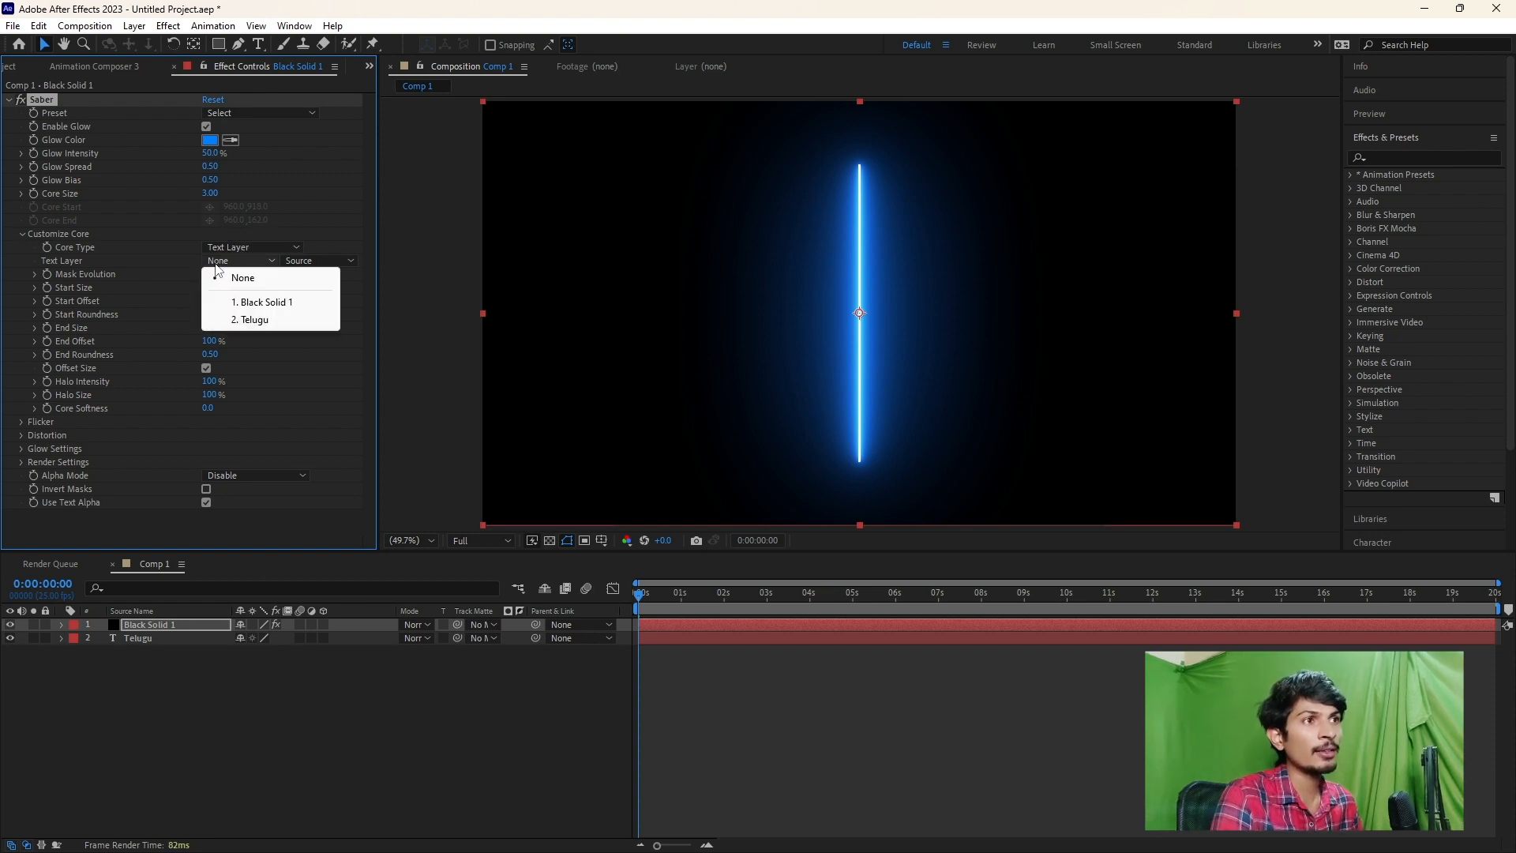
pyautogui.click(252, 321)
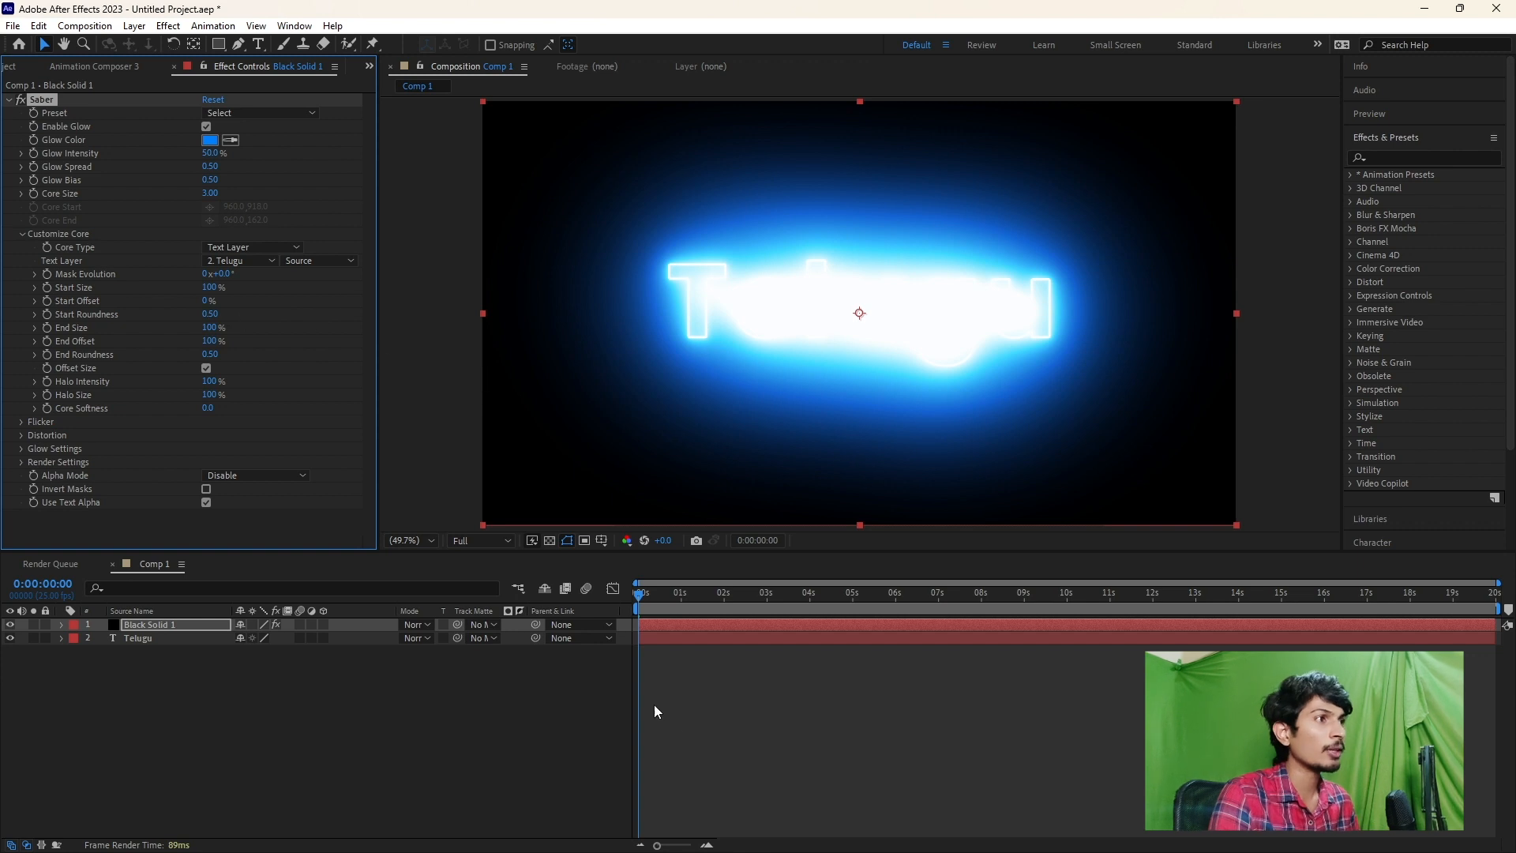
# - Set Saber's glow intensity to 13% and check the glow by toggling the solid layer's visibility
pyautogui.click(667, 631)
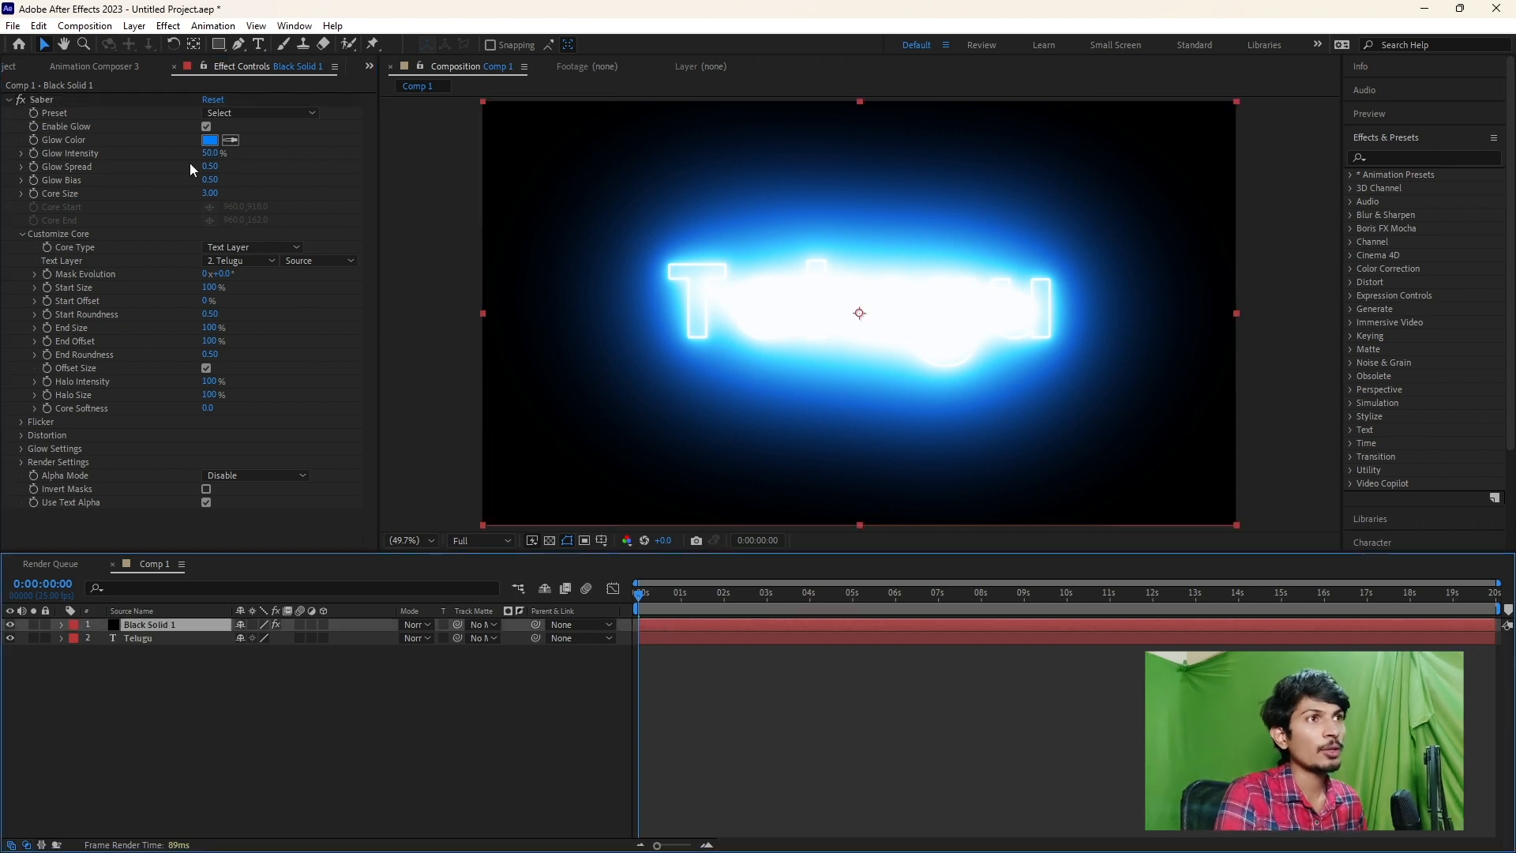
pyautogui.moveTo(207, 155); pyautogui.dragTo(169, 151)
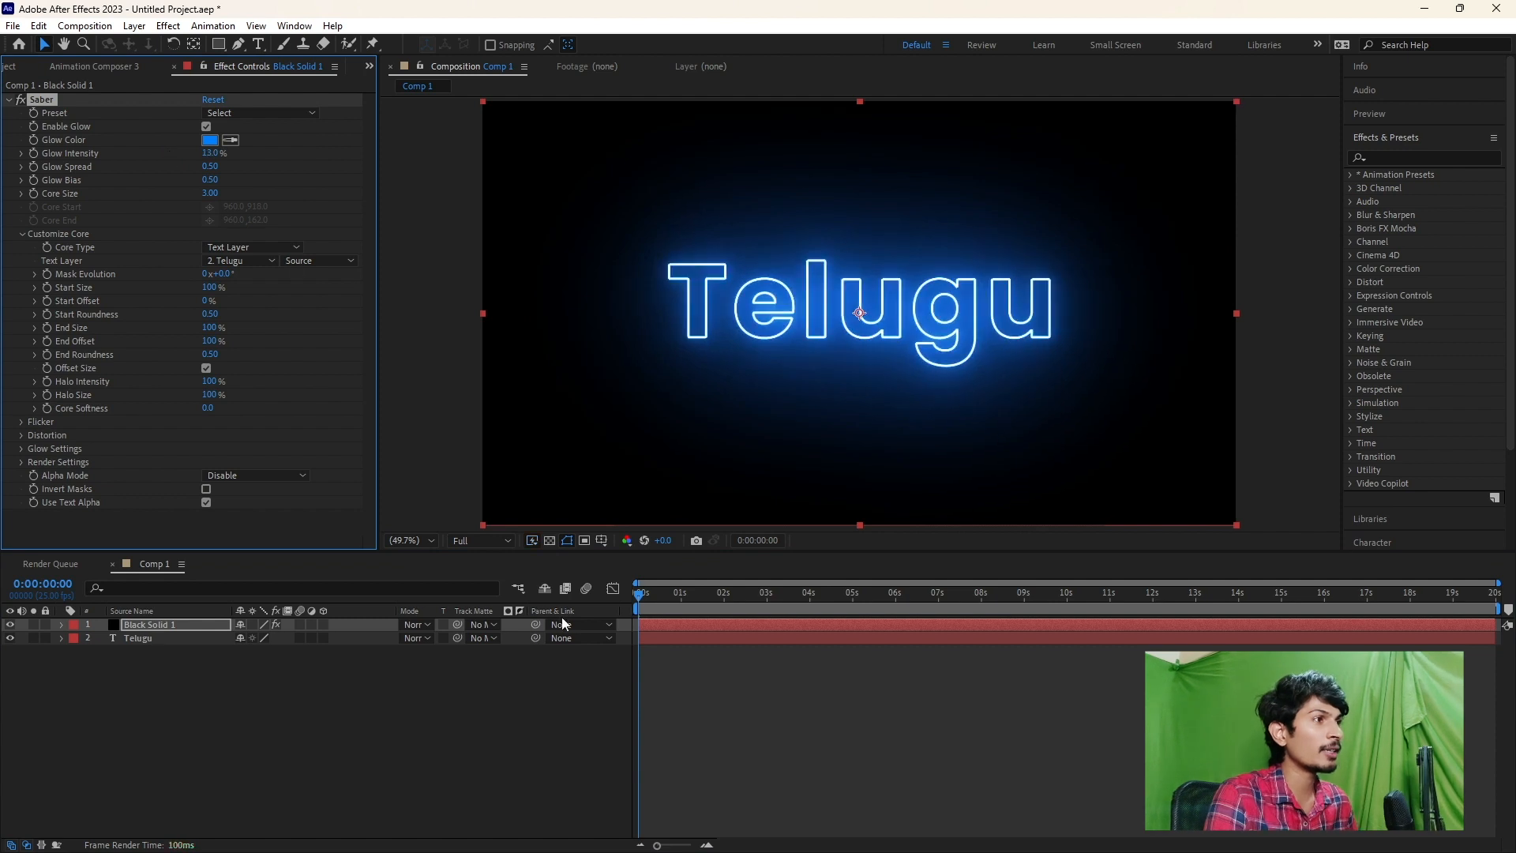
pyautogui.moveTo(638, 591); pyautogui.dragTo(614, 619)
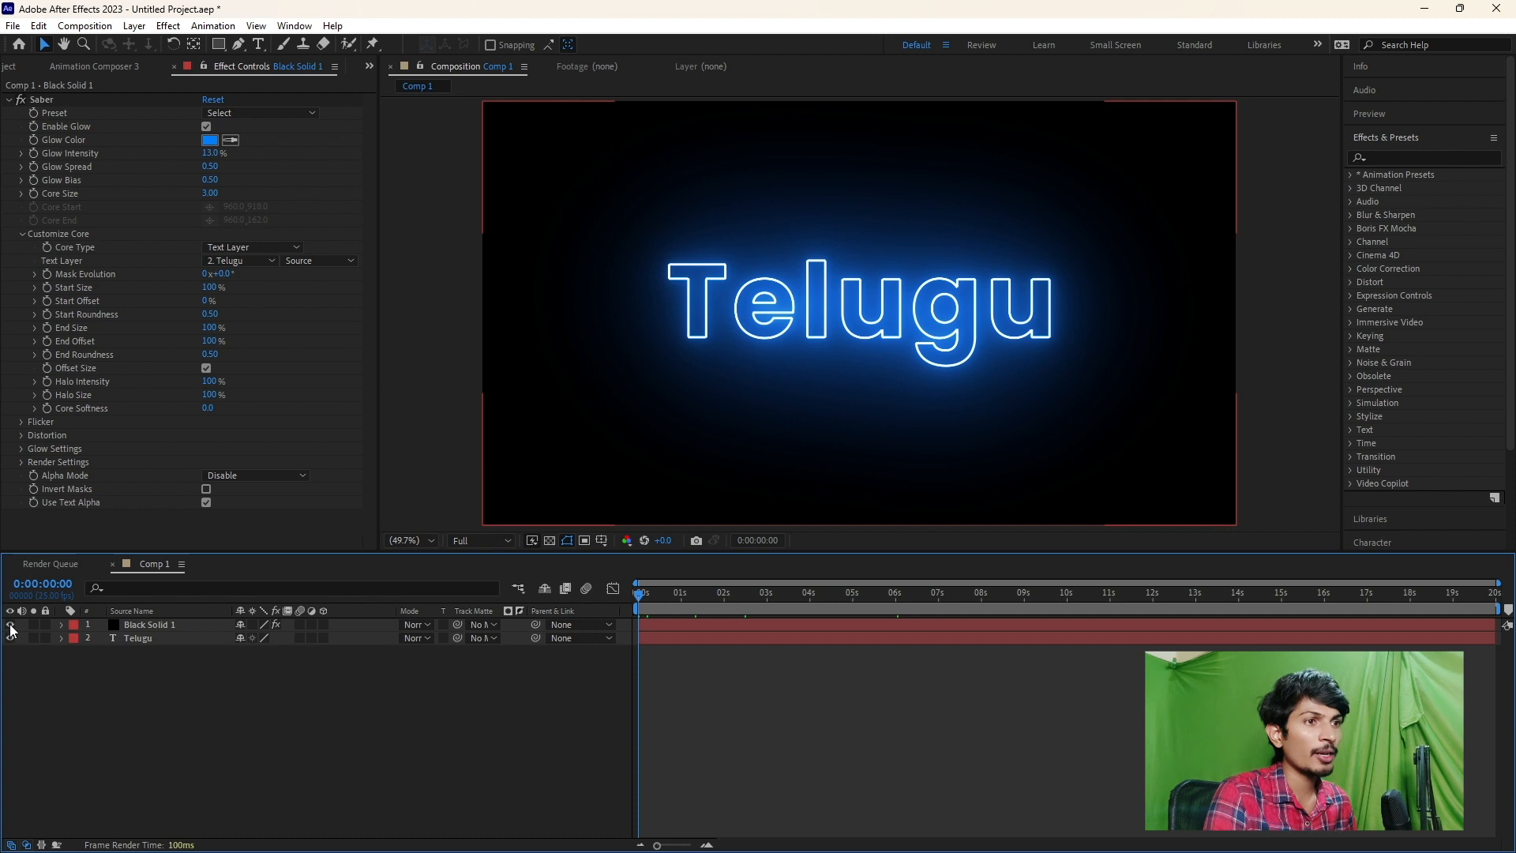
pyautogui.click(10, 625)
pyautogui.click(10, 626)
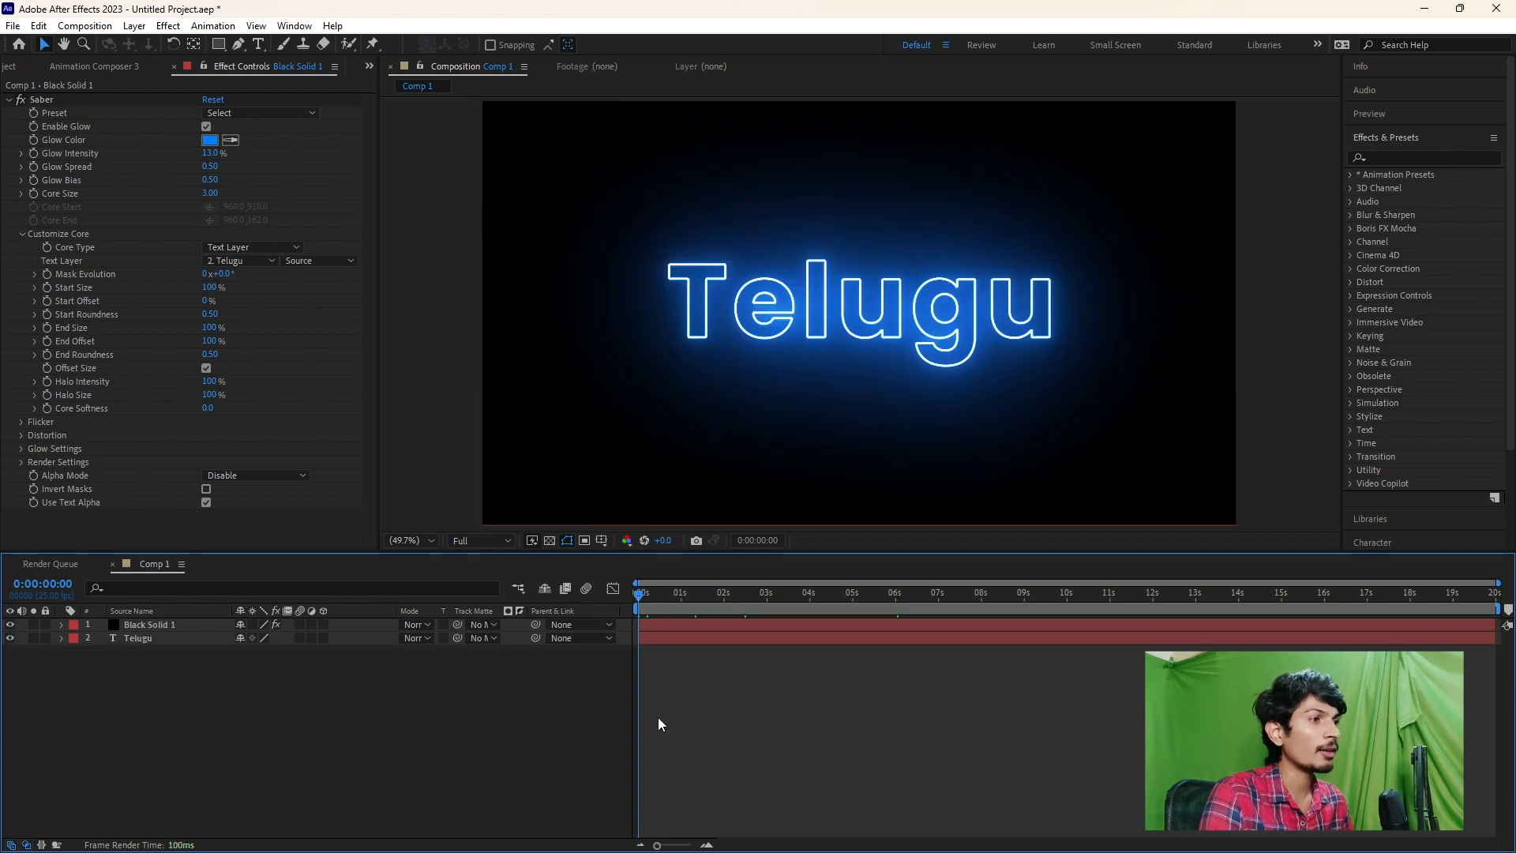
# - Try the Fire, Firestorm and Electric presets of the Saber effect on the black solid
pyautogui.click(649, 629)
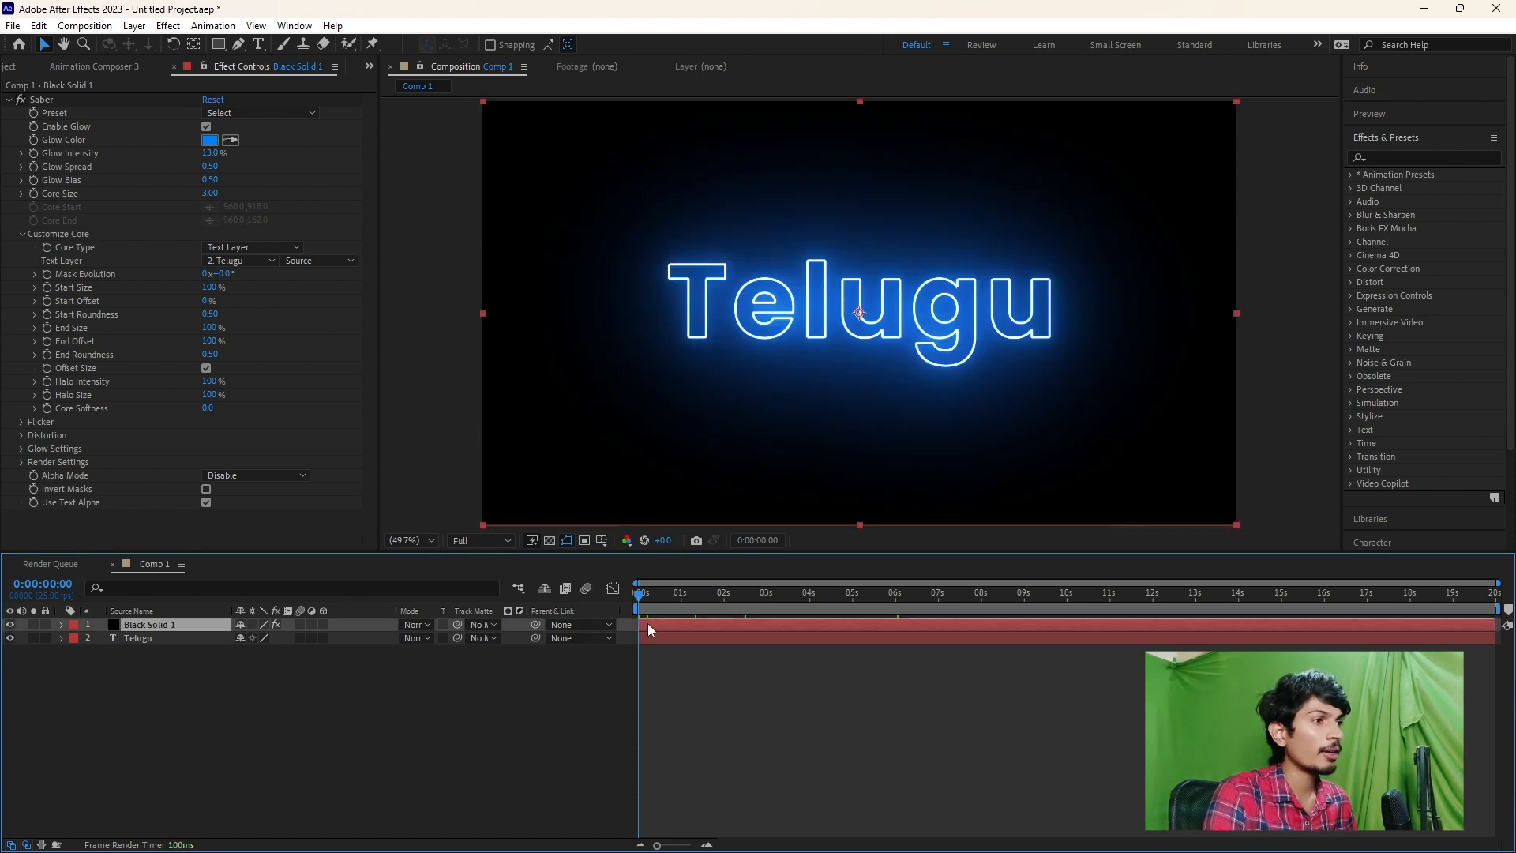
pyautogui.click(225, 114)
pyautogui.click(278, 187)
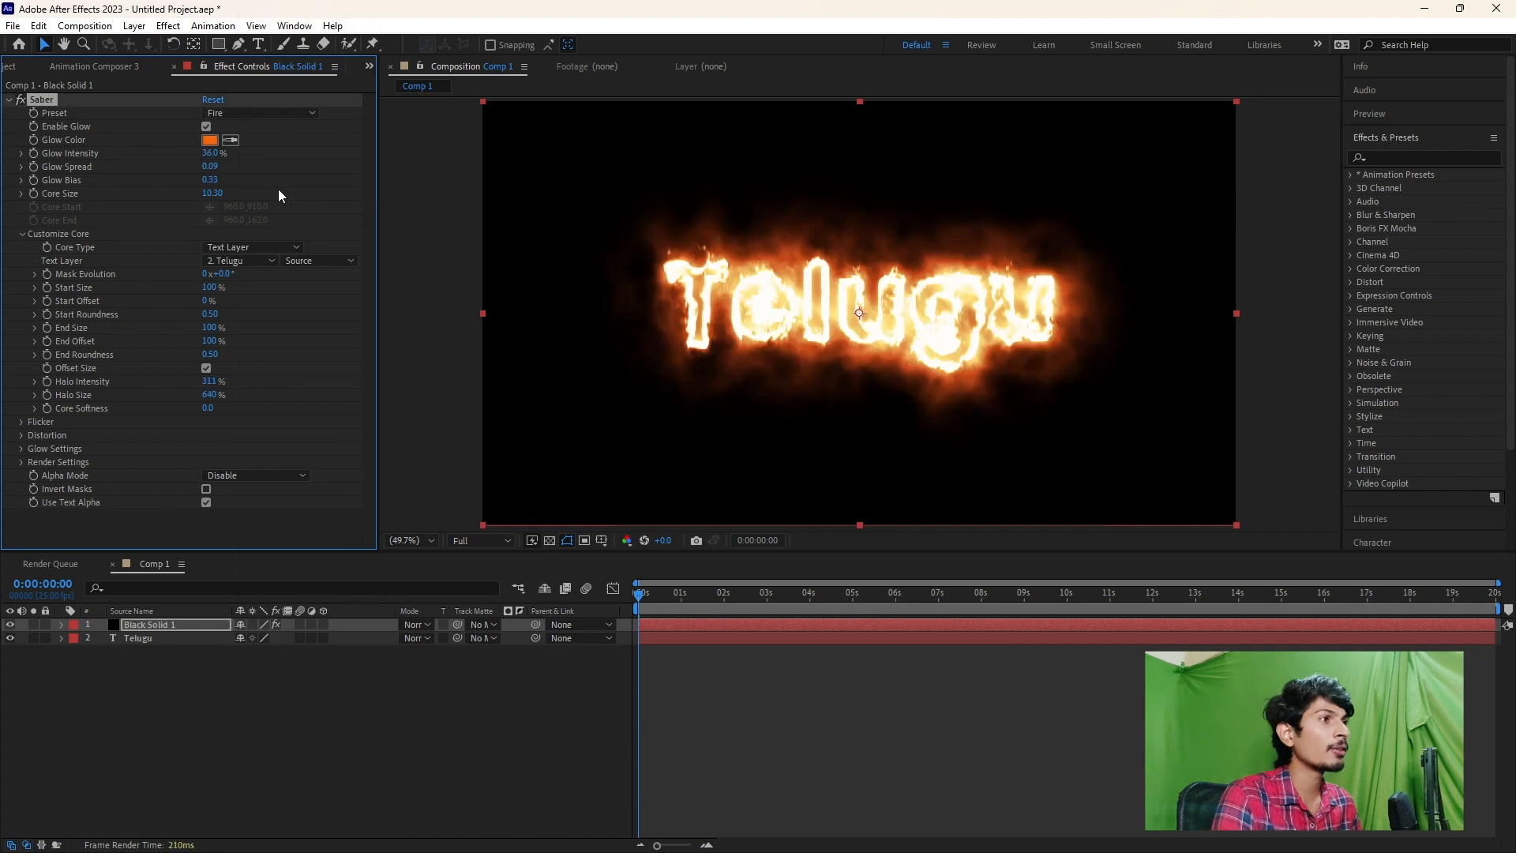
pyautogui.click(237, 112)
pyautogui.click(267, 201)
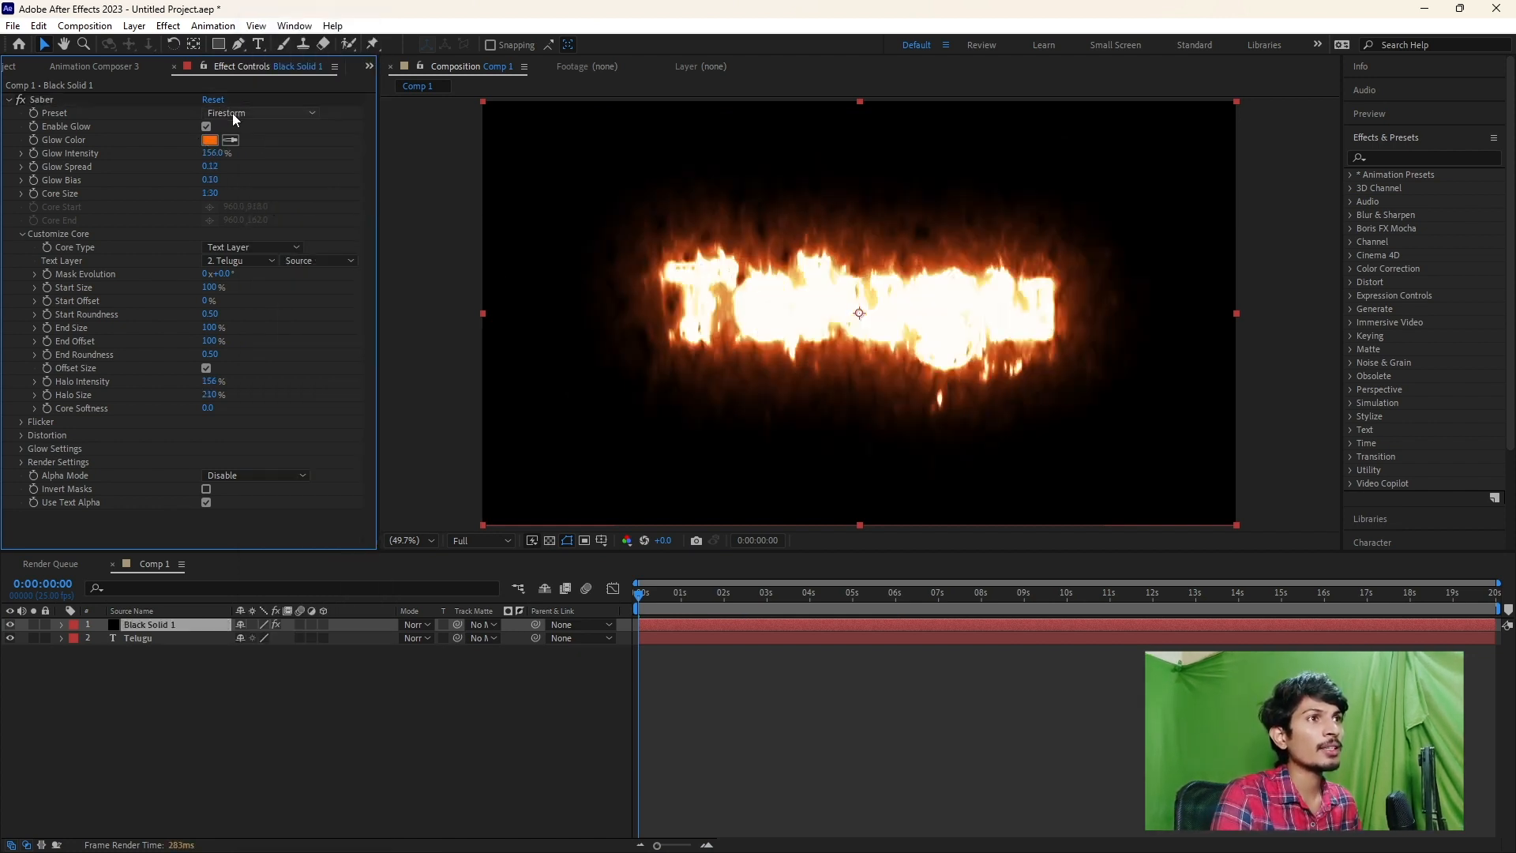
pyautogui.click(232, 112)
pyautogui.click(278, 134)
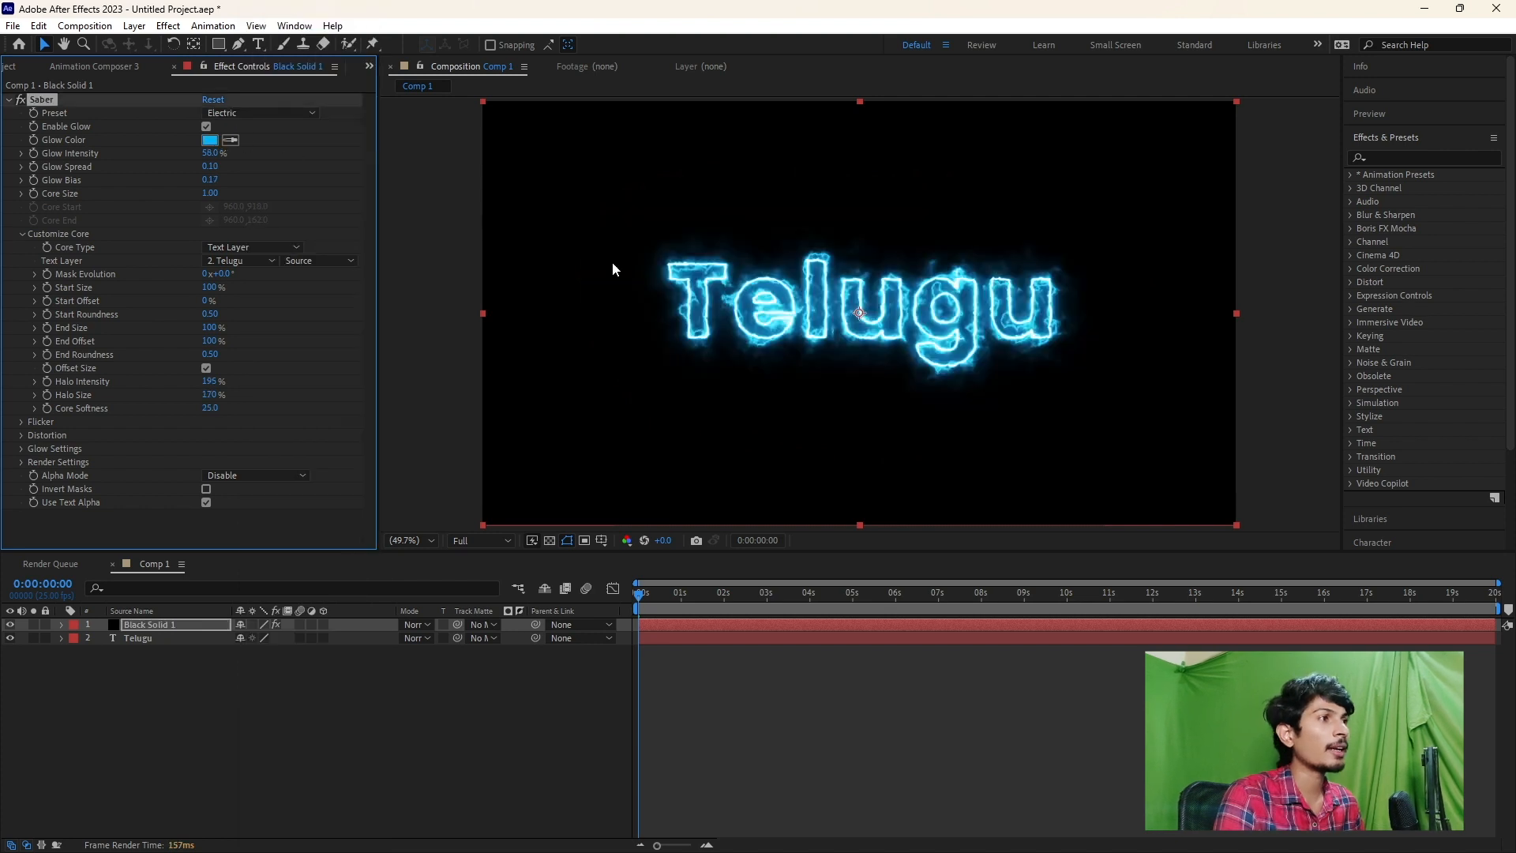
# - Apply Saber's Fire preset with a glow bias of 0.15 and preview the burning text animation
pyautogui.click(252, 121)
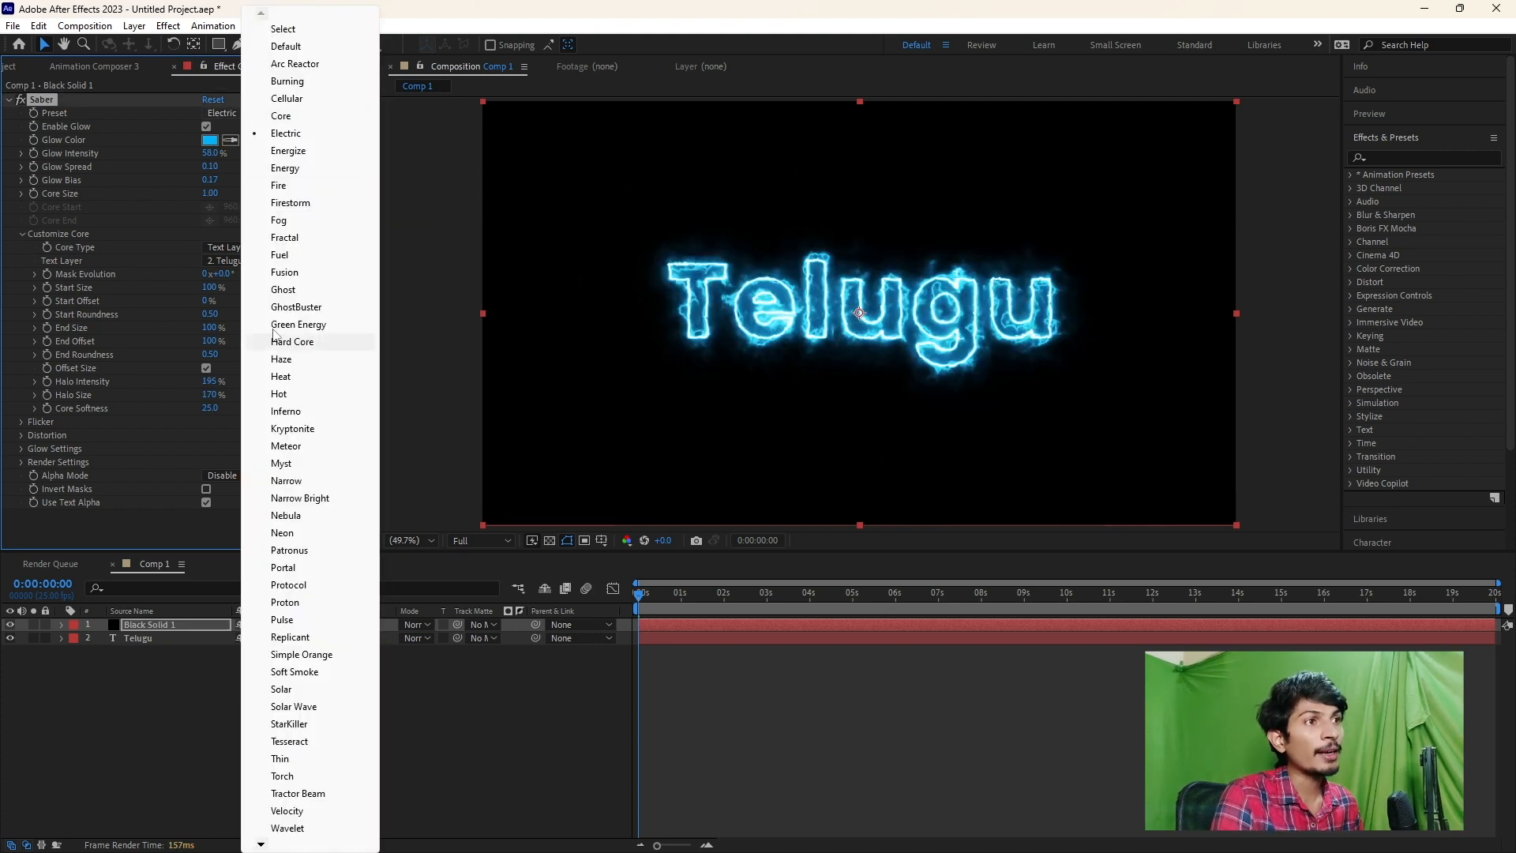
pyautogui.click(287, 186)
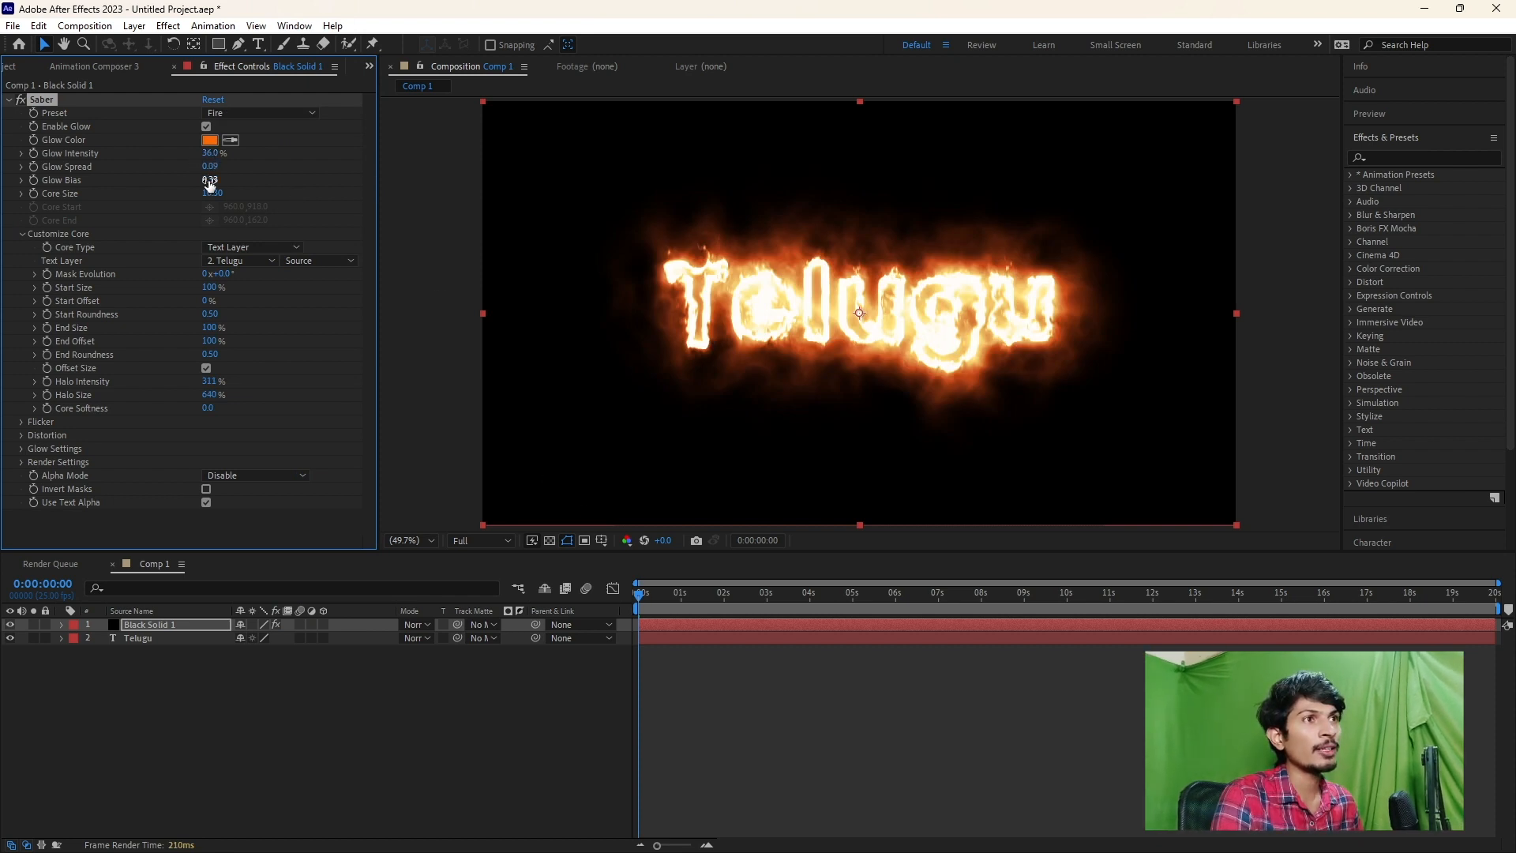
pyautogui.moveTo(207, 181); pyautogui.dragTo(195, 182)
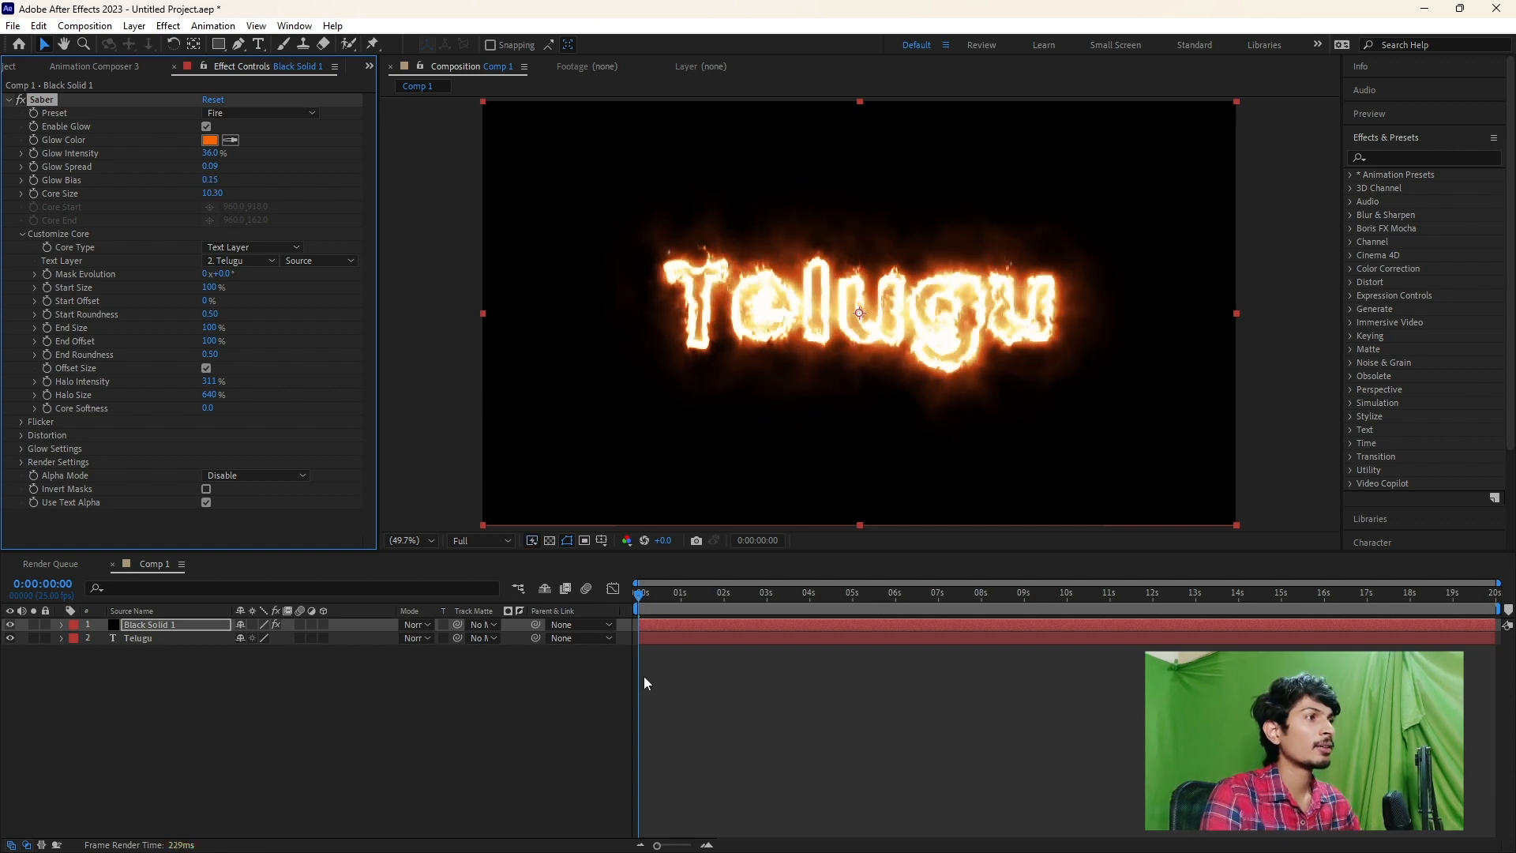
pyautogui.press('space')
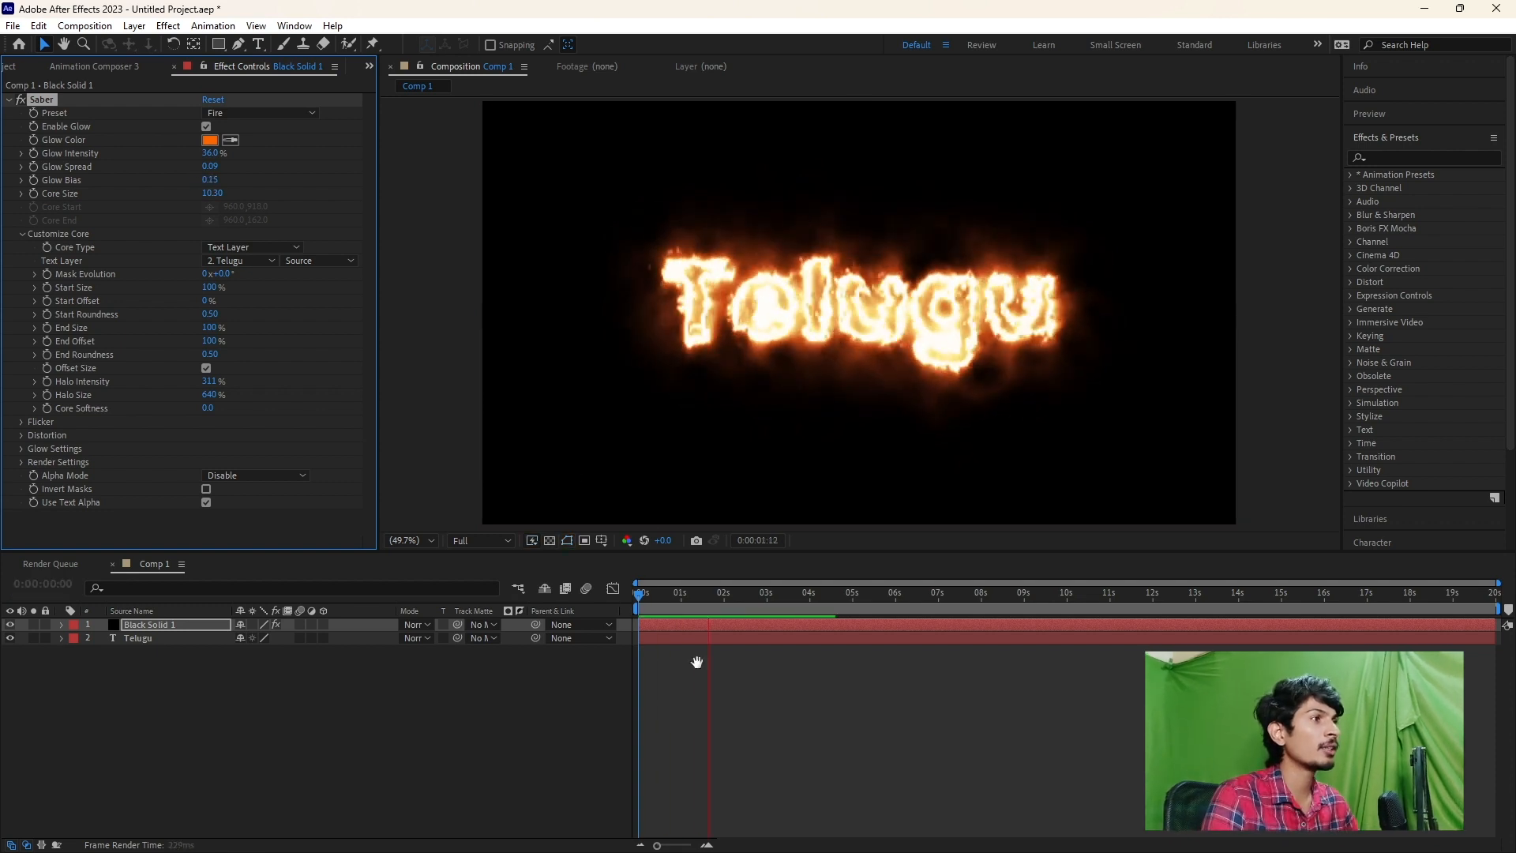
pyautogui.press('space')
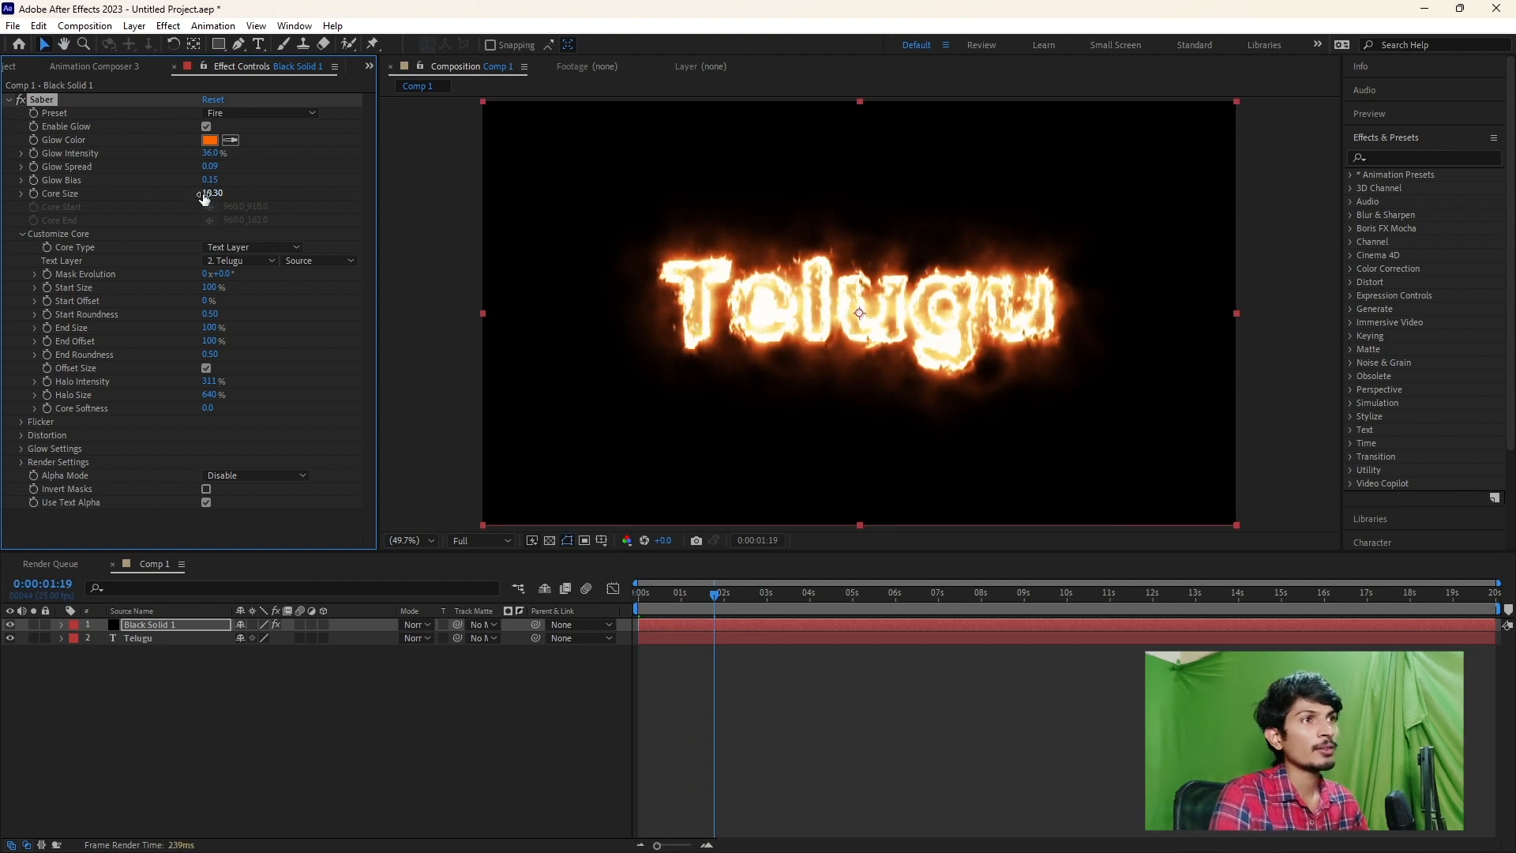
# - Set Saber's core size to 5.70 and return the playhead to the start of the composition
pyautogui.moveTo(204, 195); pyautogui.dragTo(169, 196)
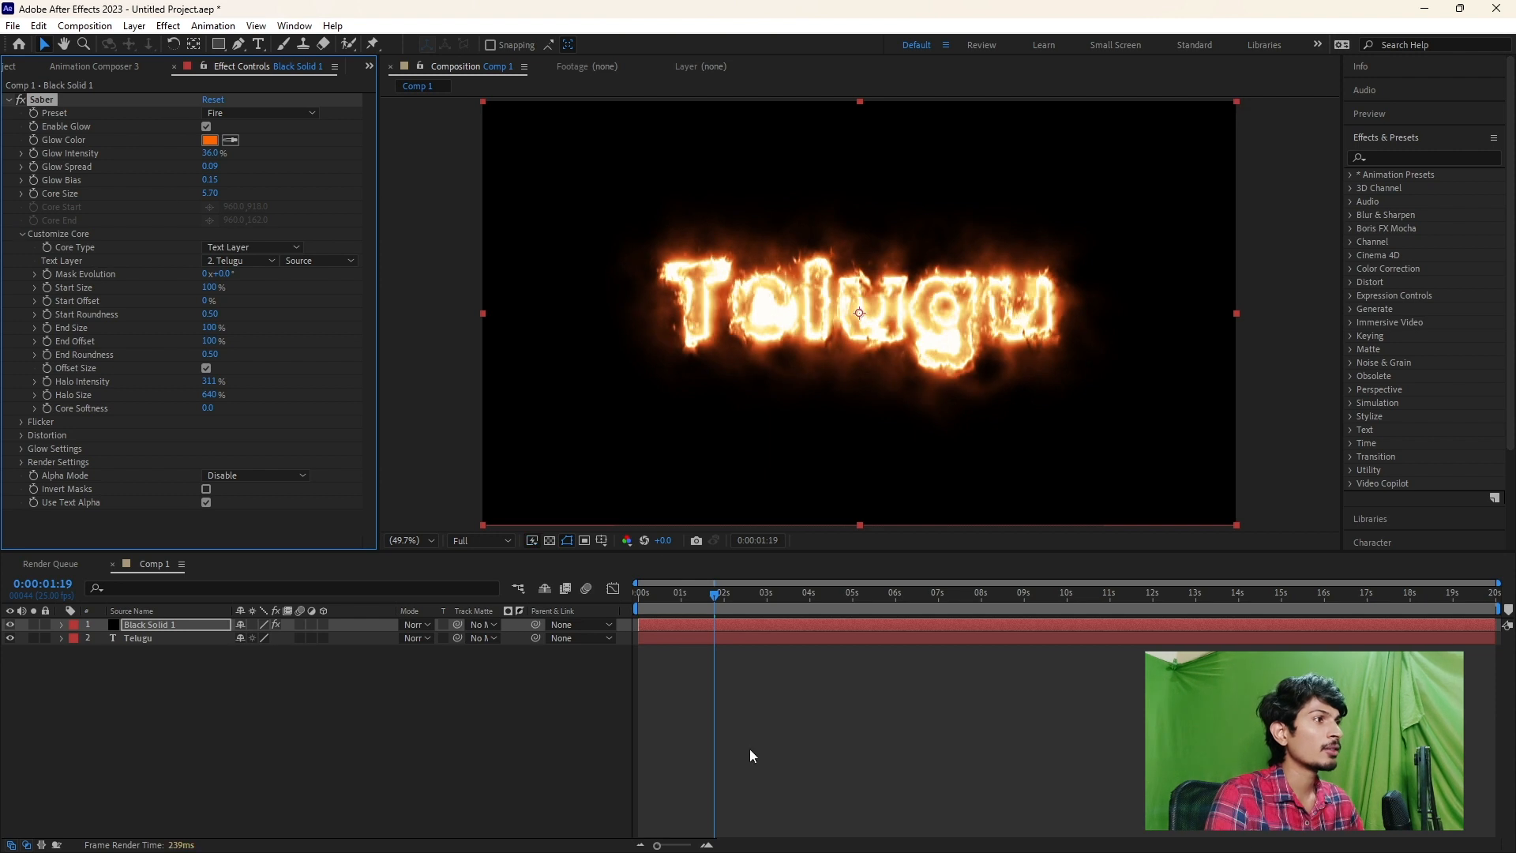
pyautogui.click(750, 749)
pyautogui.press('Home')
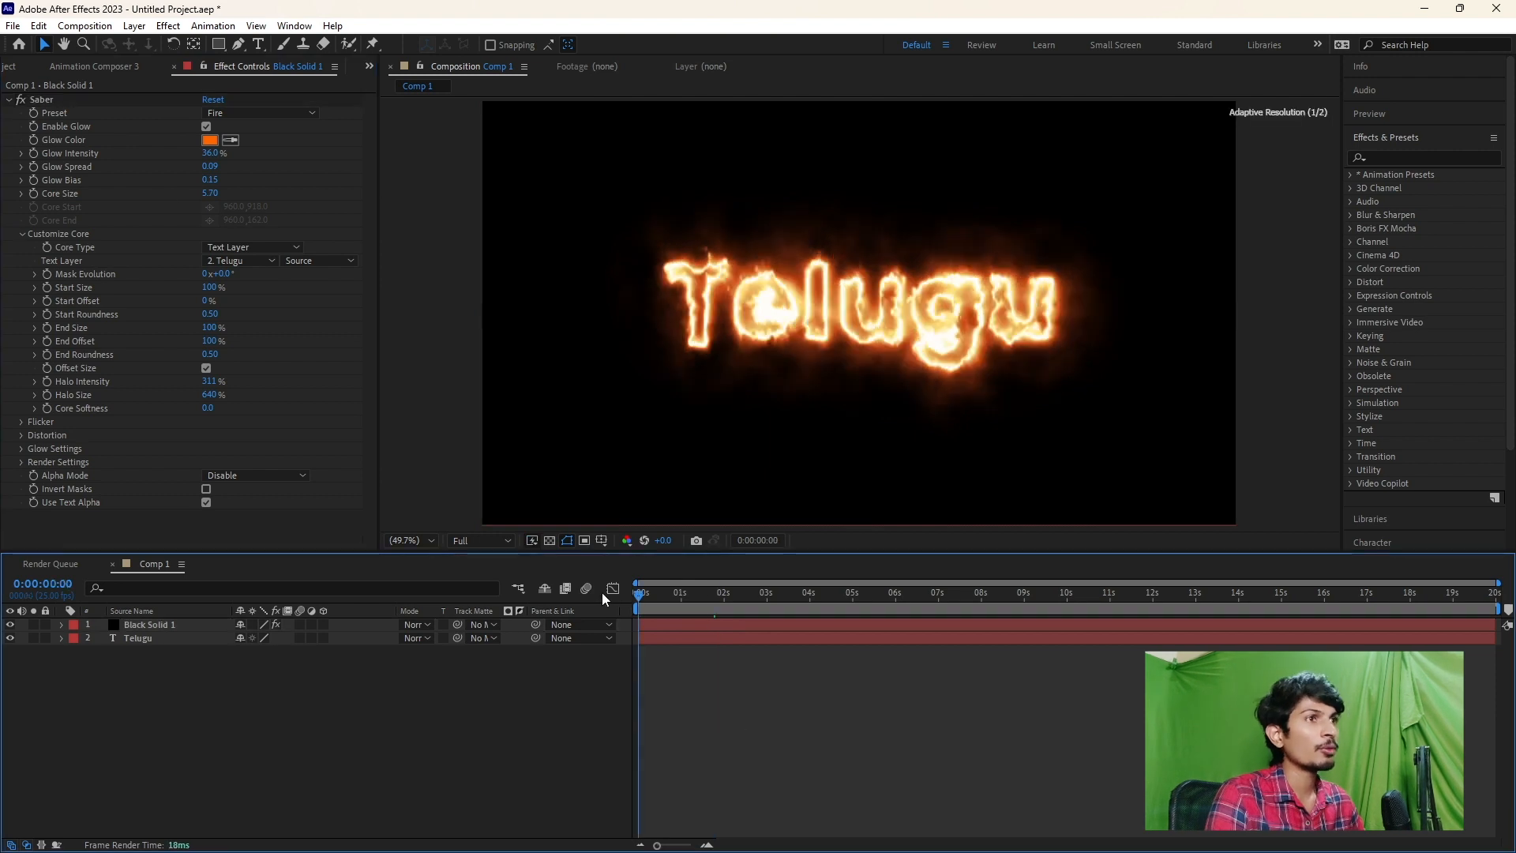
# - Preview the burning text animation and move the playhead to 0:00:00:18
pyautogui.press('space')
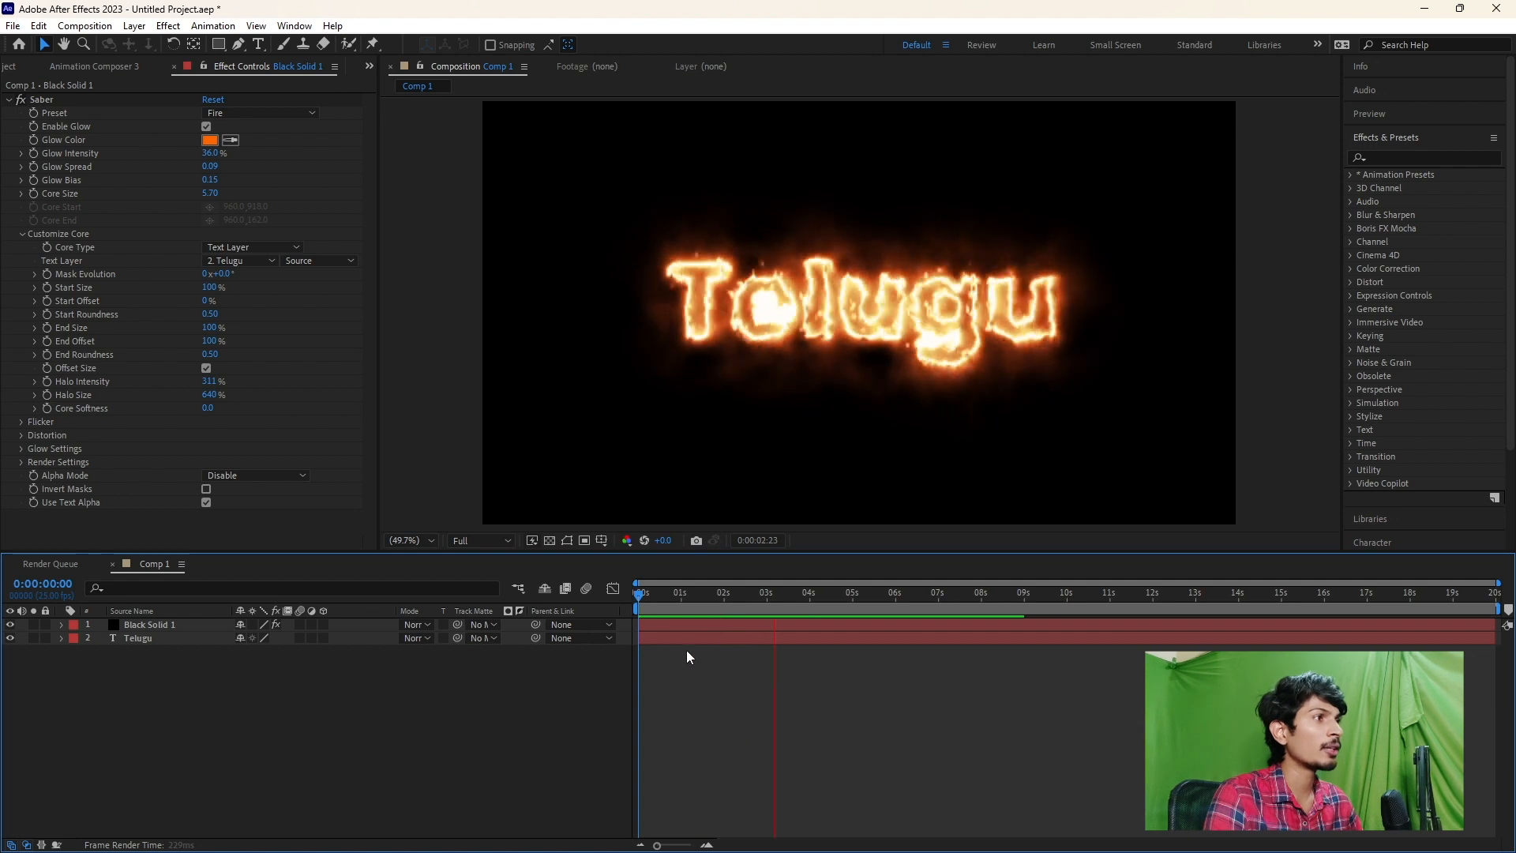
pyautogui.press('space')
pyautogui.moveTo(651, 597)
pyautogui.mouseDown()
pyautogui.moveTo(632, 603)
pyautogui.moveTo(731, 606)
pyautogui.moveTo(669, 608)
pyautogui.mouseUp()
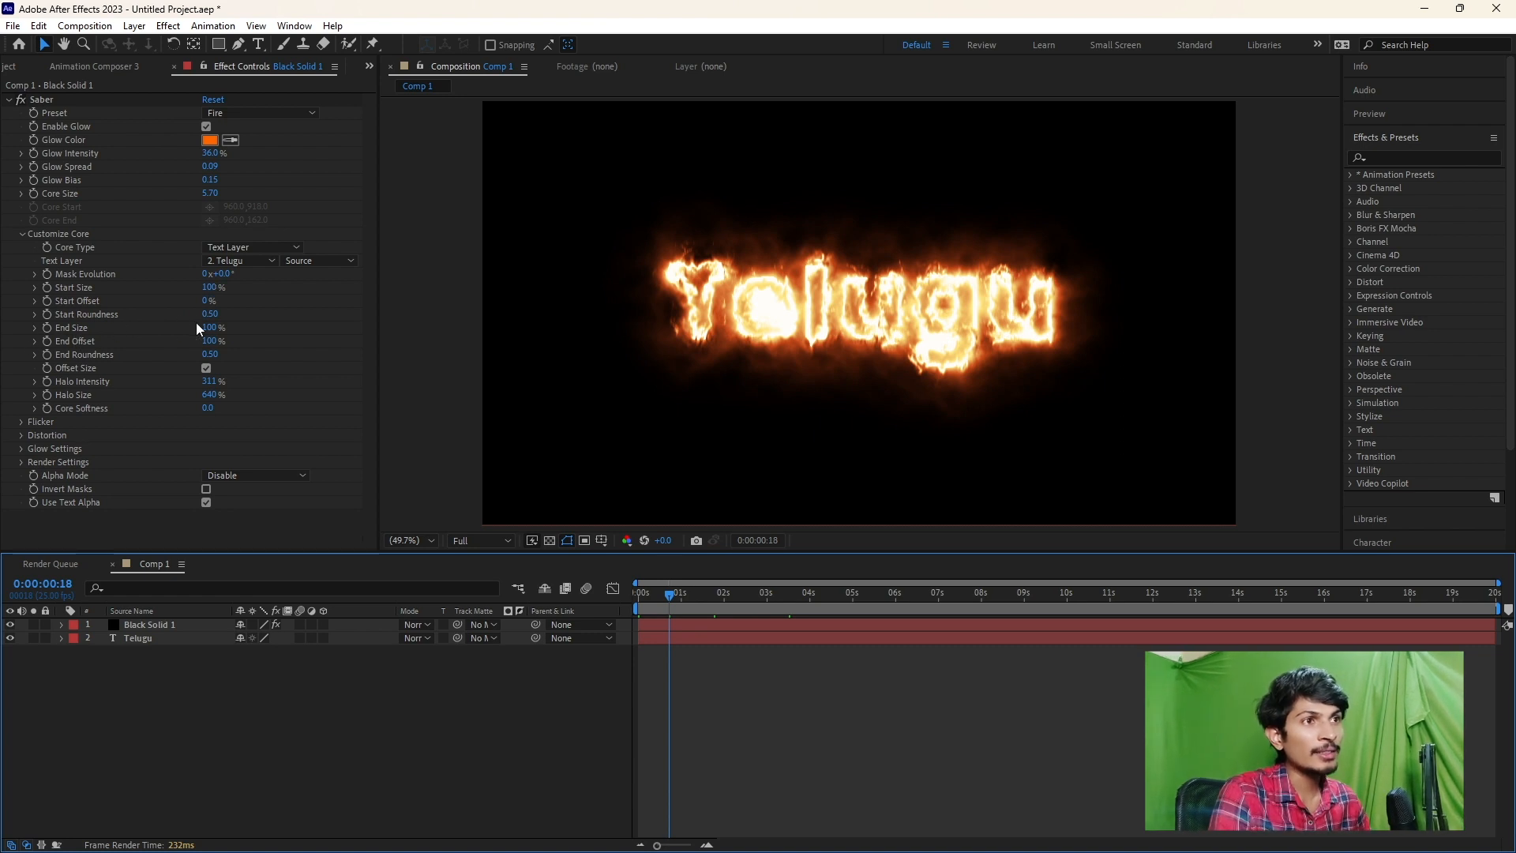
# - Set the Saber core's end size to 200% and its start size to 0%
pyautogui.moveTo(212, 331); pyautogui.dragTo(132, 332)
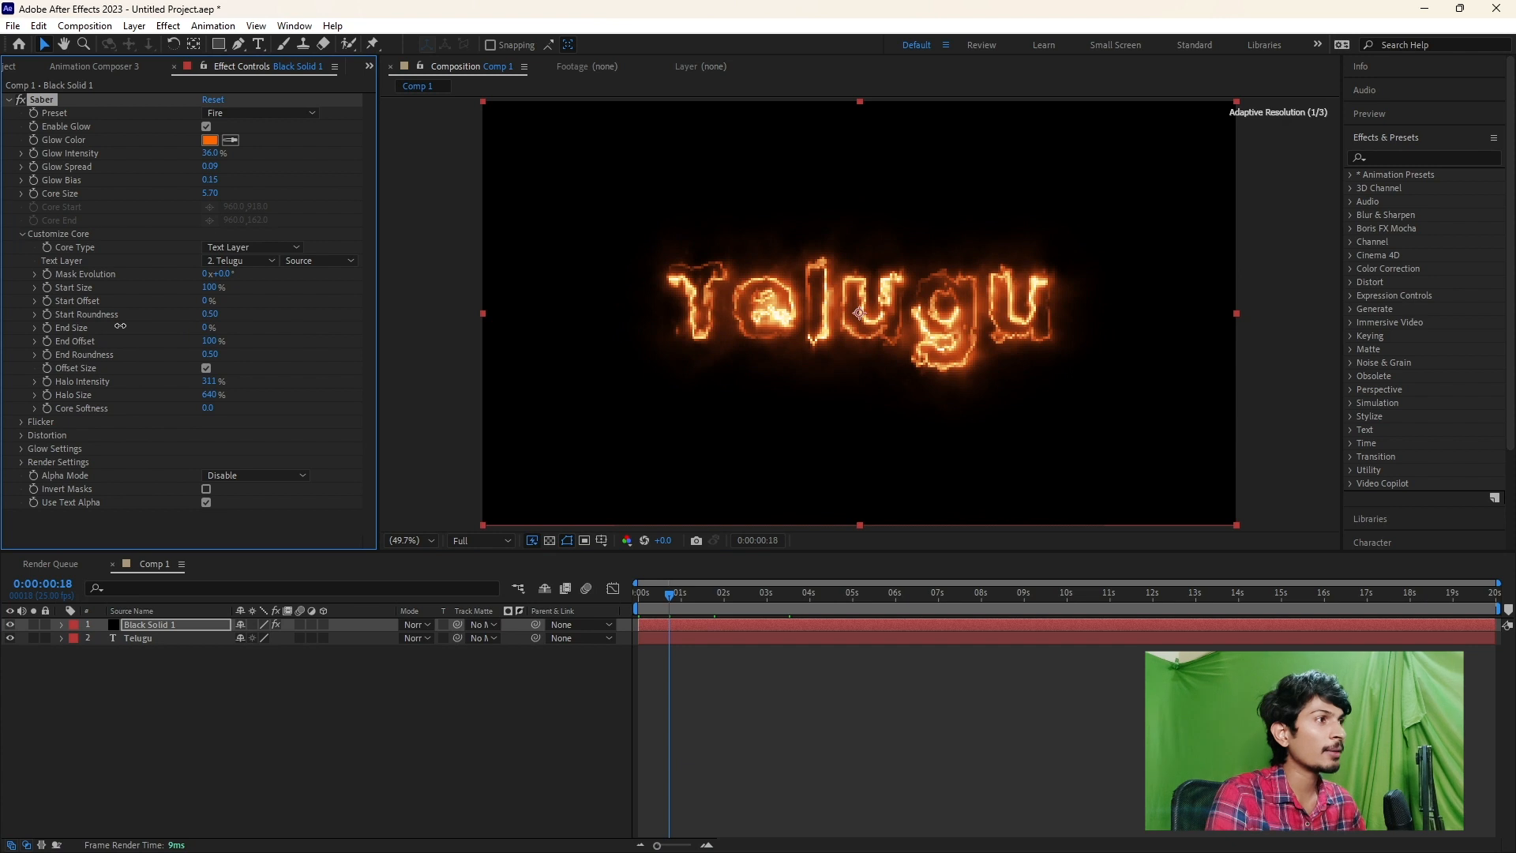
pyautogui.scroll(1, 686, 299)
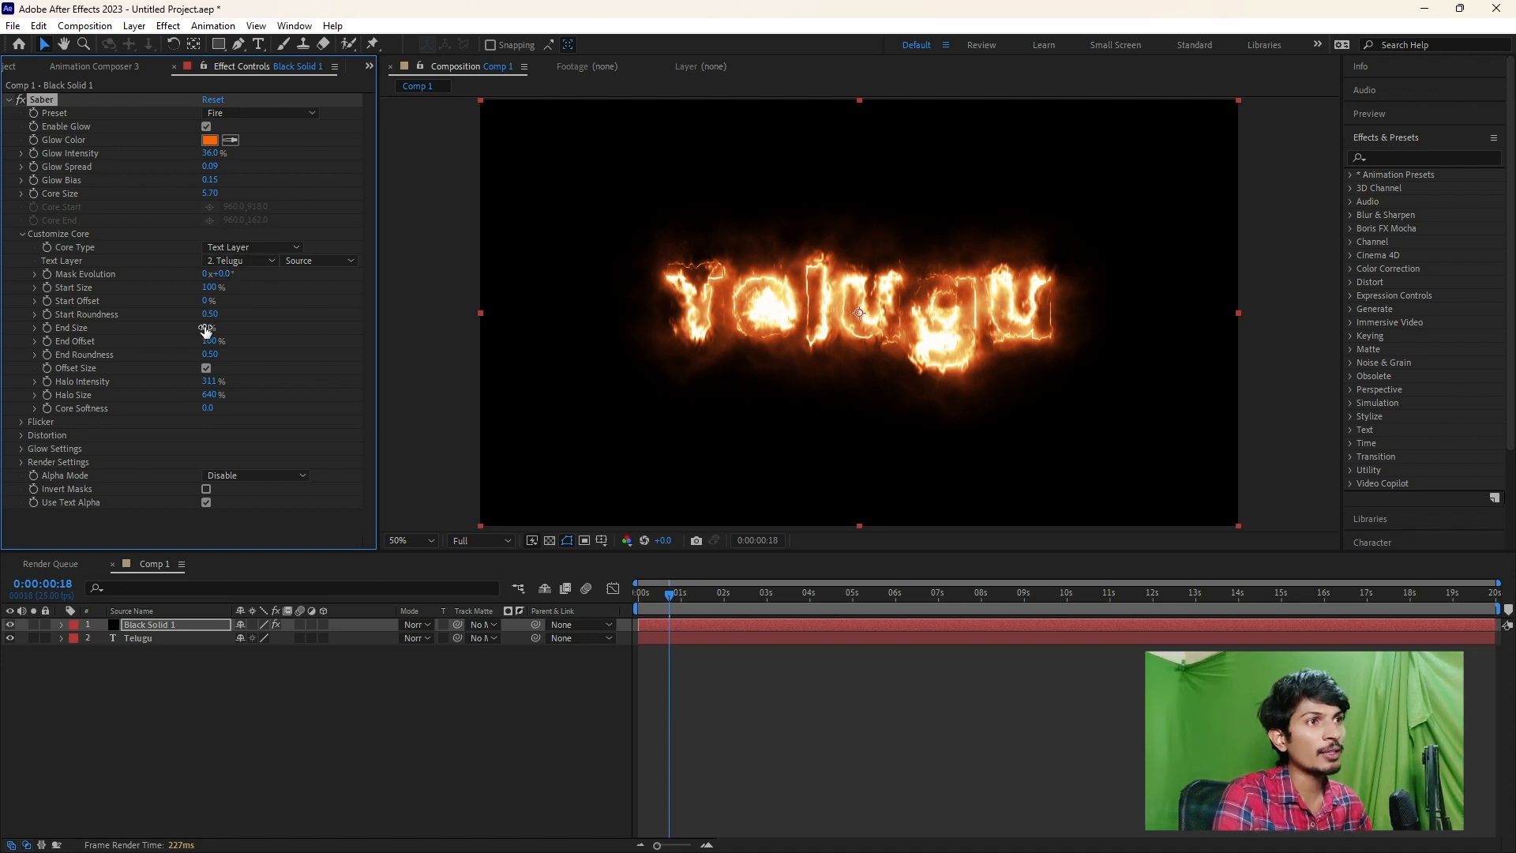
pyautogui.moveTo(207, 327); pyautogui.dragTo(592, 323)
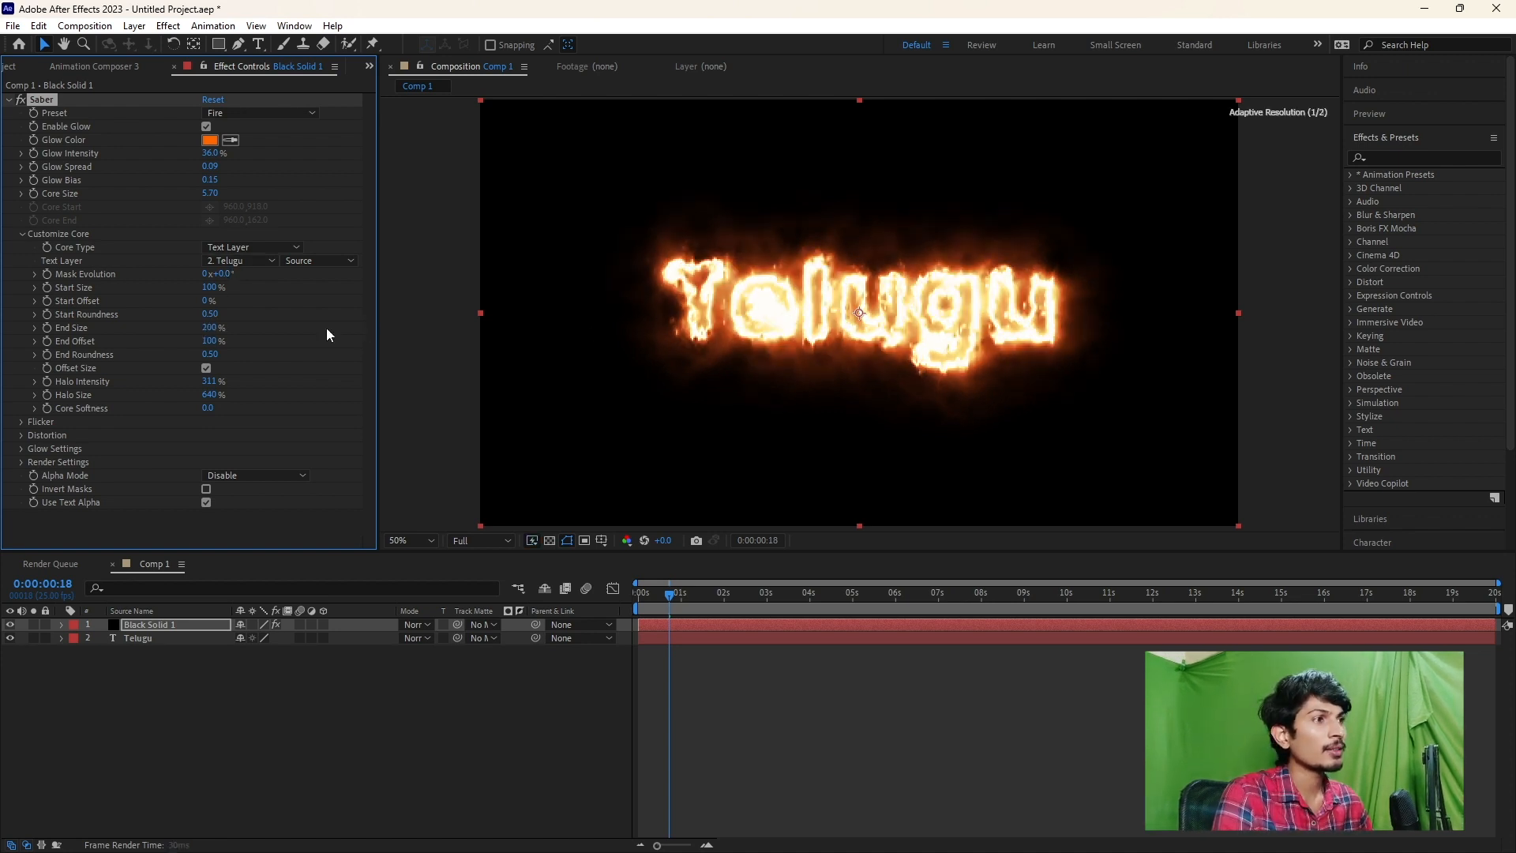
pyautogui.moveTo(176, 287); pyautogui.dragTo(126, 288)
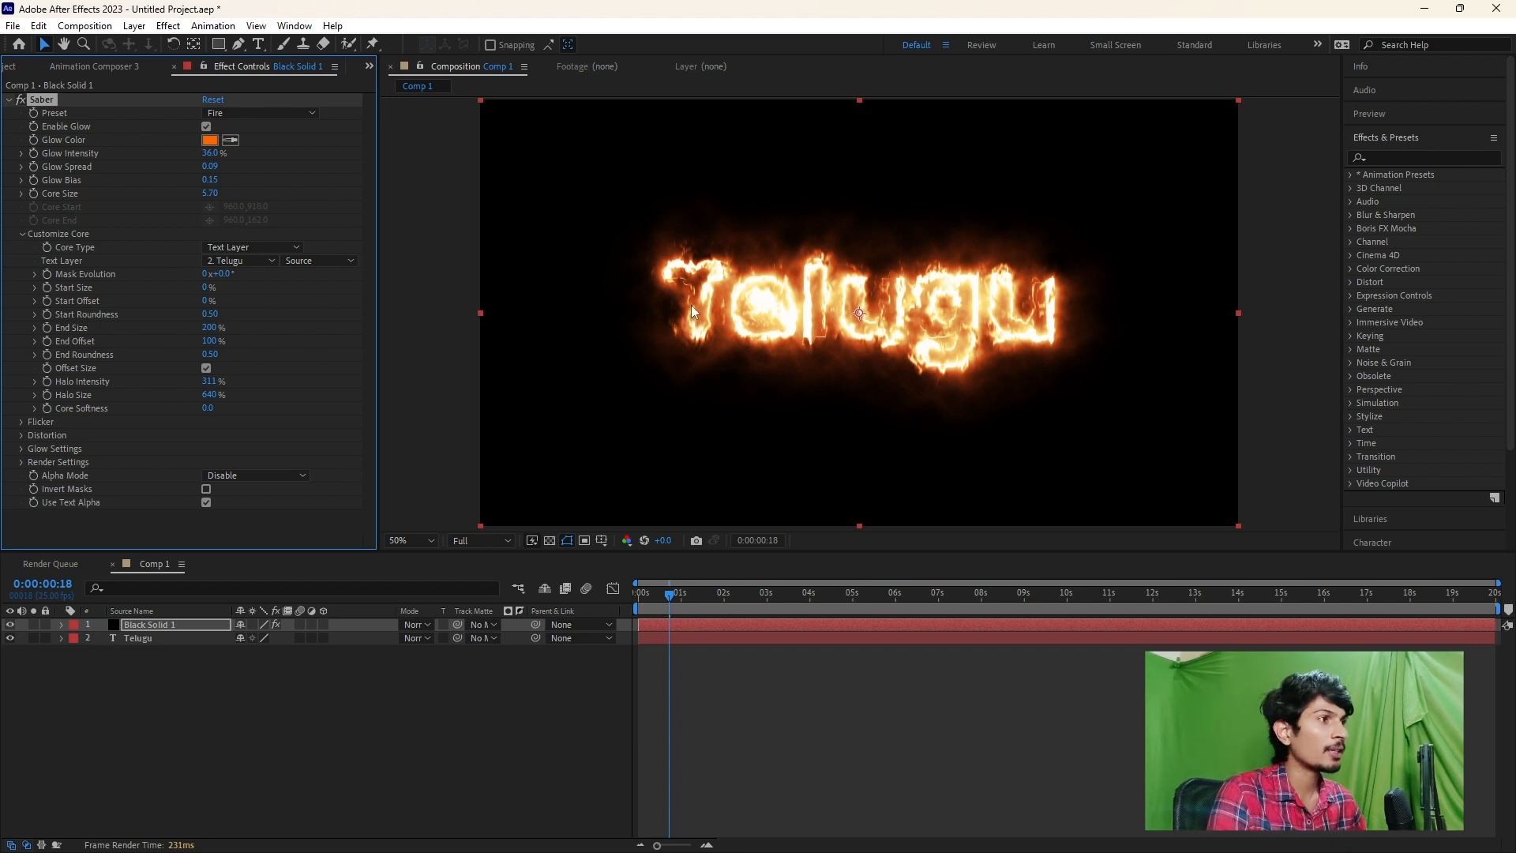
# - Preview the fiery text with the changed core sizes and return the playhead to the start of the composition
pyautogui.click(707, 706)
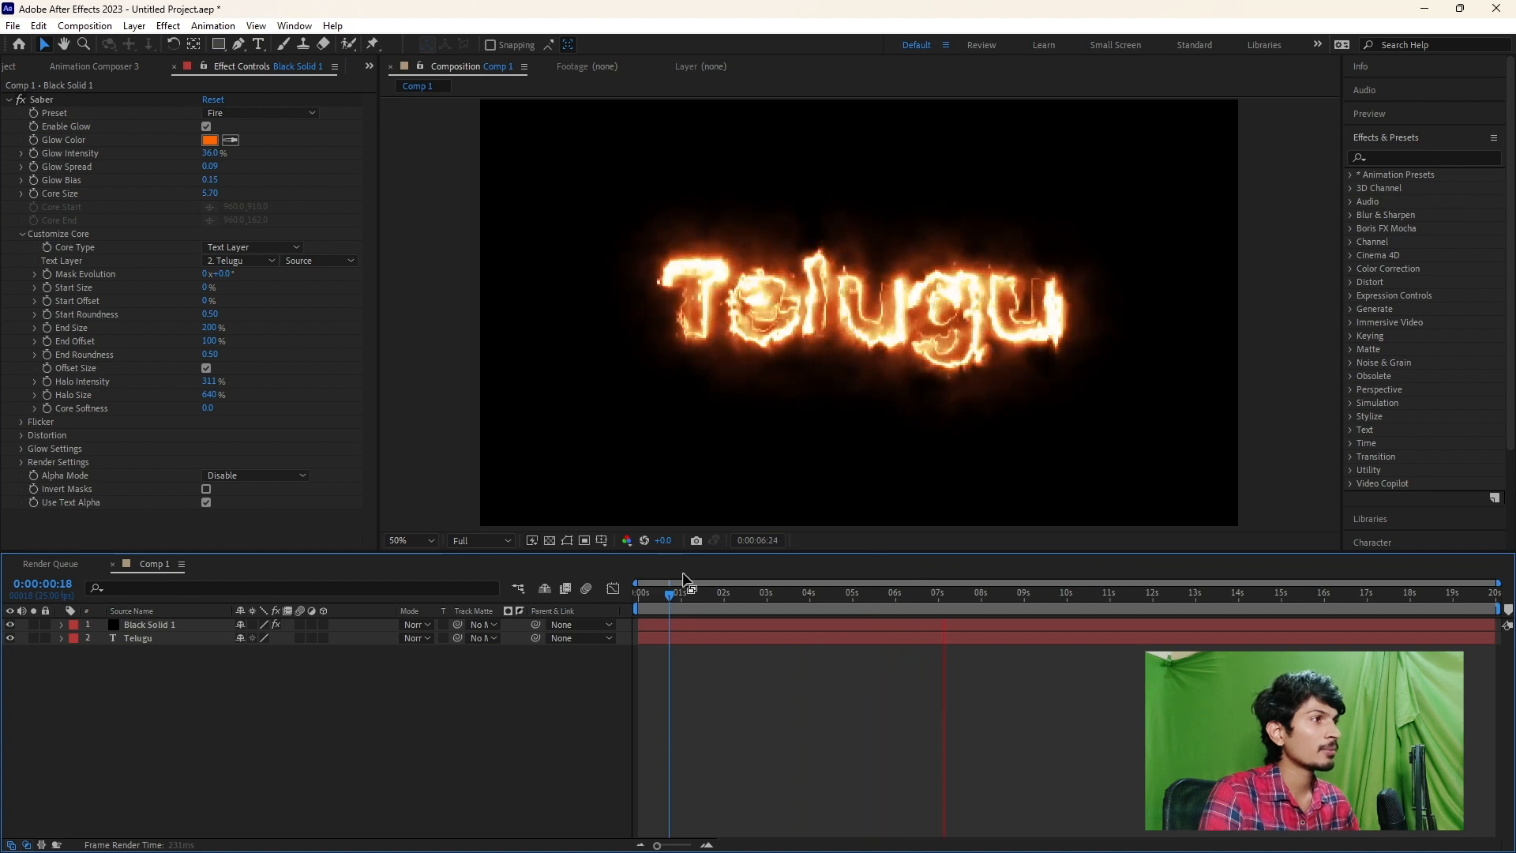
pyautogui.press('space')
pyautogui.moveTo(662, 598); pyautogui.dragTo(596, 610)
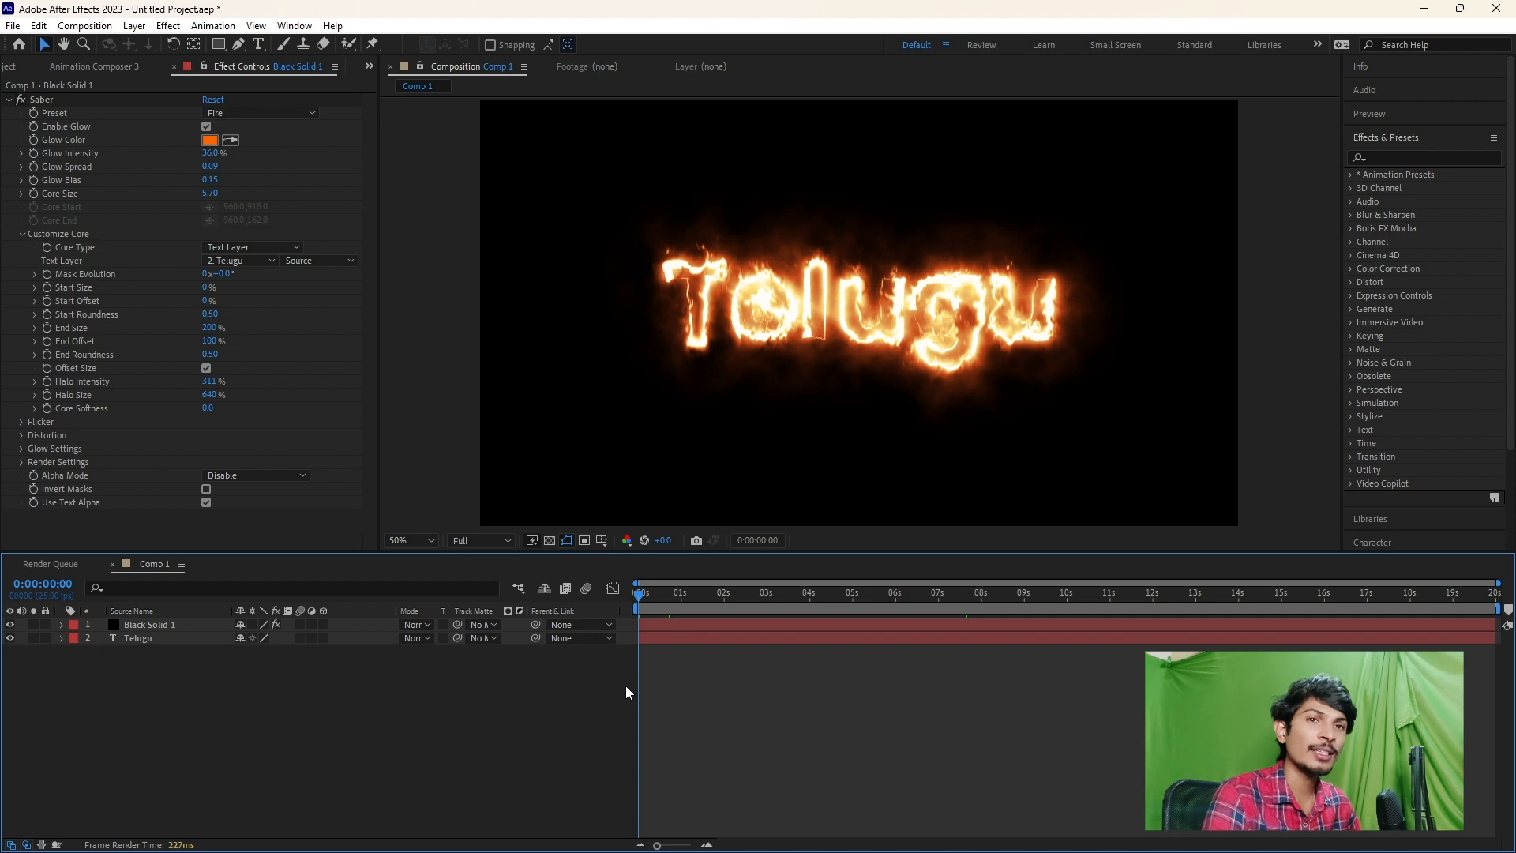
pyautogui.click(629, 638)
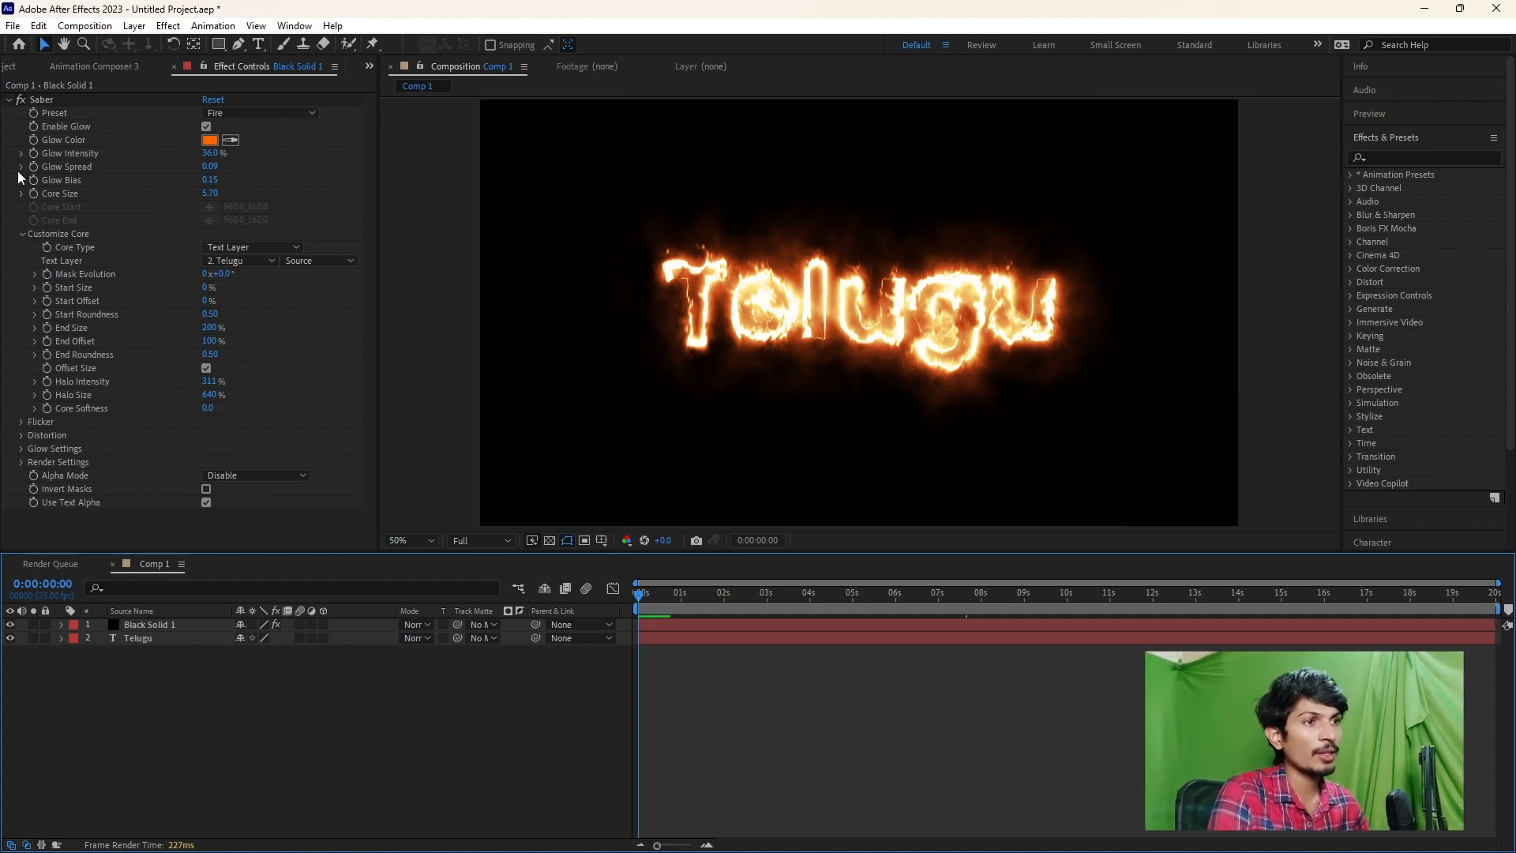
# - Import 291.jpg as footage and place it as the lowest layer of Comp 1
pyautogui.click(33, 72)
pyautogui.doubleClick(112, 433)
pyautogui.click(213, 203)
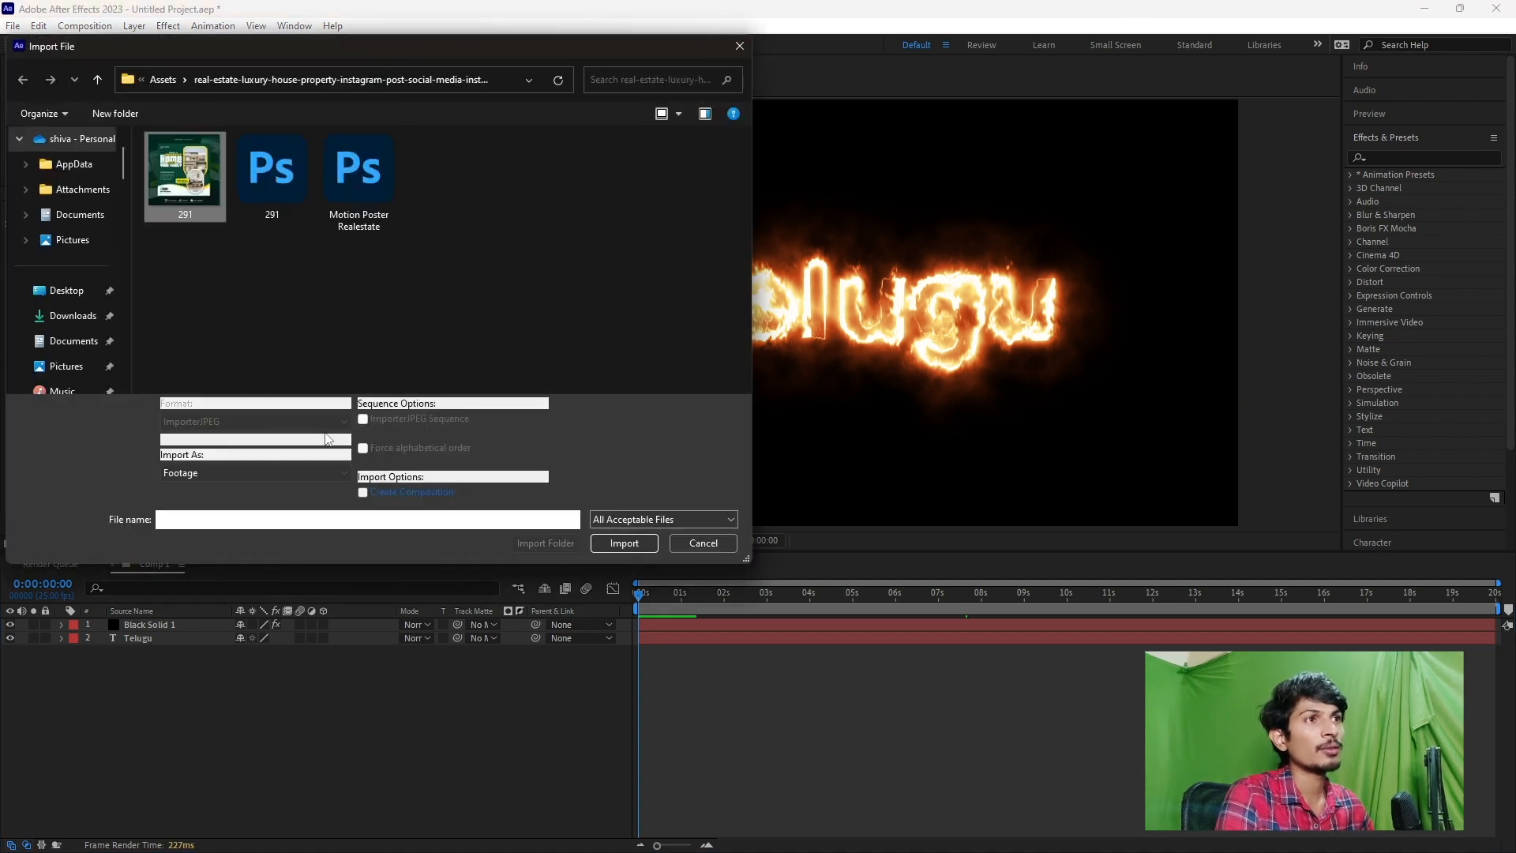
pyautogui.click(631, 542)
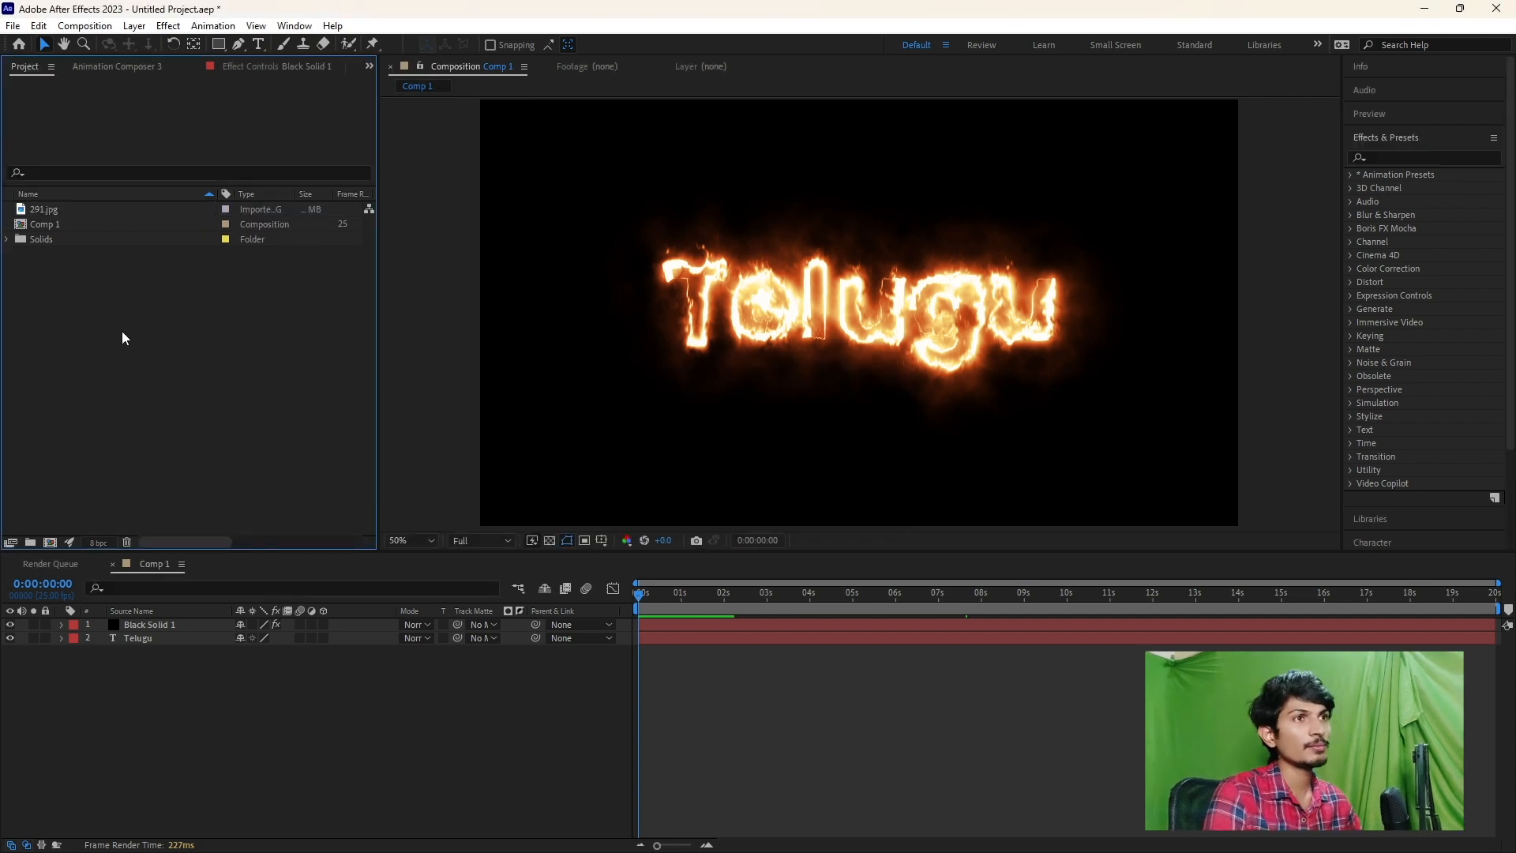
pyautogui.moveTo(40, 209); pyautogui.dragTo(149, 717)
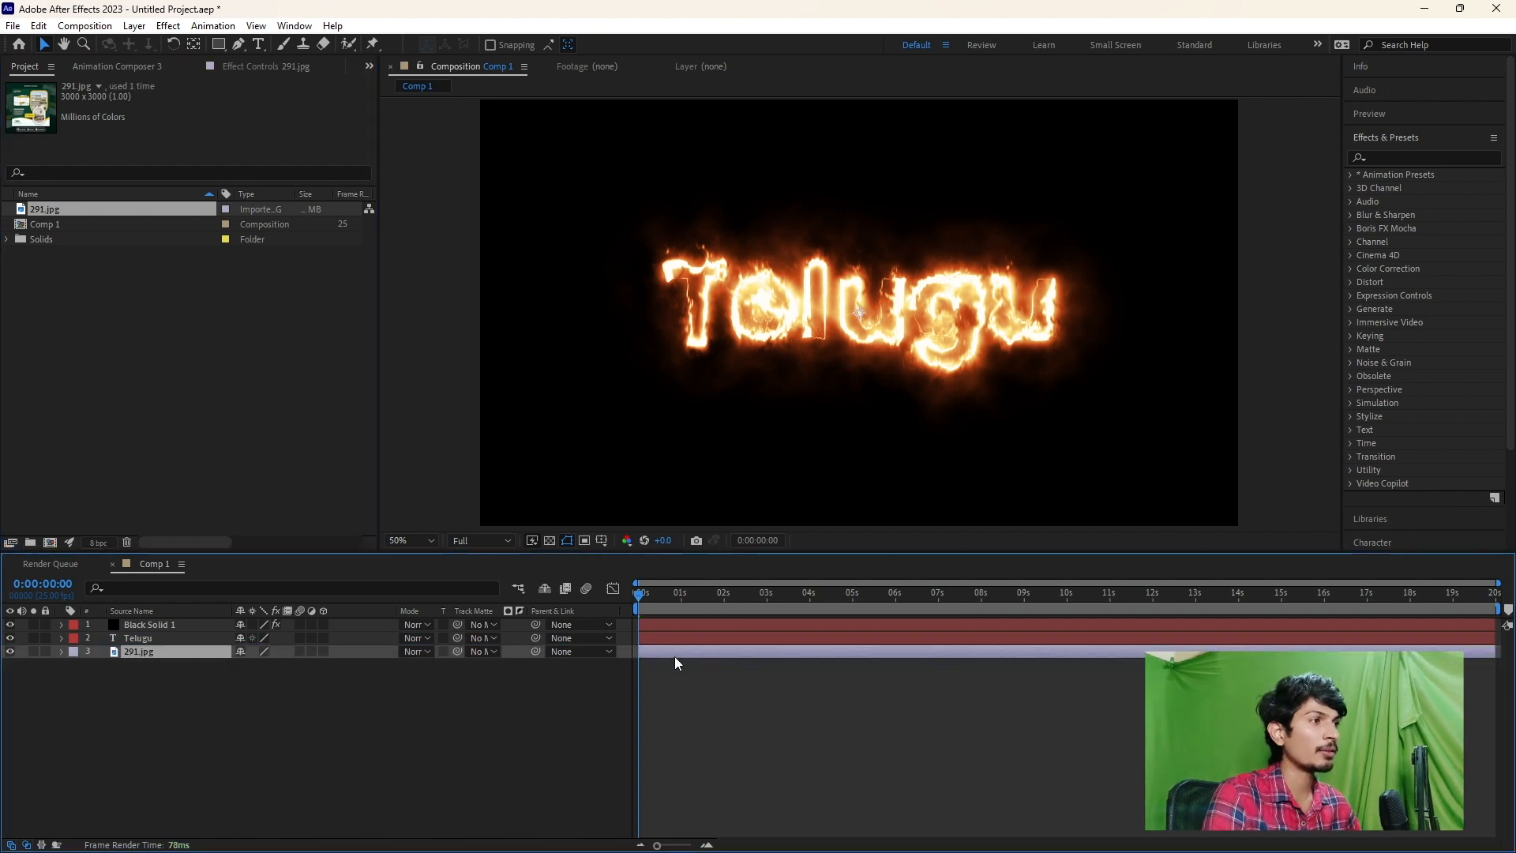
# - Hide the Telugu text layer and set the composite settings of the black solid's Saber effect to Transparent
pyautogui.click(9, 637)
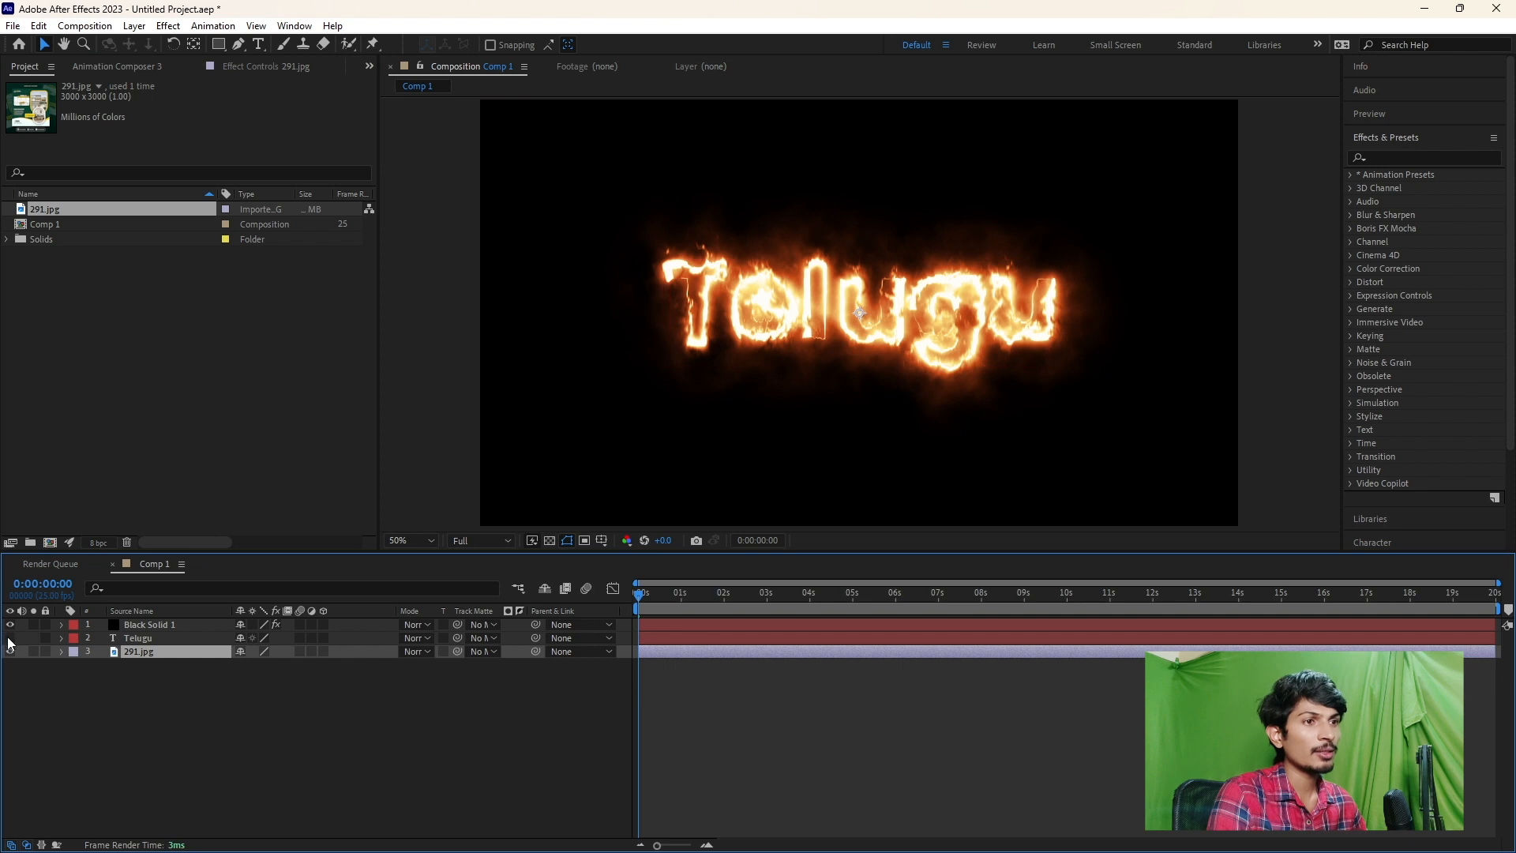
pyautogui.click(145, 626)
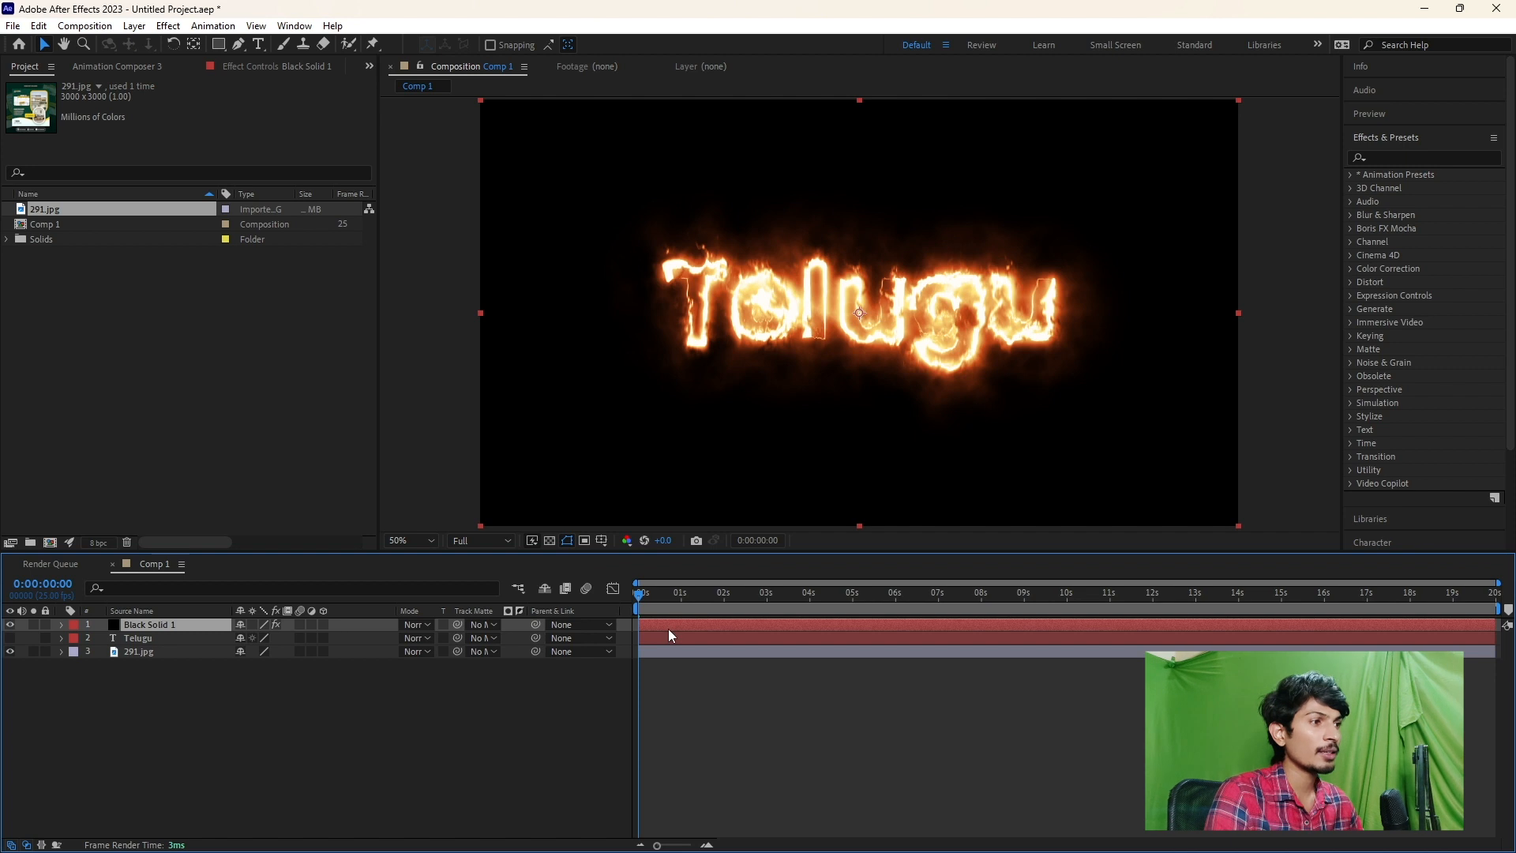
pyautogui.click(227, 67)
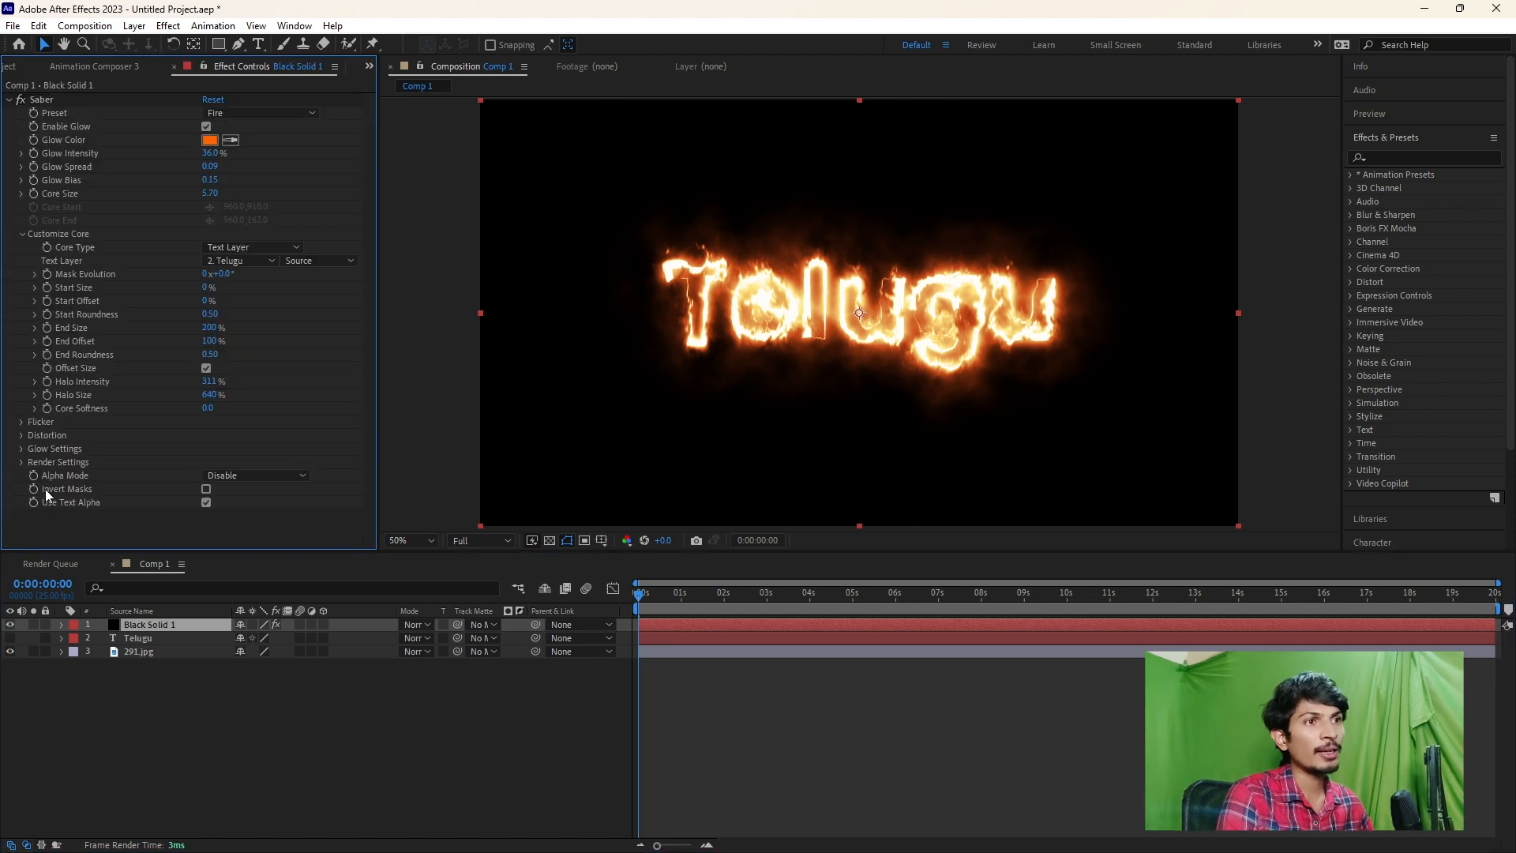
pyautogui.click(212, 476)
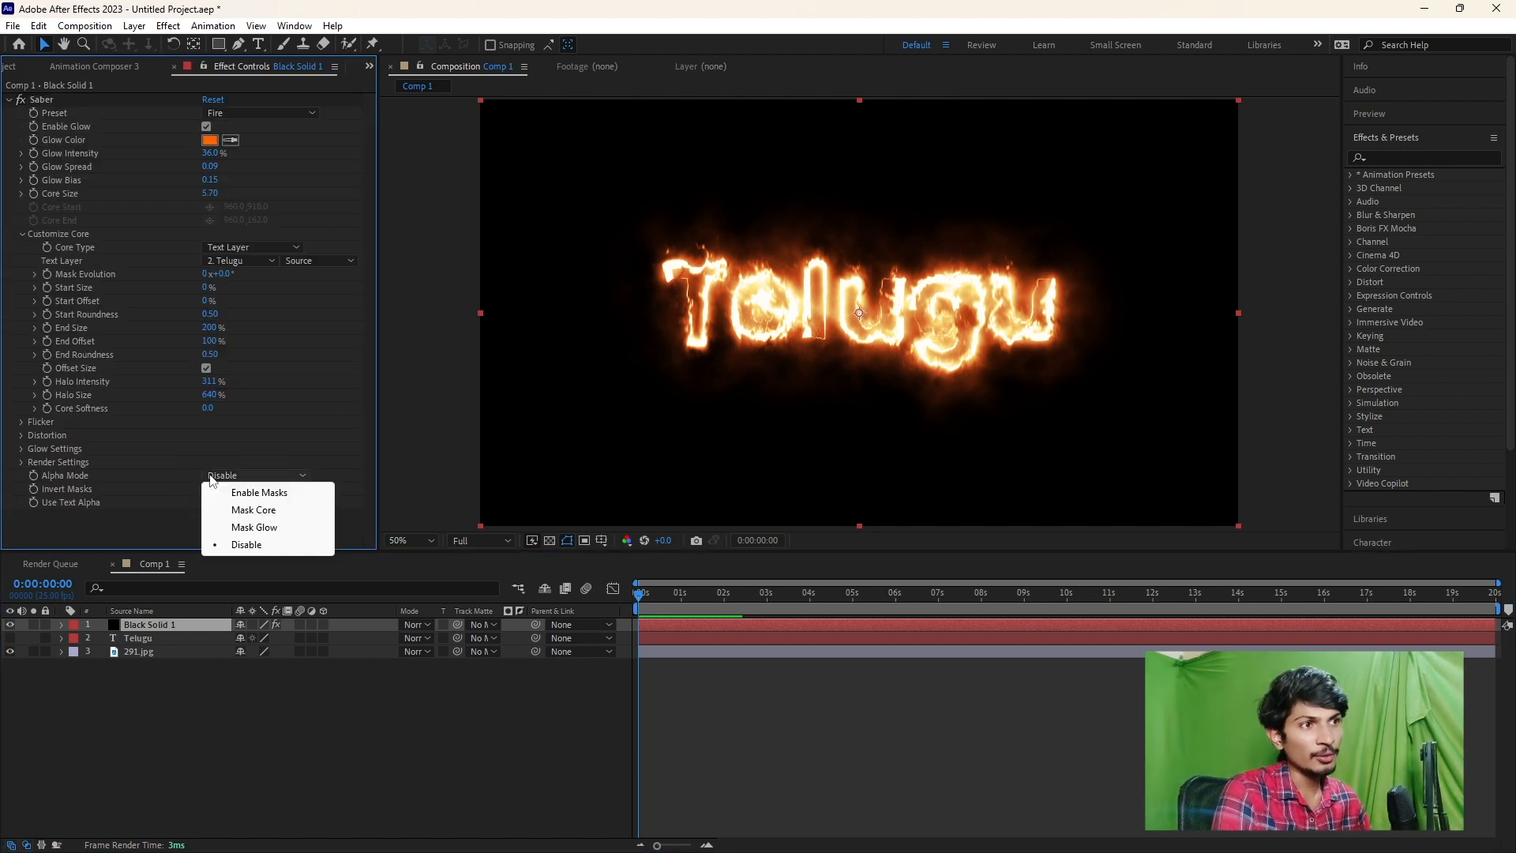
pyautogui.click(22, 461)
pyautogui.click(22, 461)
pyautogui.scroll(-2, 26, 460)
pyautogui.click(262, 434)
pyautogui.click(261, 415)
pyautogui.scroll(-1, 264, 541)
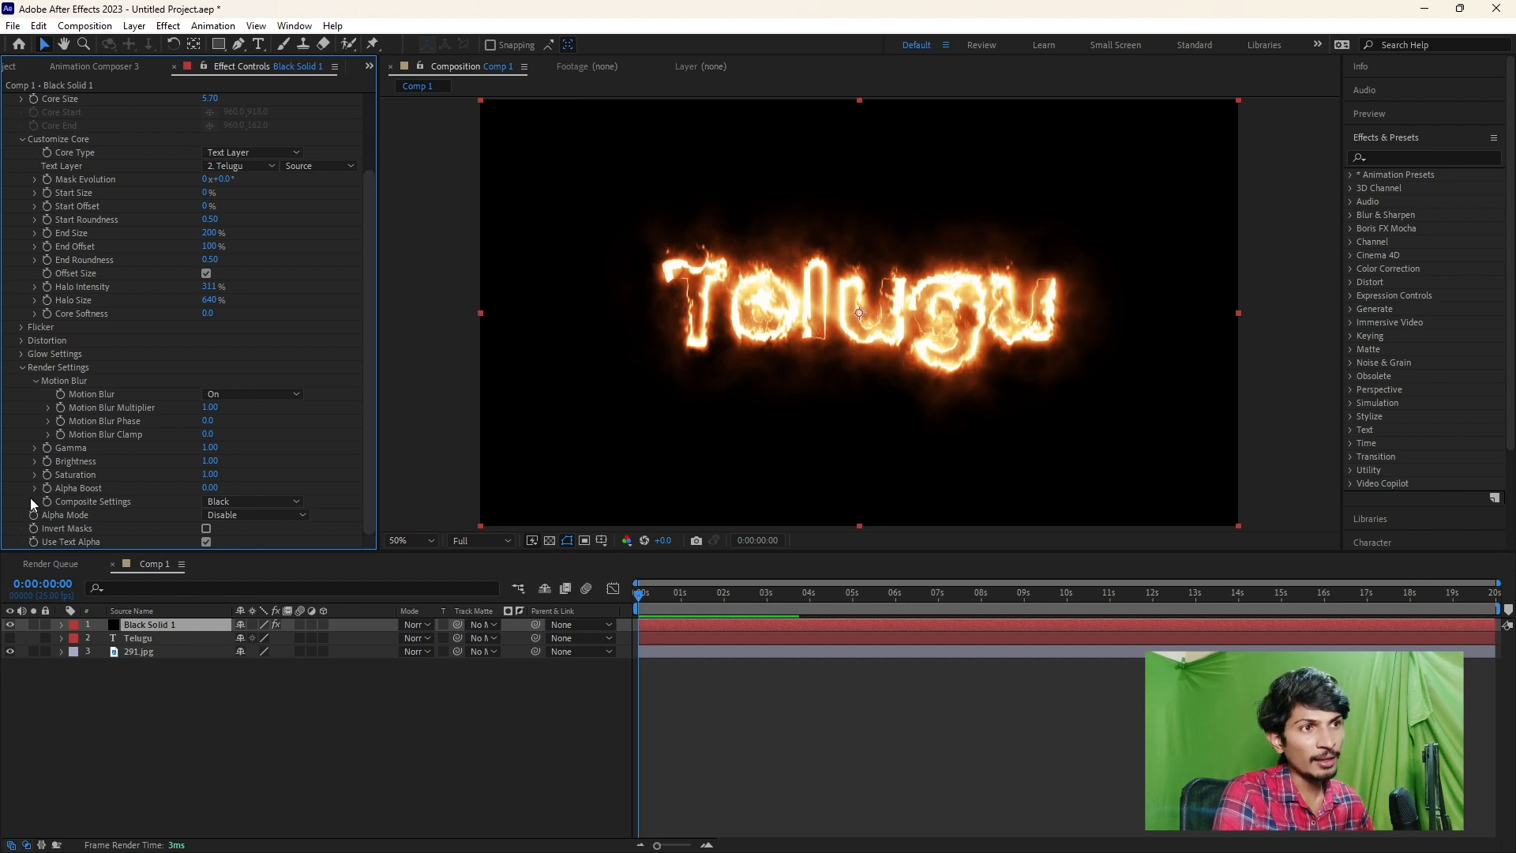
pyautogui.click(232, 515)
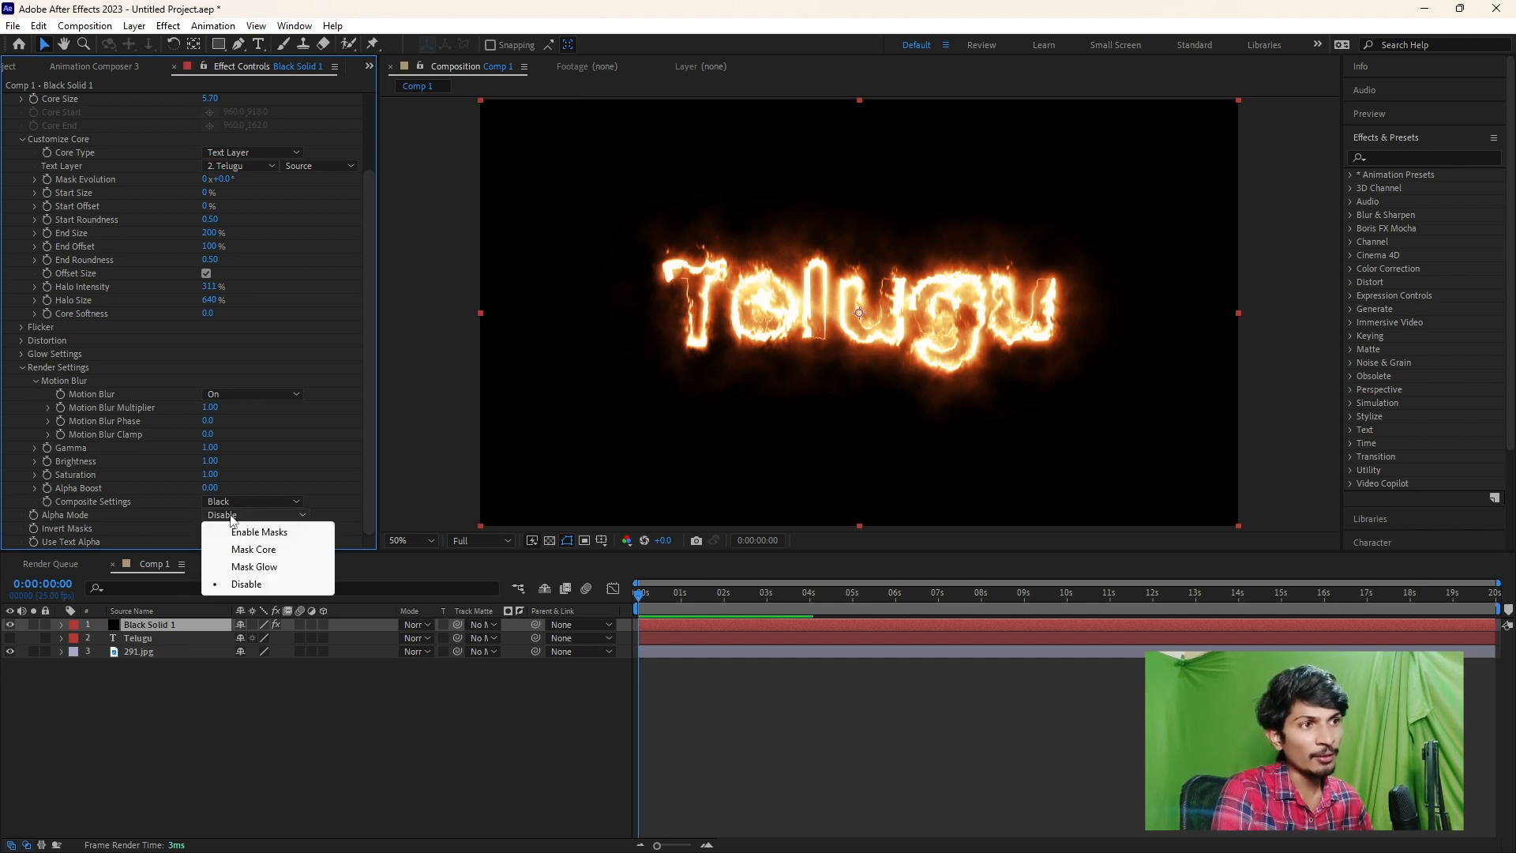
pyautogui.click(227, 502)
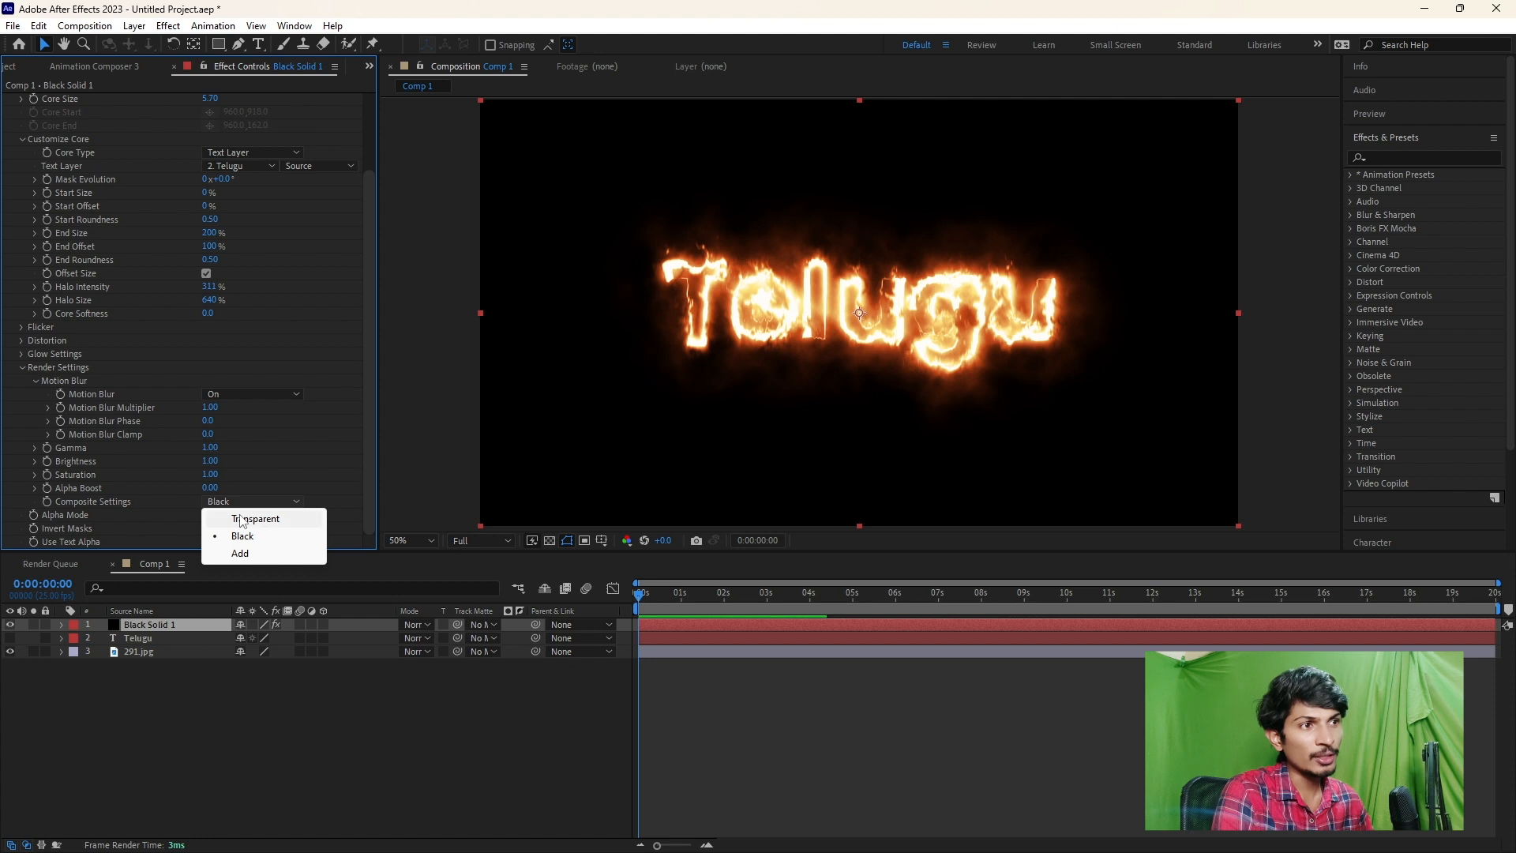
pyautogui.click(233, 510)
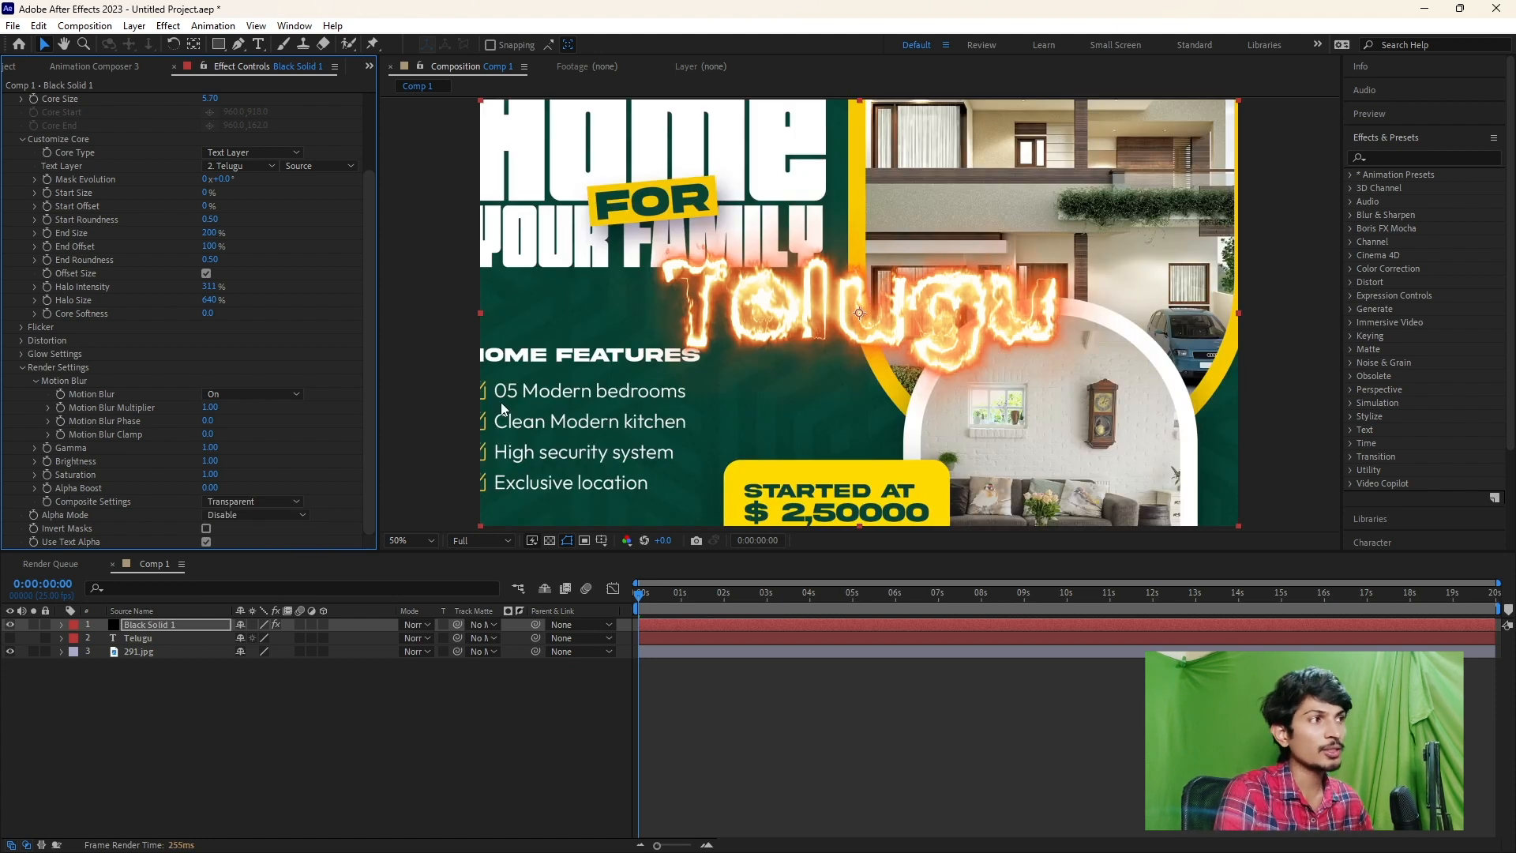
# - Reduce the opacity of the 291.jpg layer to 16%
pyautogui.click(741, 745)
pyautogui.click(667, 628)
pyautogui.click(654, 654)
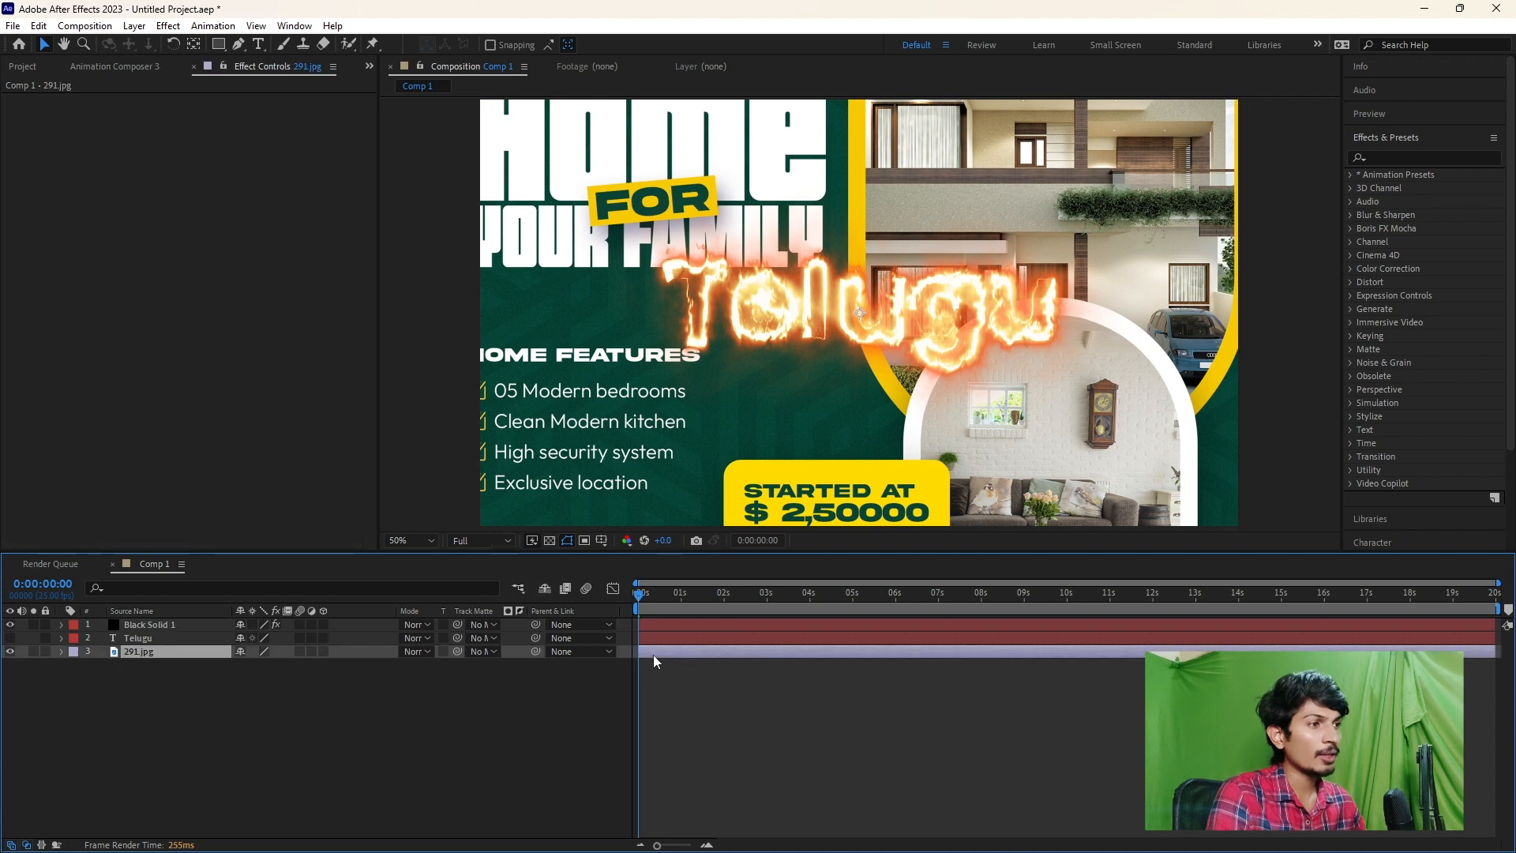
pyautogui.press('t')
pyautogui.moveTo(242, 665); pyautogui.dragTo(178, 667)
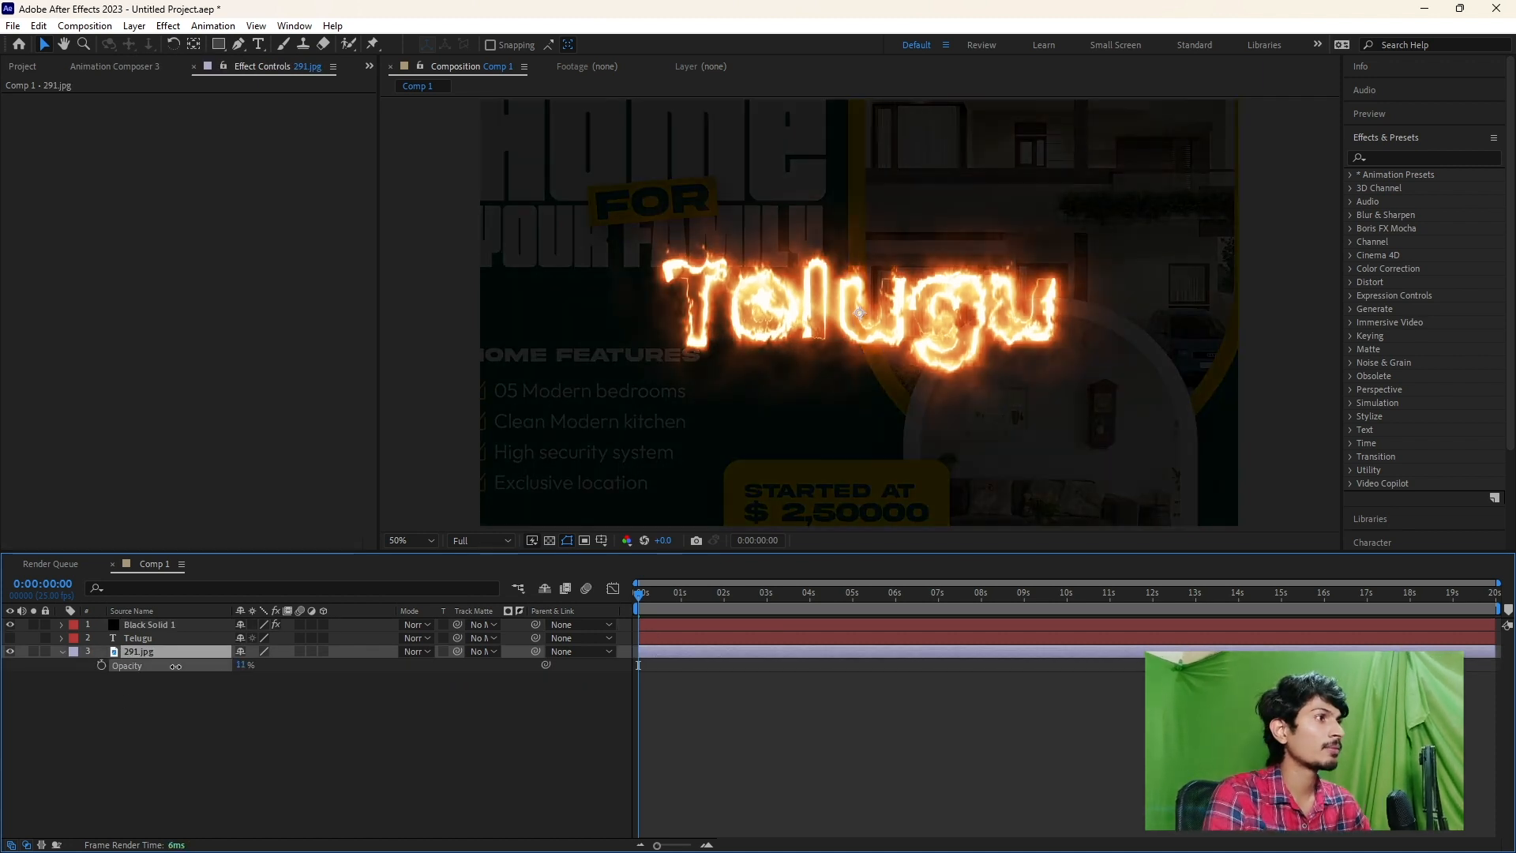
pyautogui.click(766, 780)
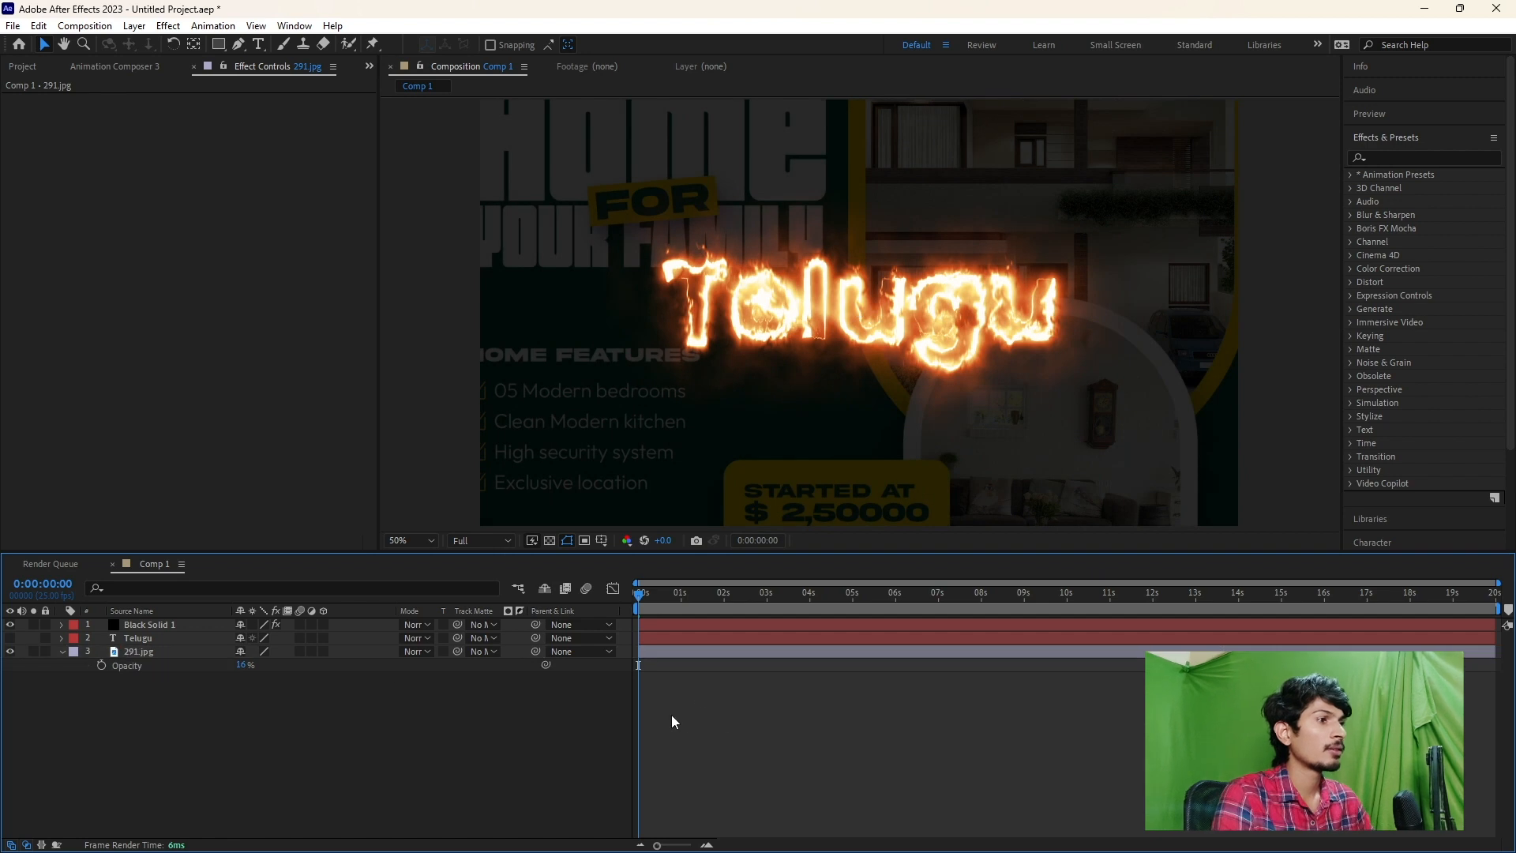
# - Nudge the 291.jpg image about 110 px down and slightly left behind the burning text
pyautogui.click(661, 652)
pyautogui.hotkey('shift', 'Left')
pyautogui.hotkey('shift', 'Left')
pyautogui.hotkey('shift', 'Left')
pyautogui.hotkey('shift', 'Left')
pyautogui.hotkey('shift', 'Left')
pyautogui.hotkey('shift', 'Left')
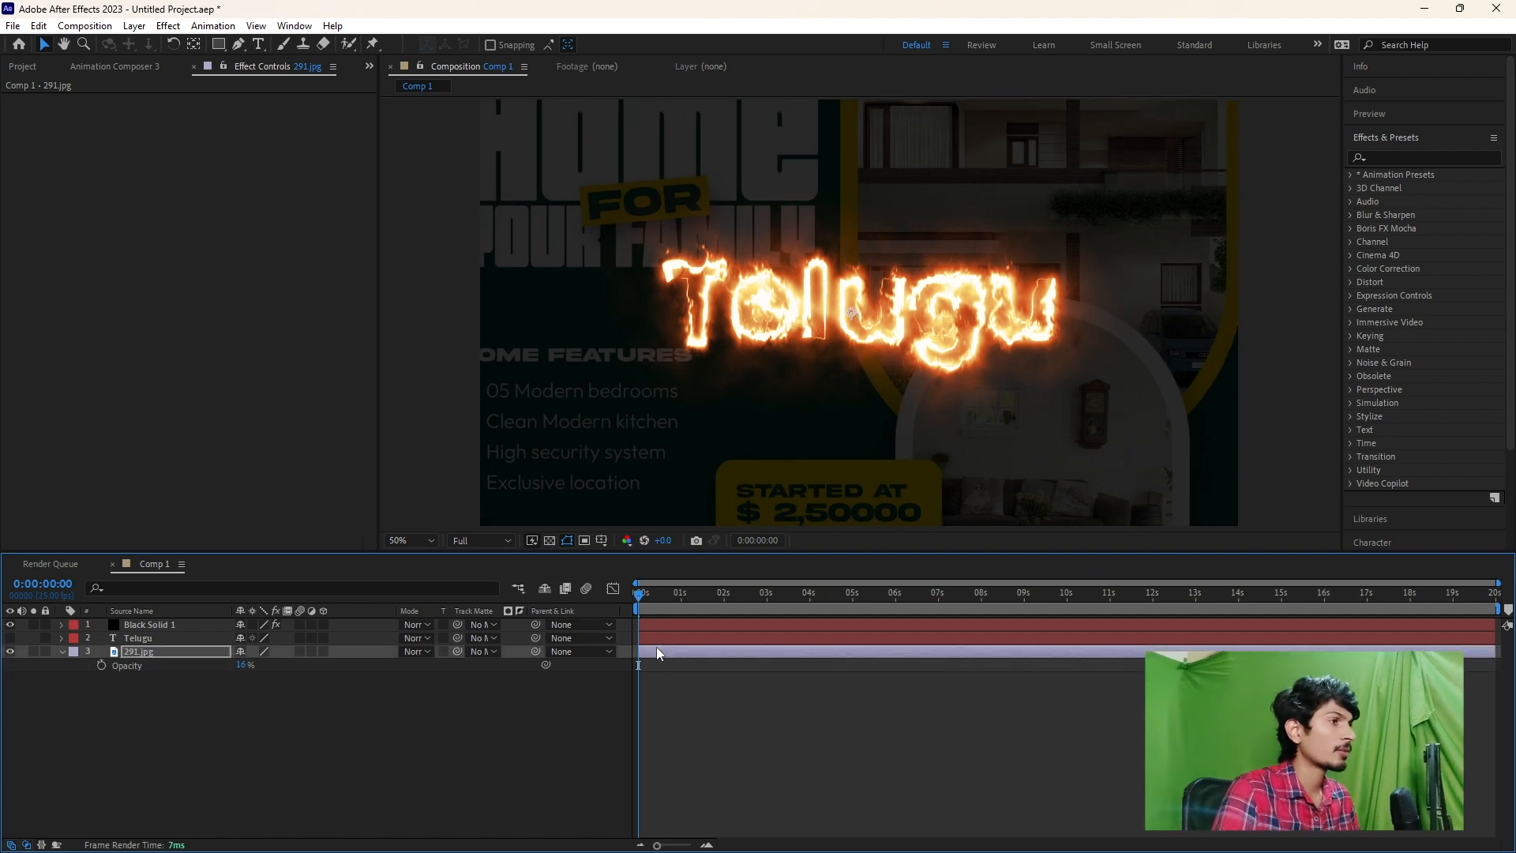
pyautogui.hotkey('shift', 'Down')
pyautogui.hotkey('shift', 'Down')
pyautogui.hotkey('shift', 'Down')
pyautogui.hotkey('shift', 'Down')
pyautogui.hotkey('shift', 'Down')
pyautogui.hotkey('shift', 'Down')
pyautogui.hotkey('shift', 'Down')
pyautogui.hotkey('shift', 'Down')
pyautogui.hotkey('shift', 'Down')
pyautogui.hotkey('shift', 'Down')
pyautogui.hotkey('shift', 'Down')
pyautogui.hotkey('shift', 'Right')
pyautogui.hotkey('shift', 'Right')
pyautogui.hotkey('shift', 'Right')
pyautogui.hotkey('shift', 'Right')
pyautogui.hotkey('shift', 'Right')
pyautogui.hotkey('shift', 'Right')
pyautogui.hotkey('shift', 'Right')
pyautogui.hotkey('shift', 'Right')
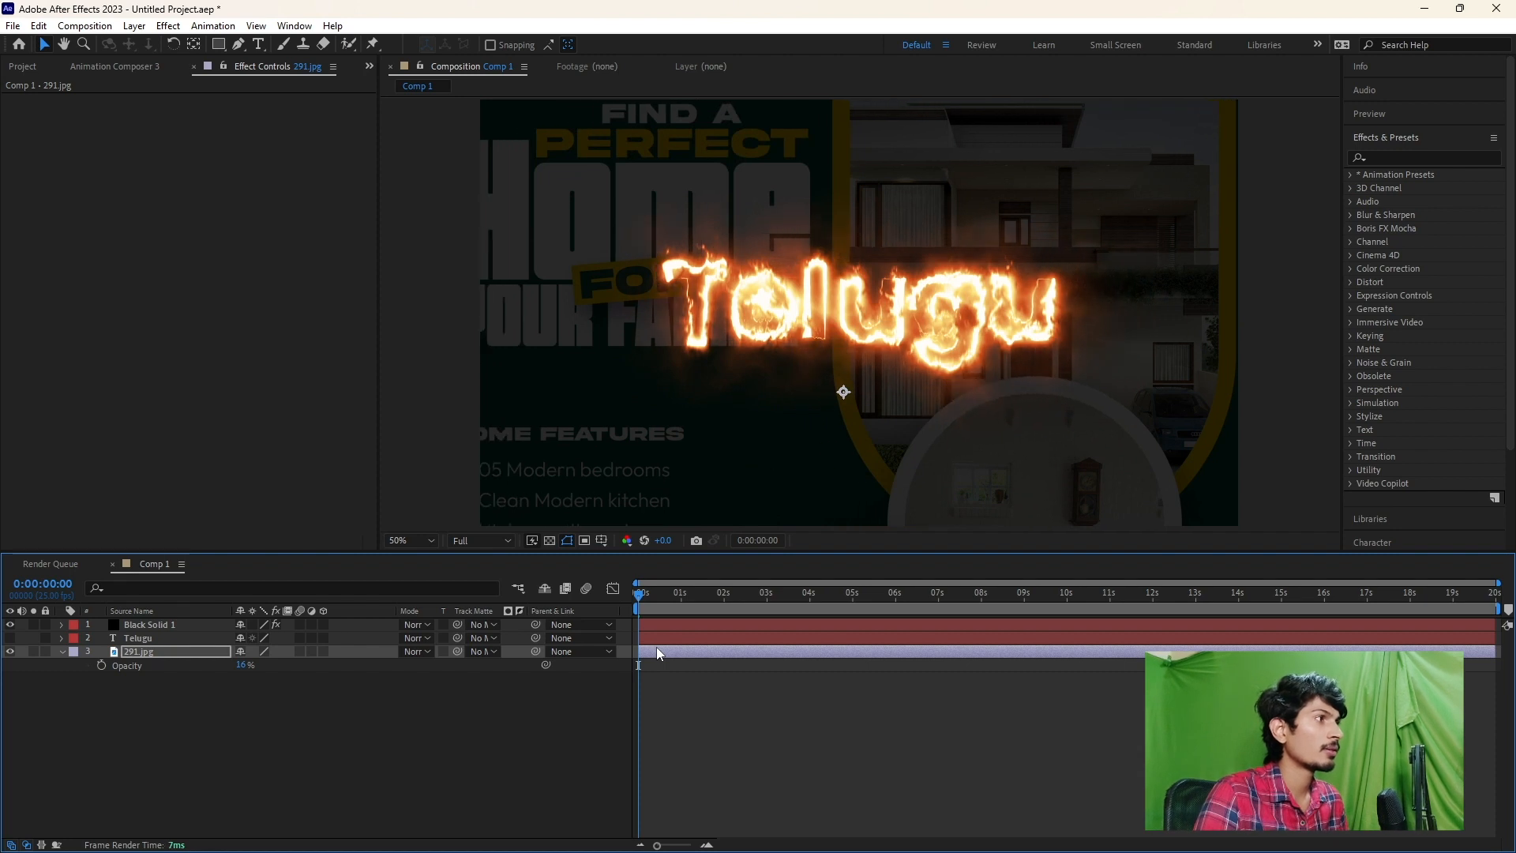
pyautogui.click(703, 721)
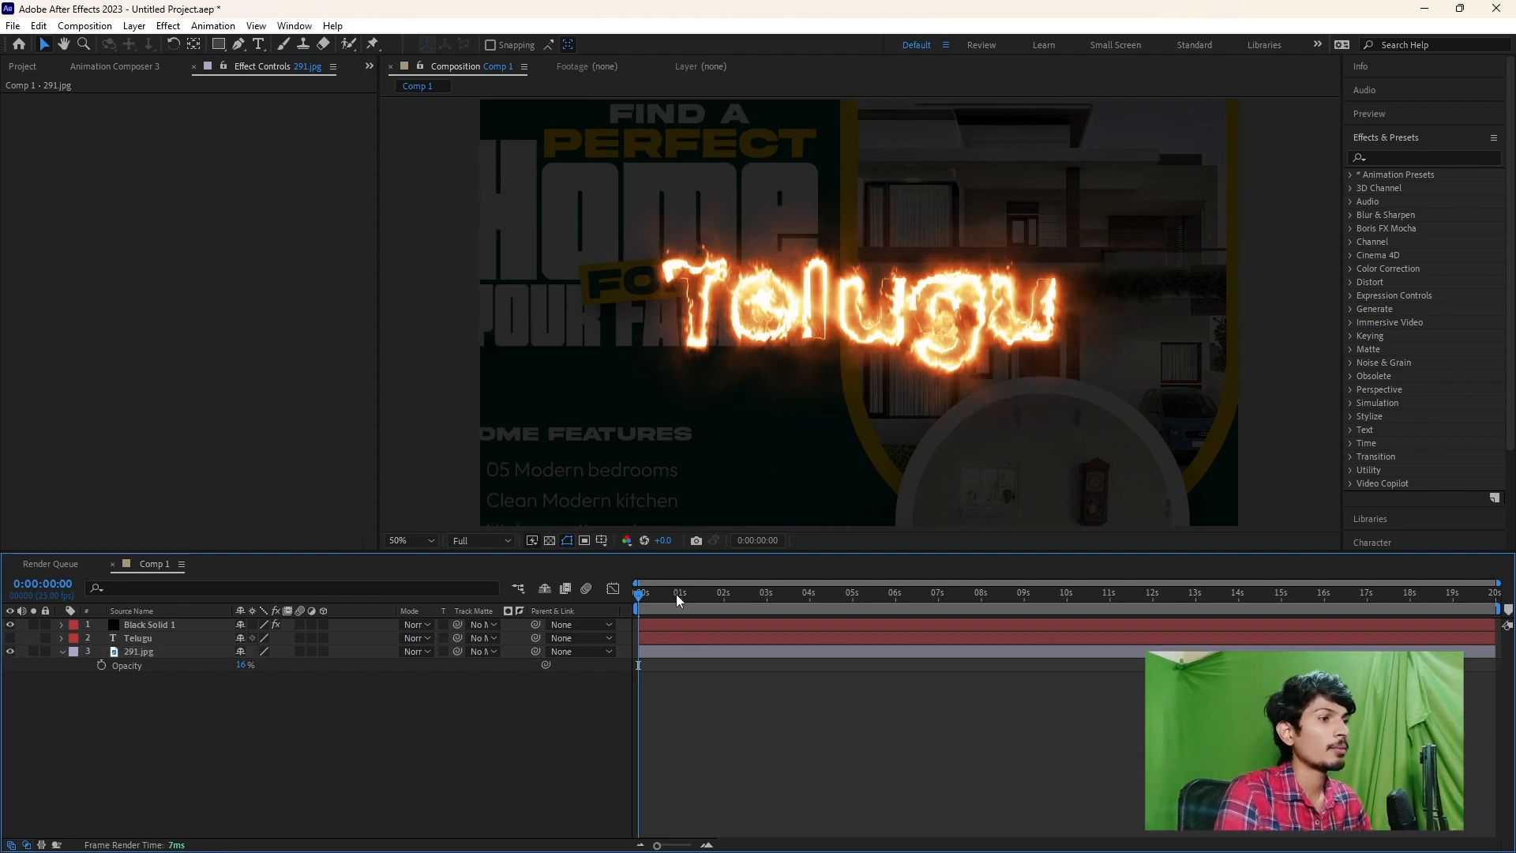
# - Hide the 291.jpg layer and end the composition's work area at 0:00:10:02
pyautogui.click(645, 656)
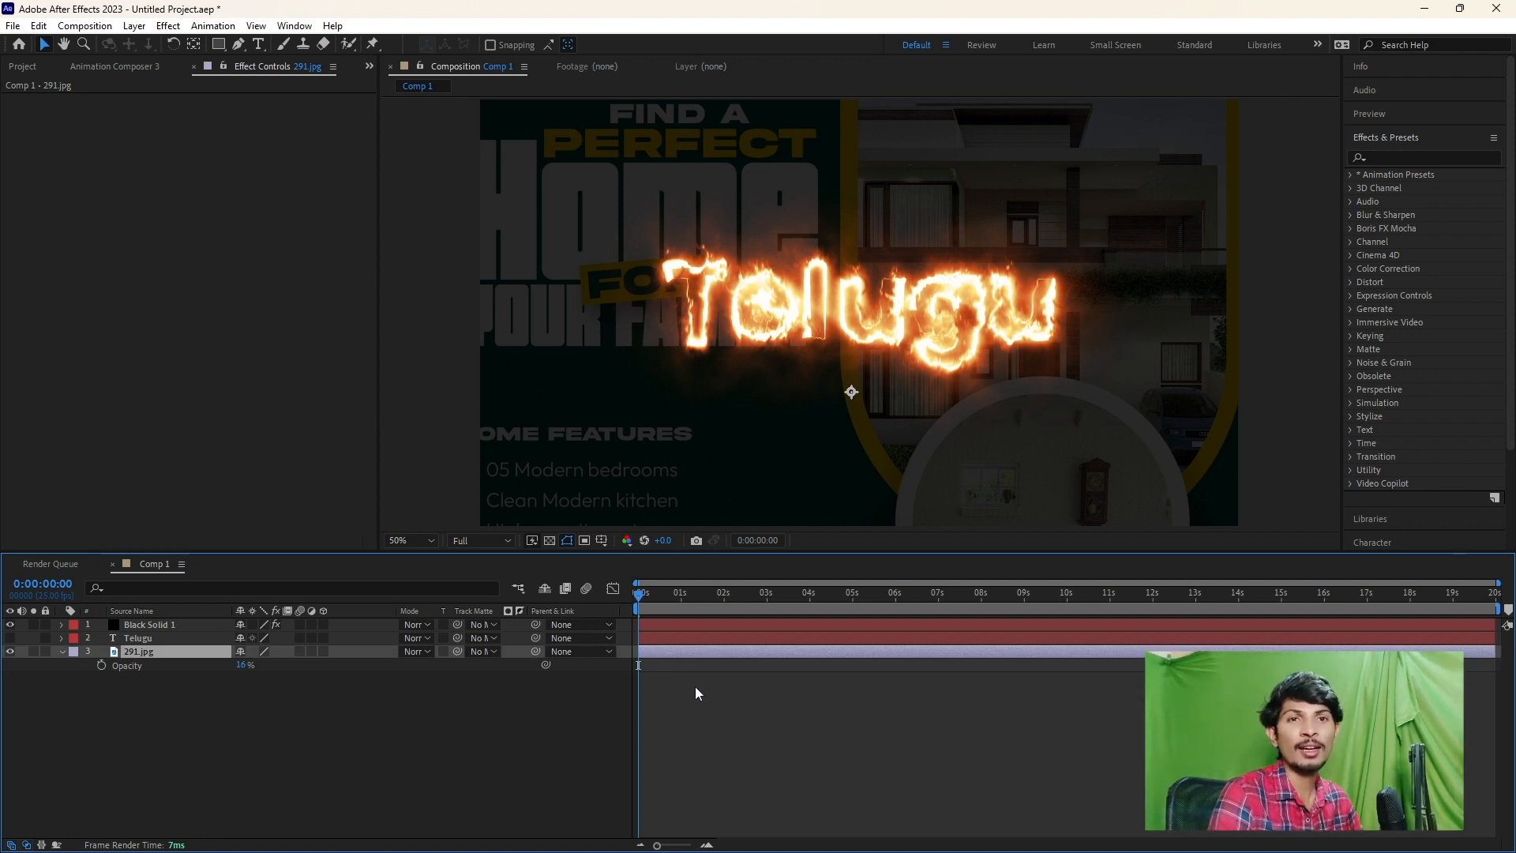
pyautogui.click(660, 697)
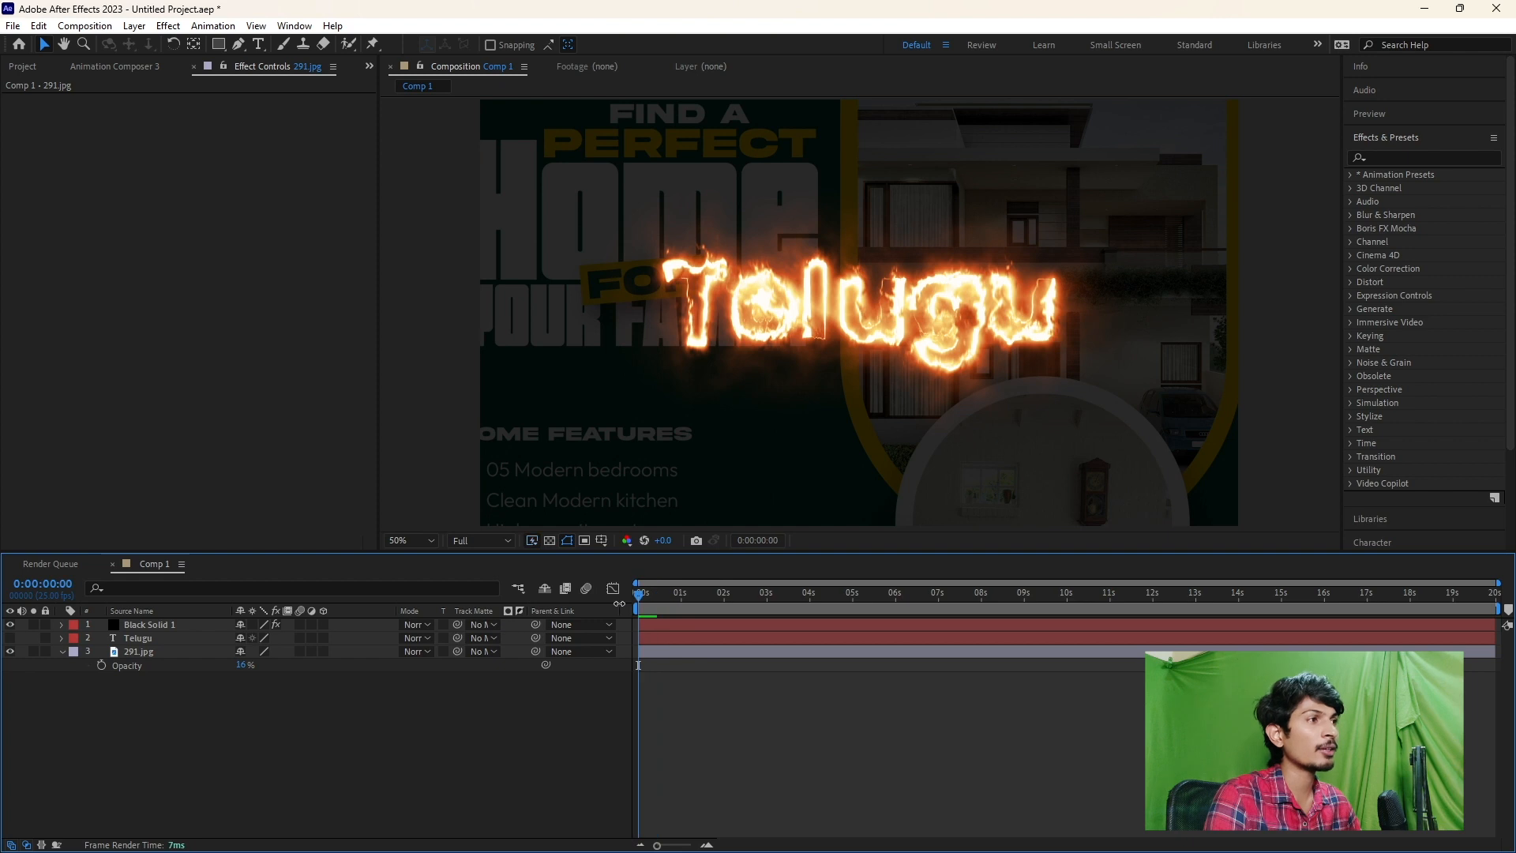
pyautogui.click(9, 652)
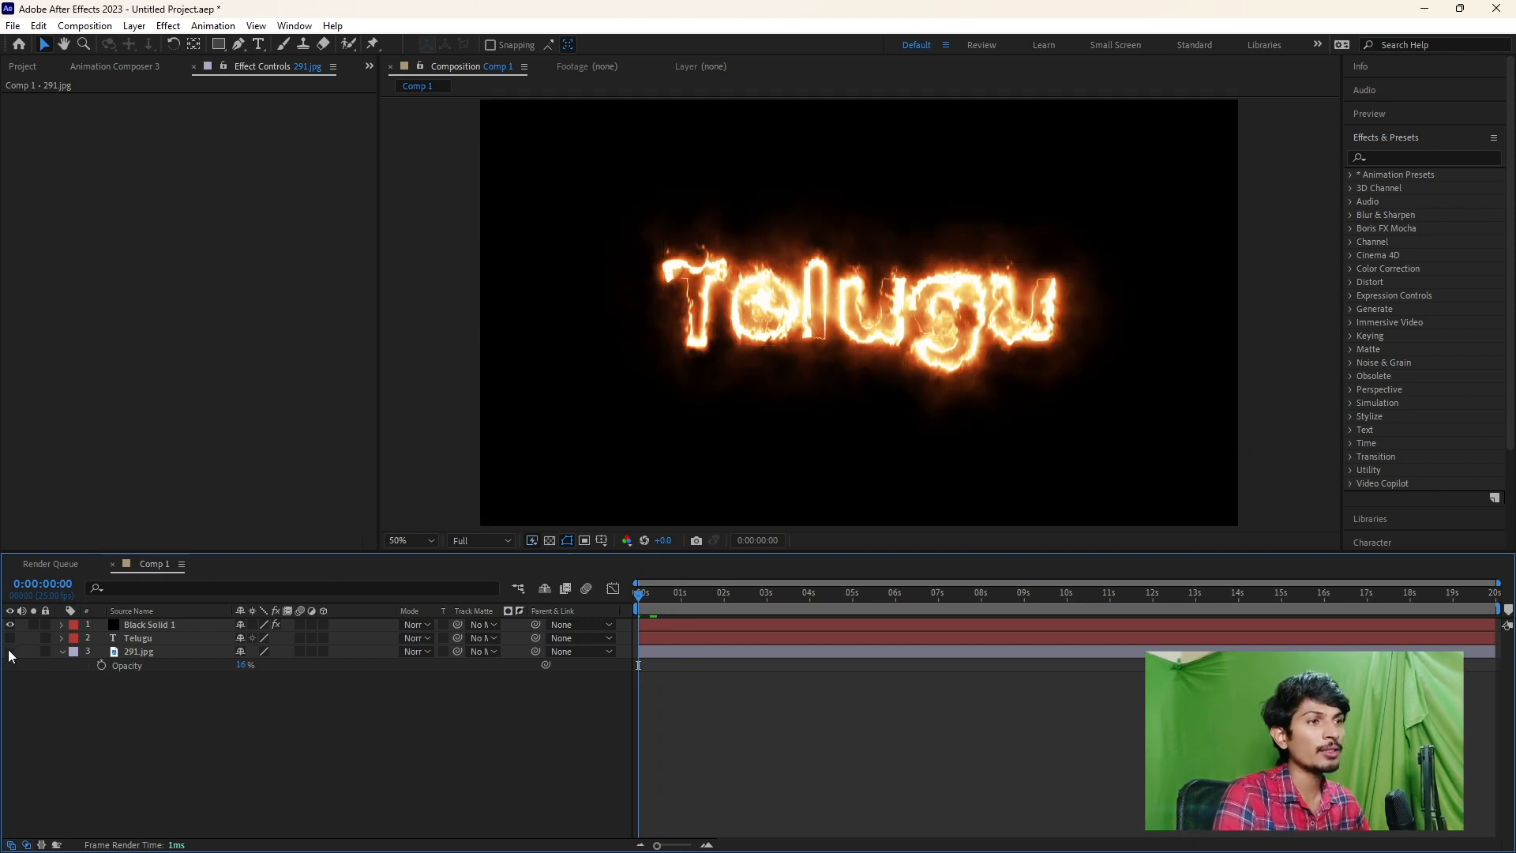
pyautogui.moveTo(713, 602); pyautogui.dragTo(1069, 609)
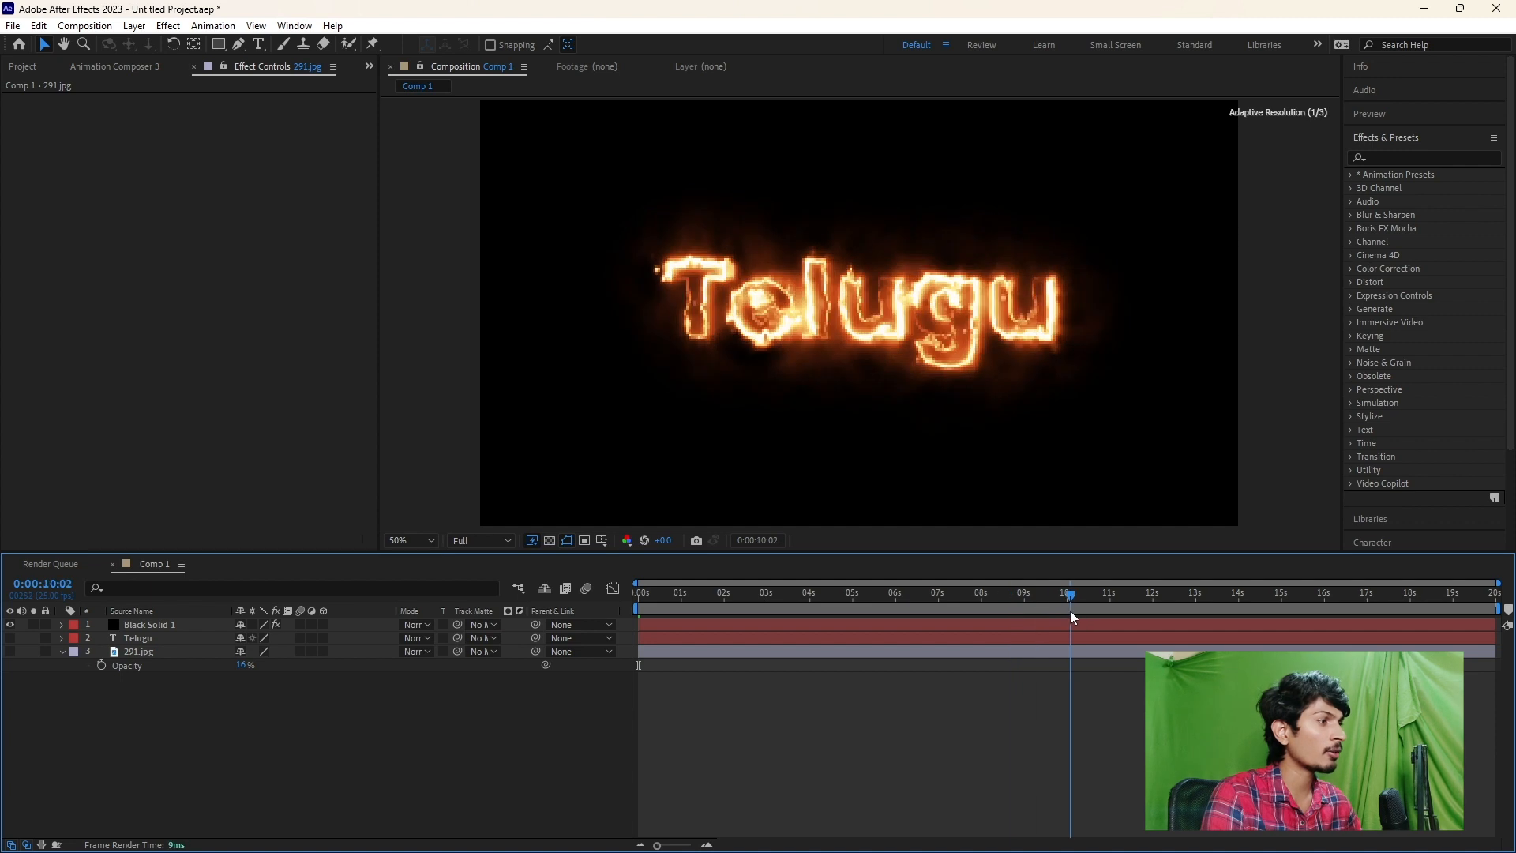
pyautogui.press('n')
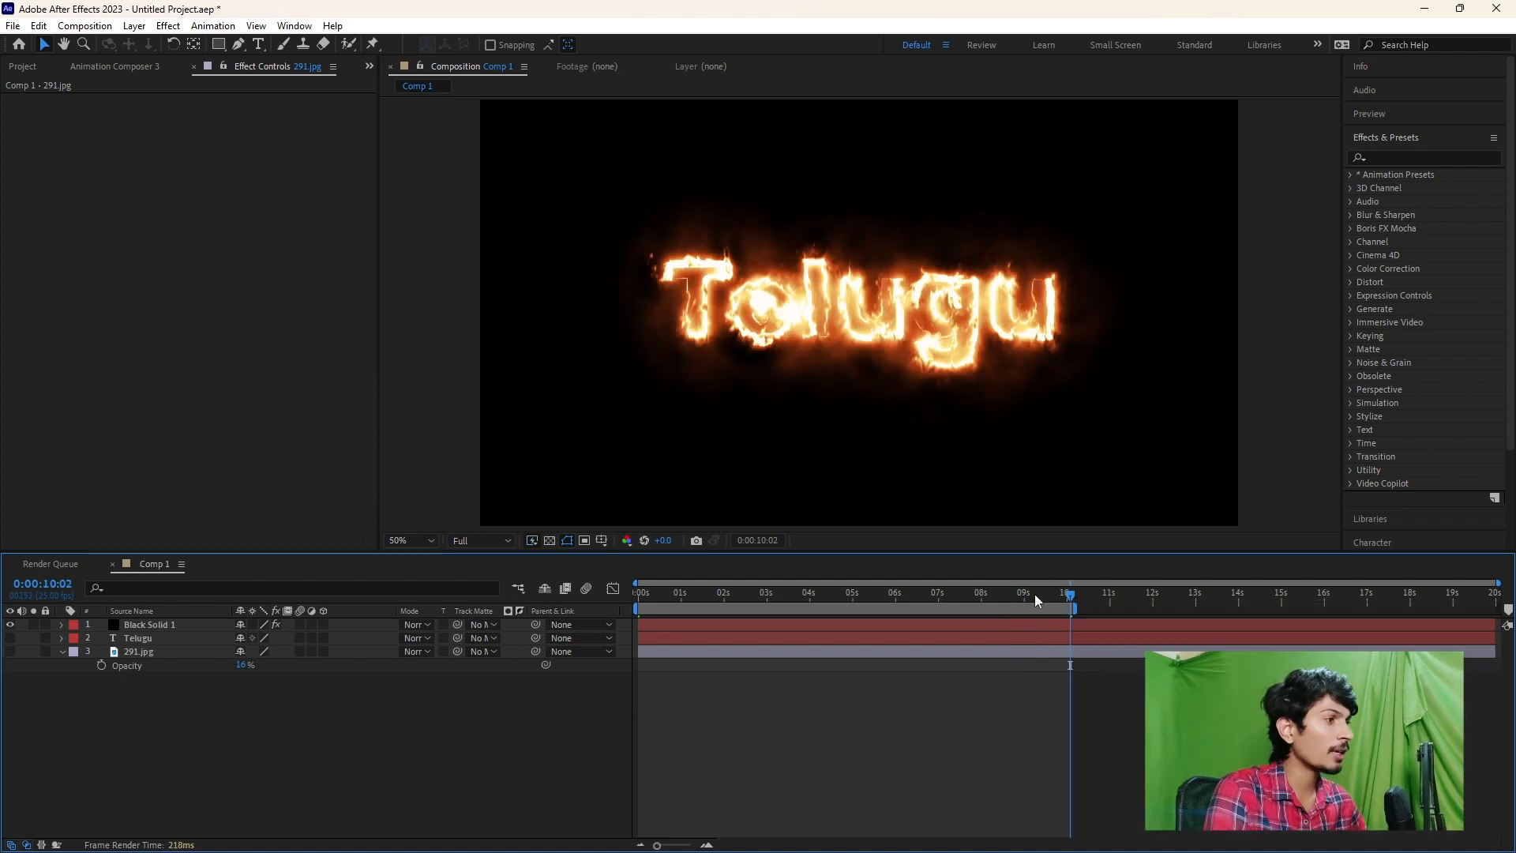
pyautogui.press('space')
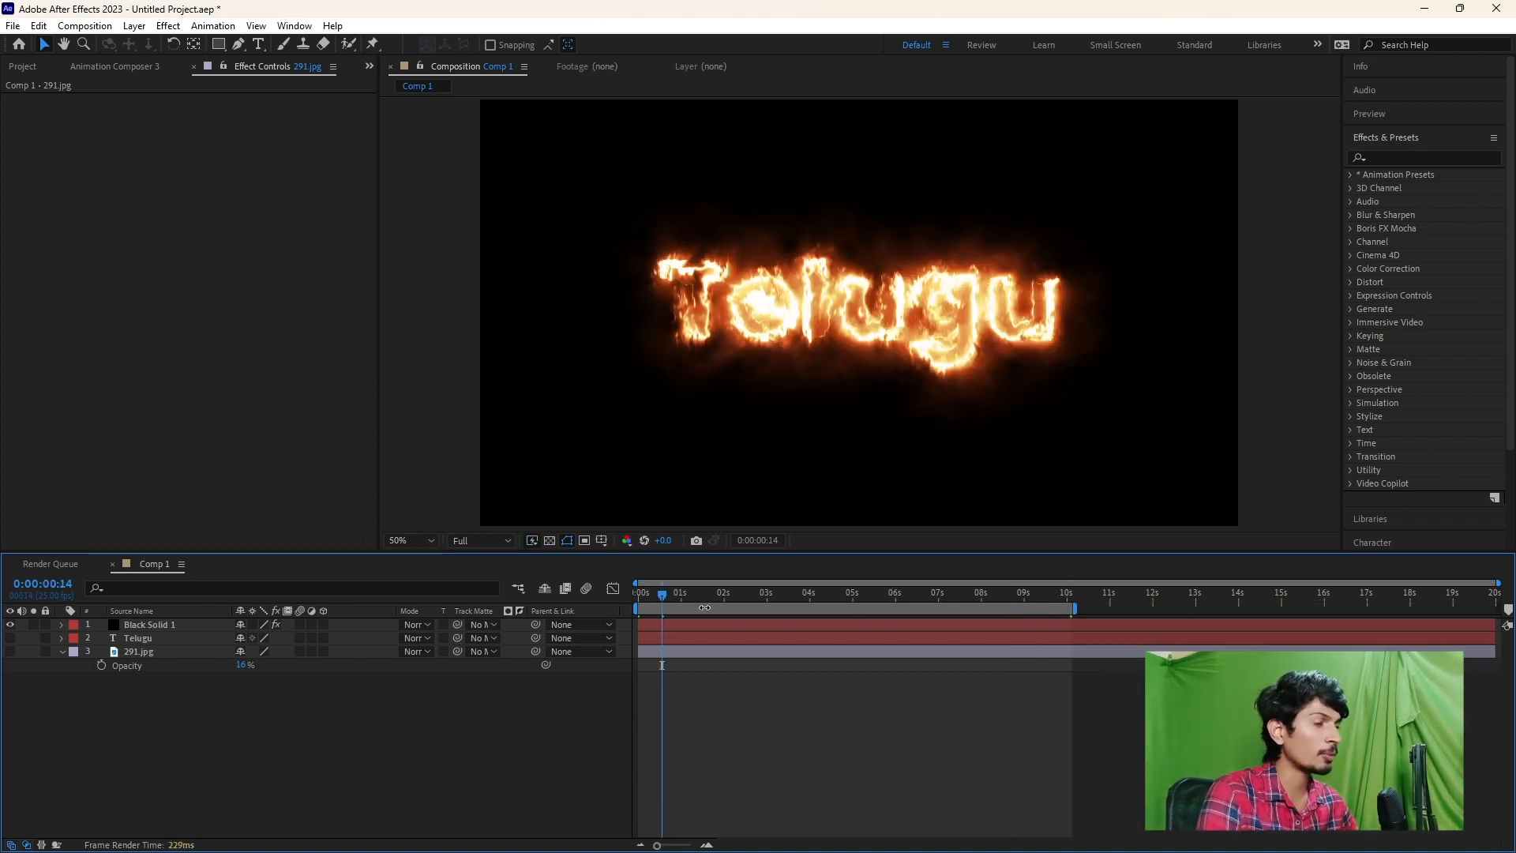
# - Add Comp 1 to the render queue and render it to the Desktop as an H.264 file named Saber
pyautogui.hotkey('ctrl', 'm')
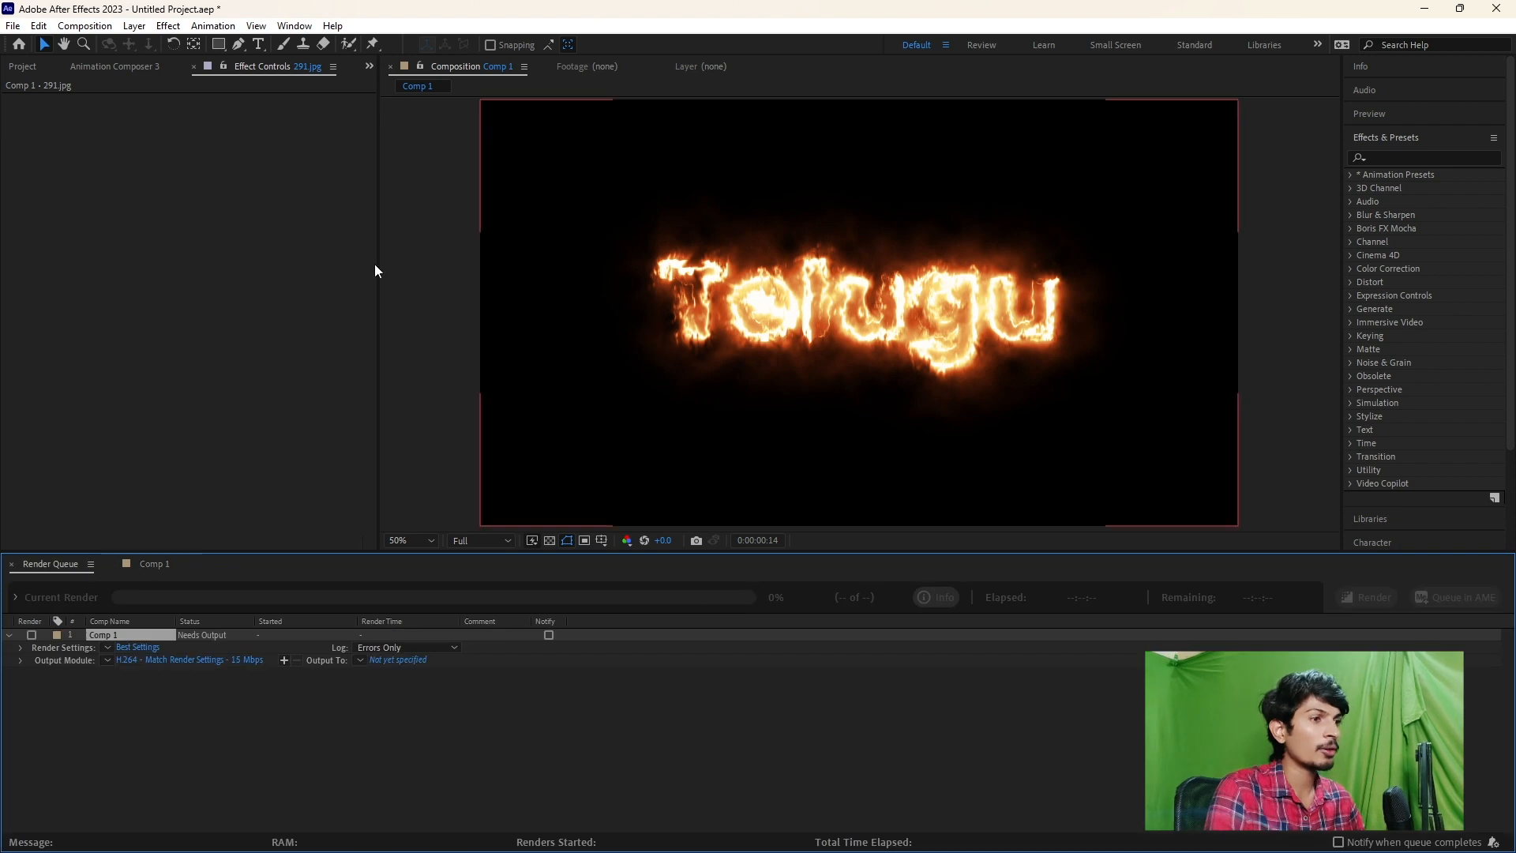
pyautogui.click(387, 662)
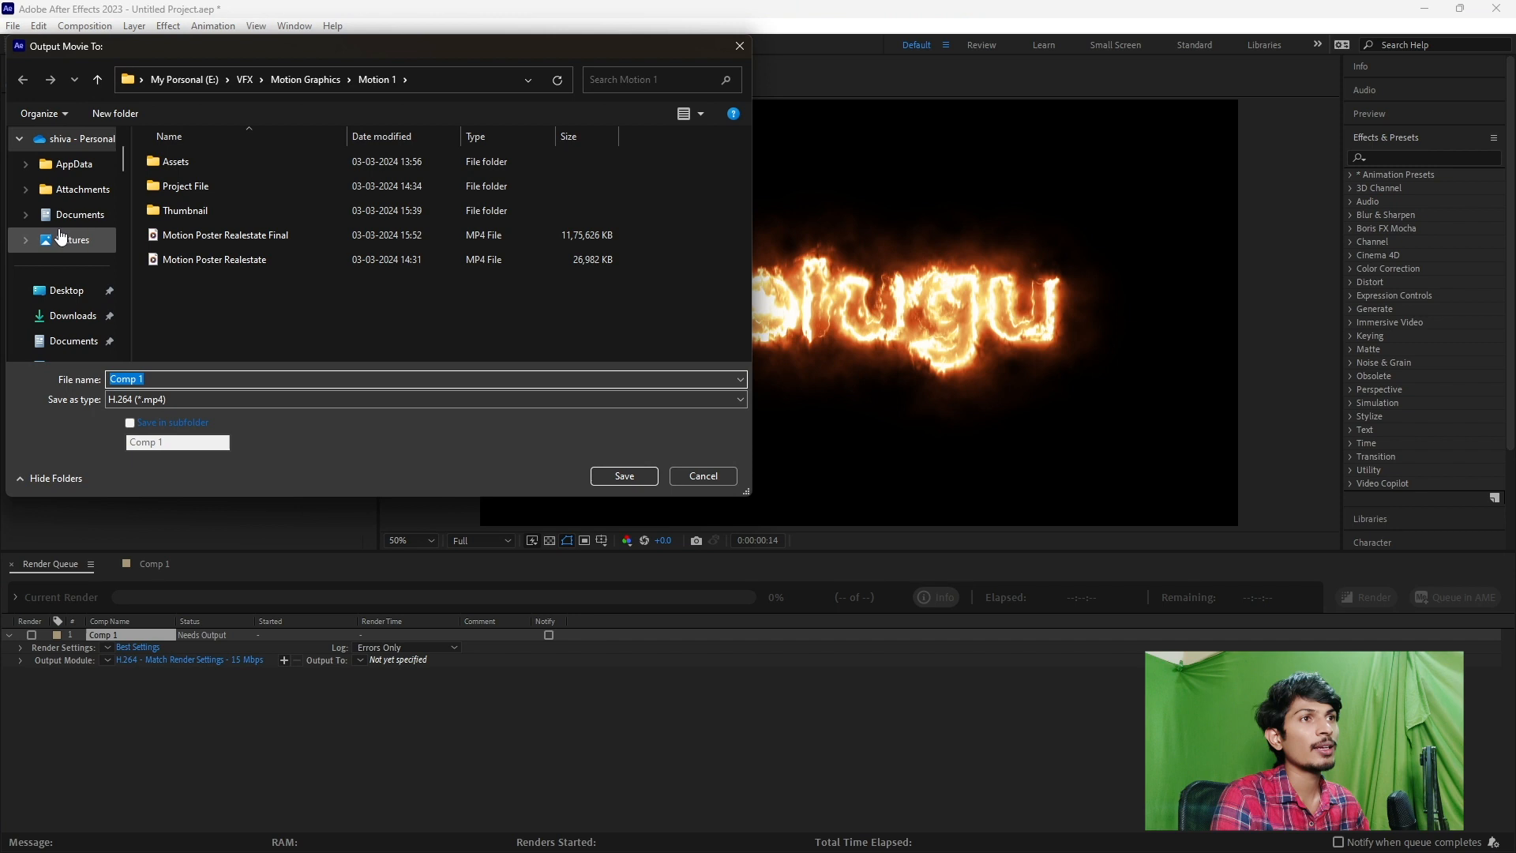
pyautogui.click(63, 290)
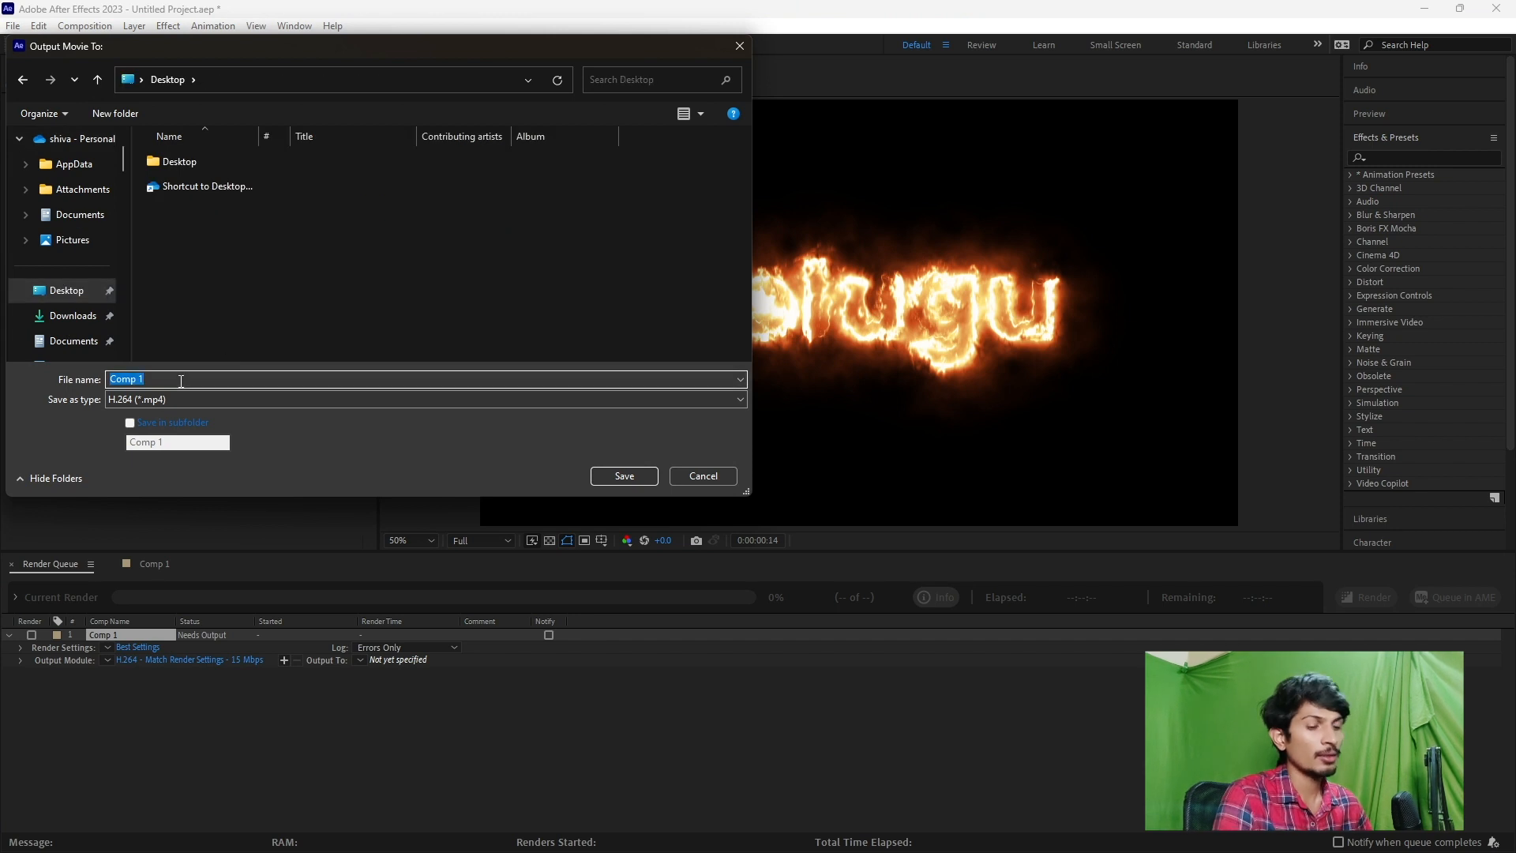
pyautogui.write('Saber')
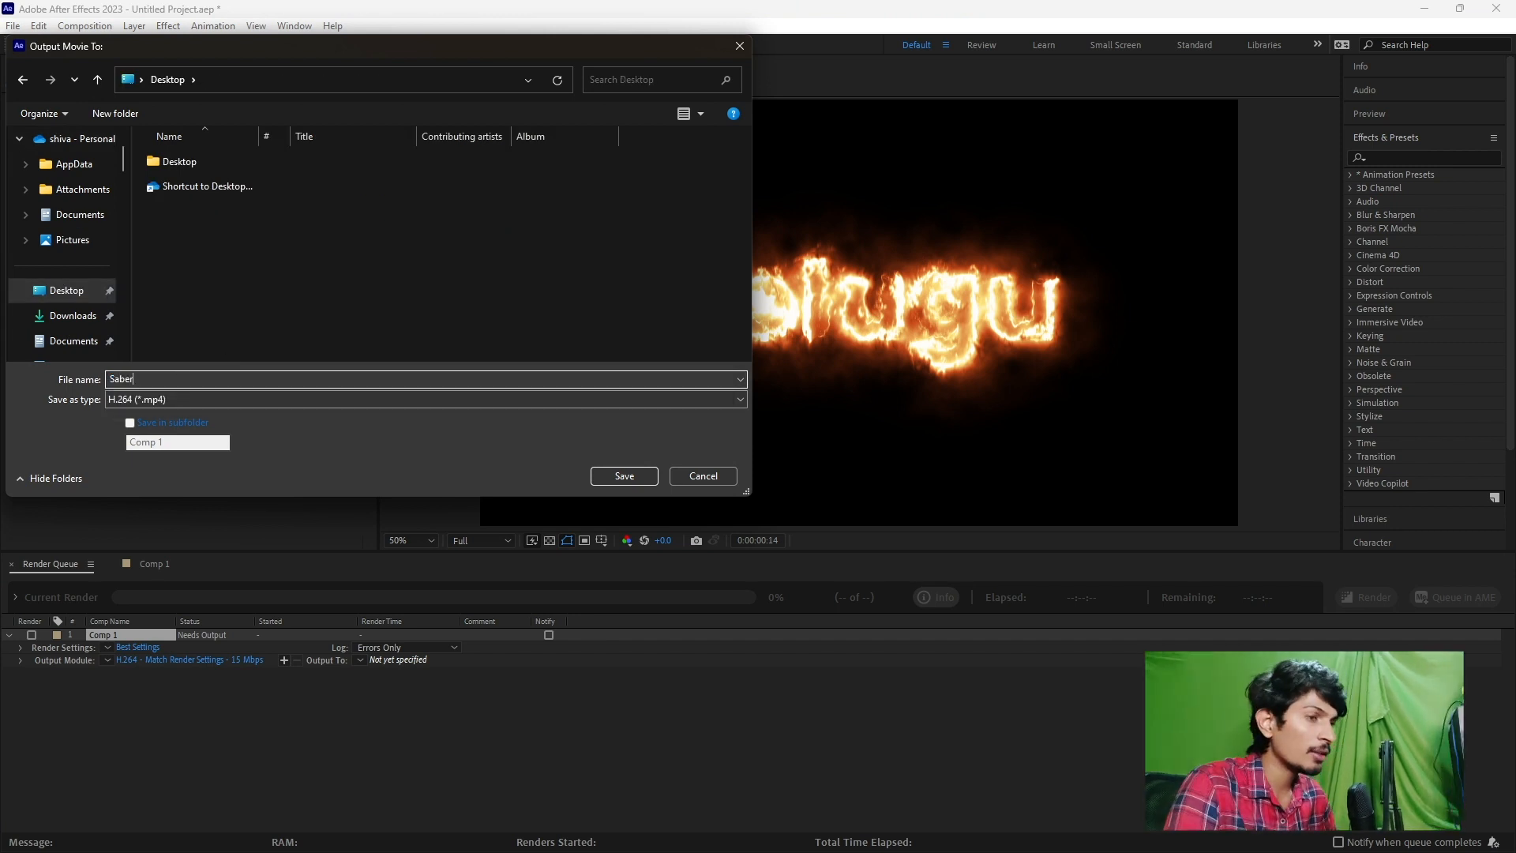
pyautogui.click(621, 476)
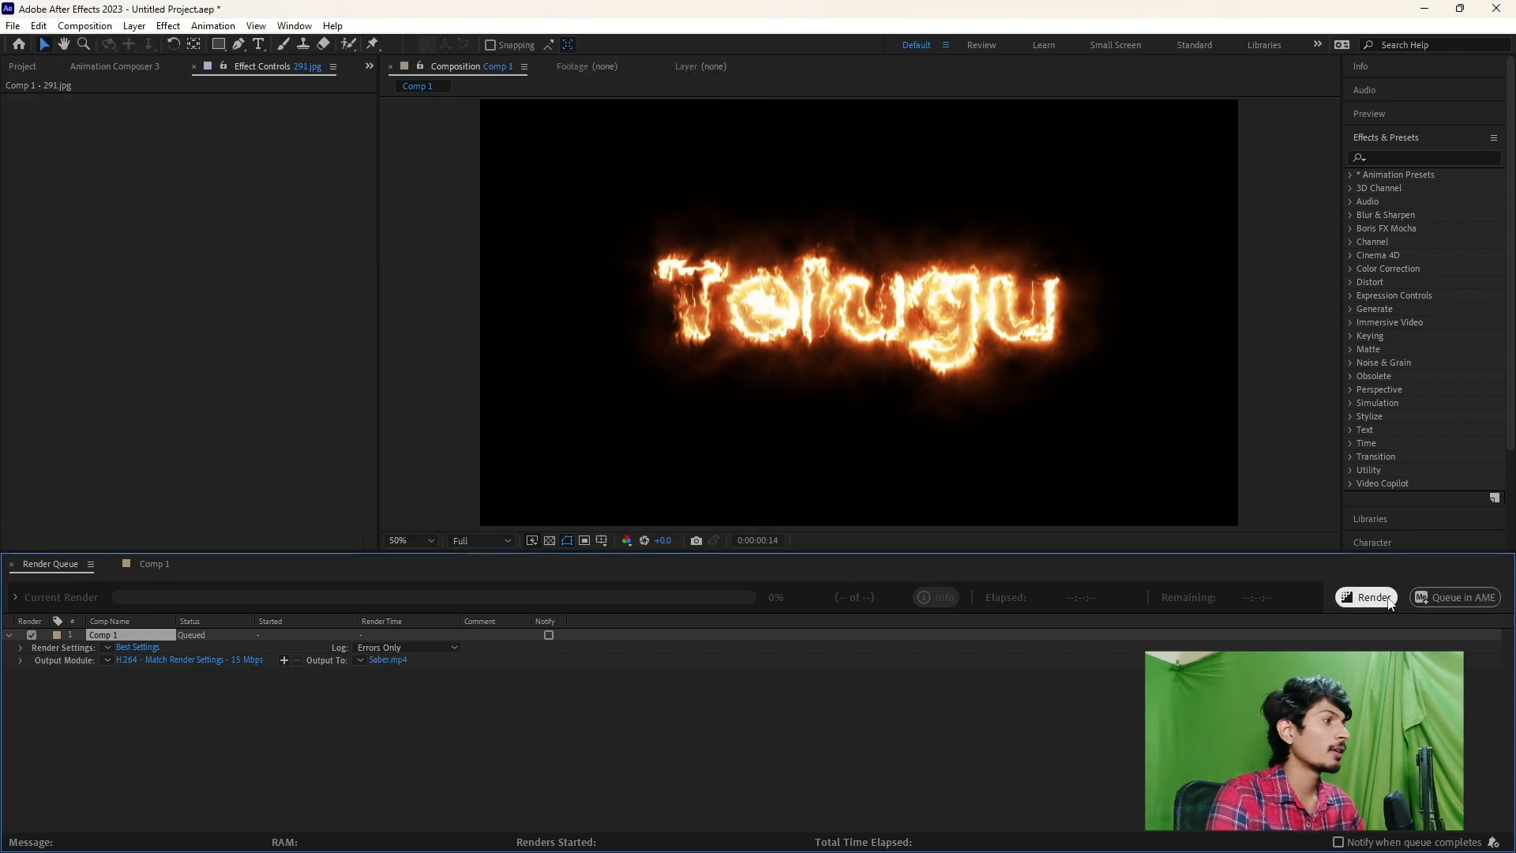
pyautogui.click(1373, 598)
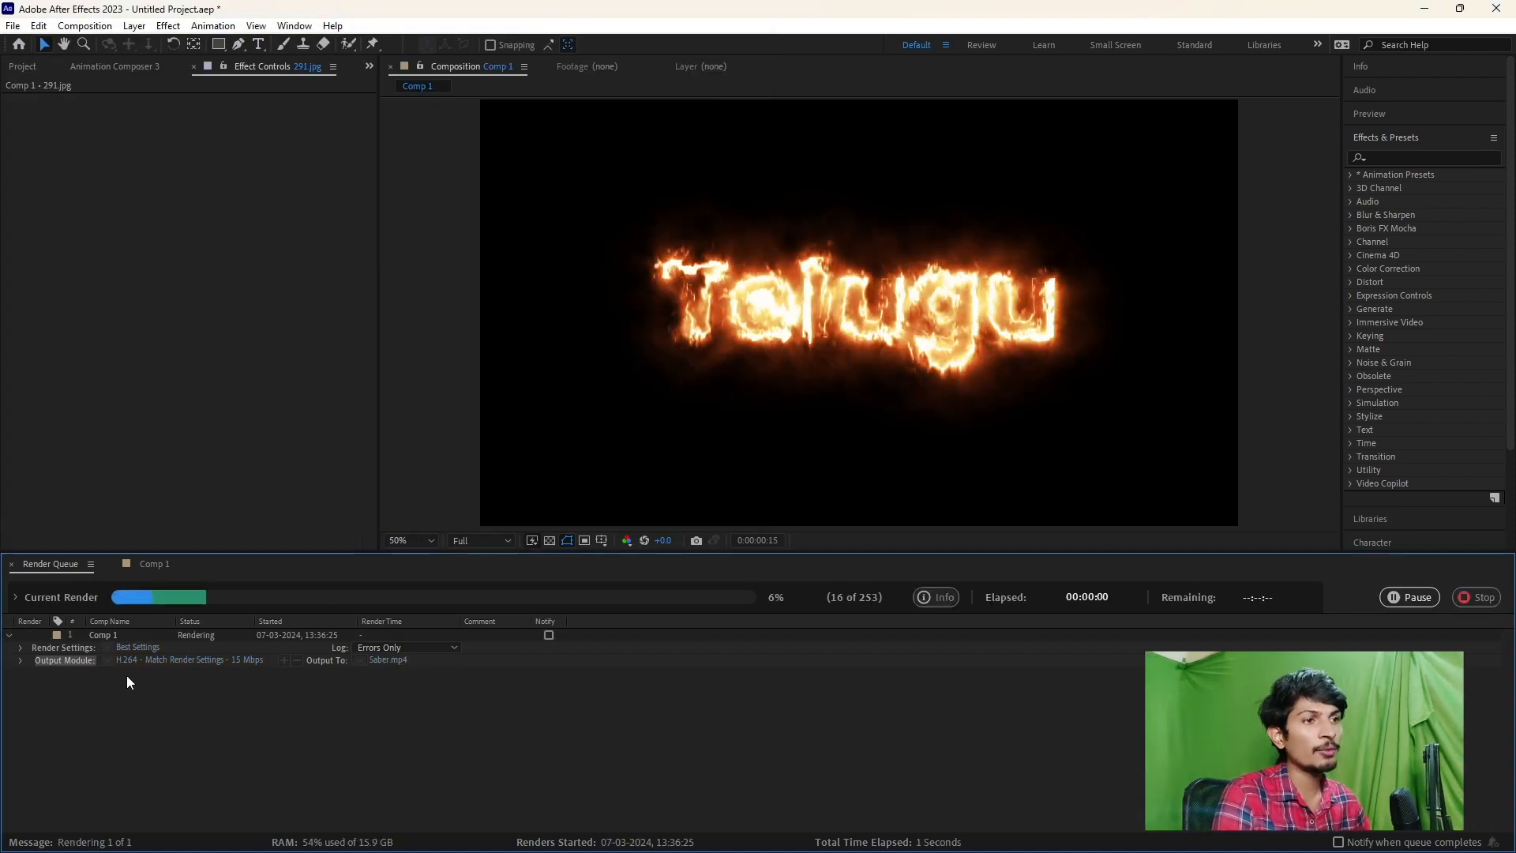